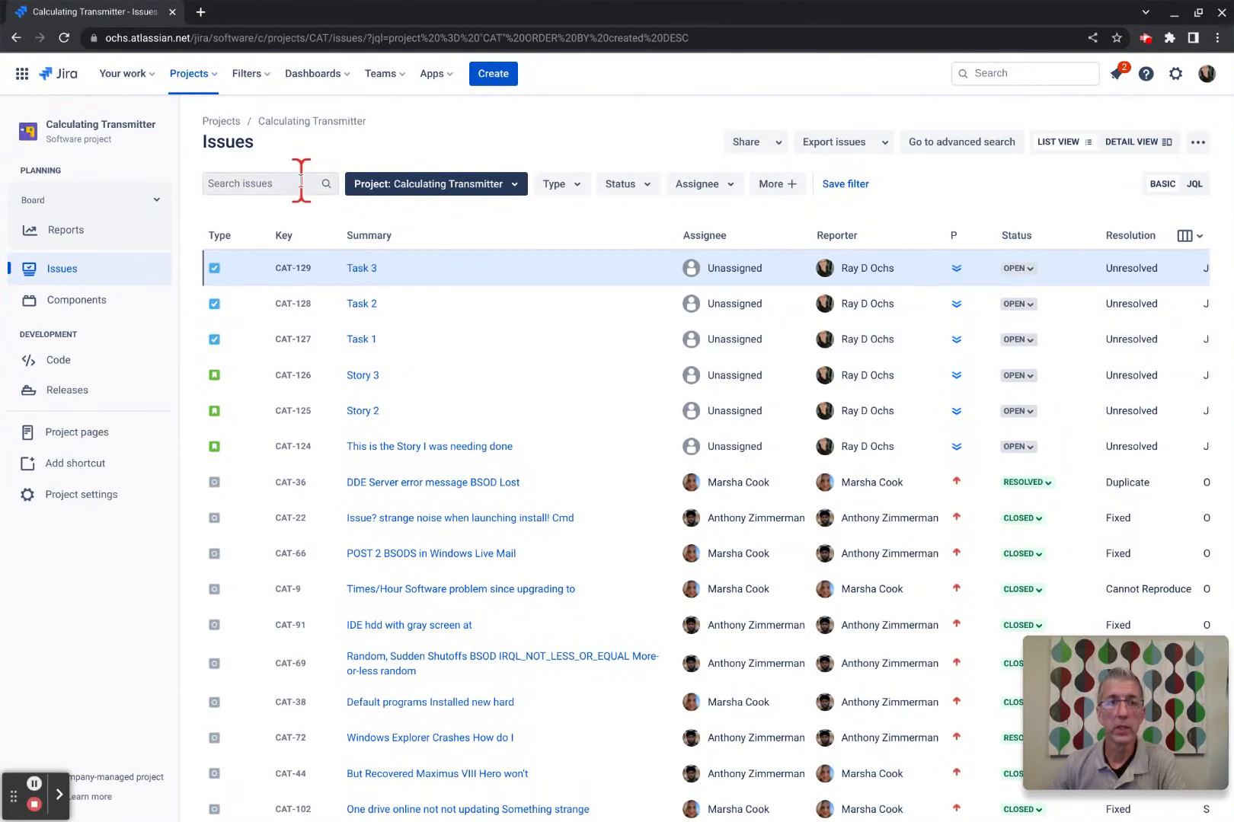
Search the issues for 'dde', then clear the search to restore all issues.
{"action": "left_click", "coordinate": [301, 181]}
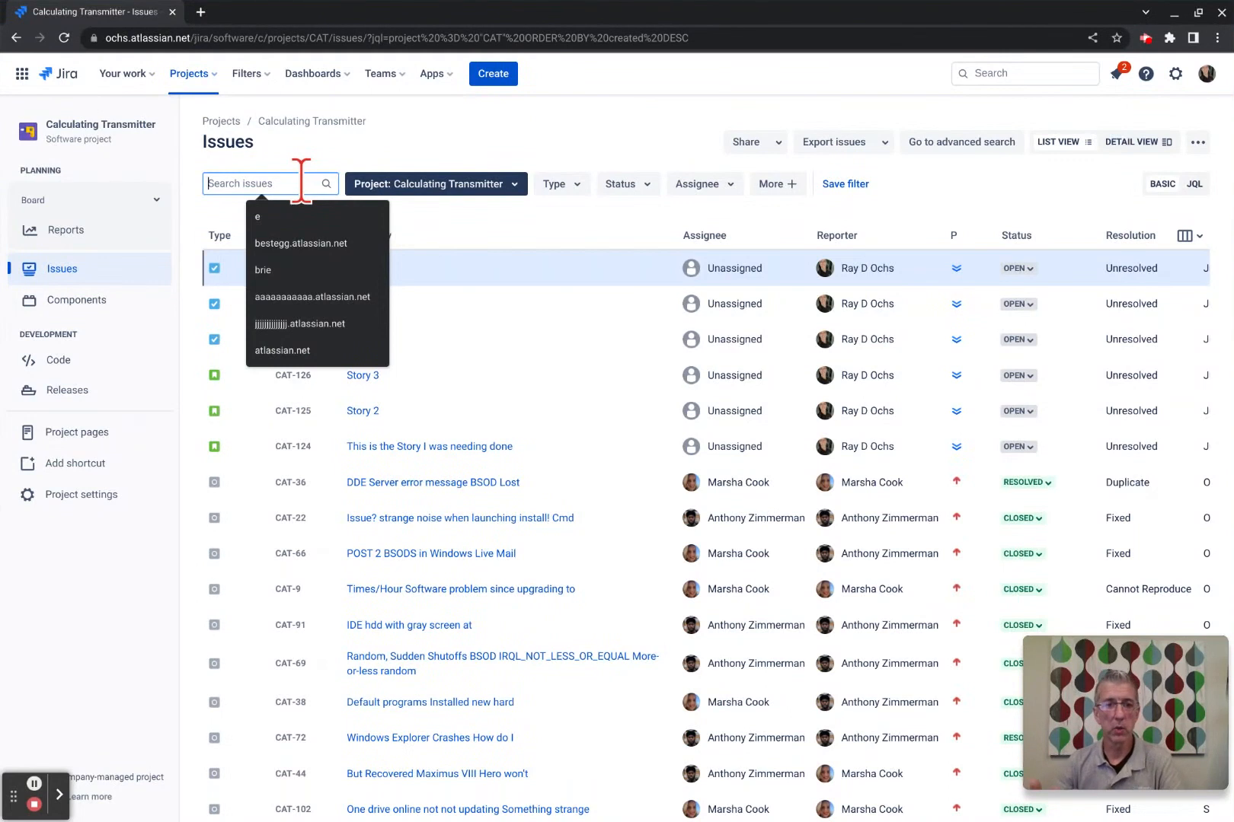
{"action": "type", "text": "dde"}
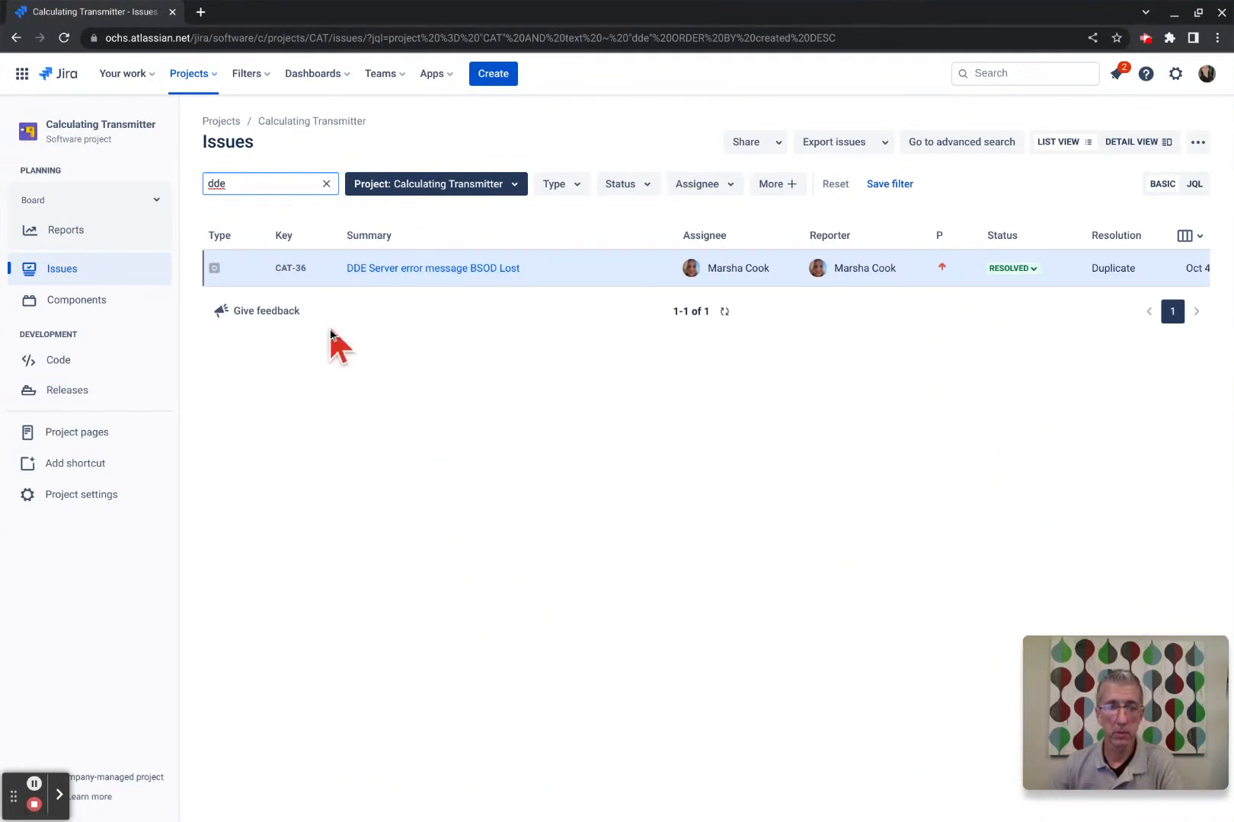
{"action": "key", "text": "BackSpace"}
{"action": "key", "text": "BackSpace"}
{"action": "key", "text": "BackSpace"}
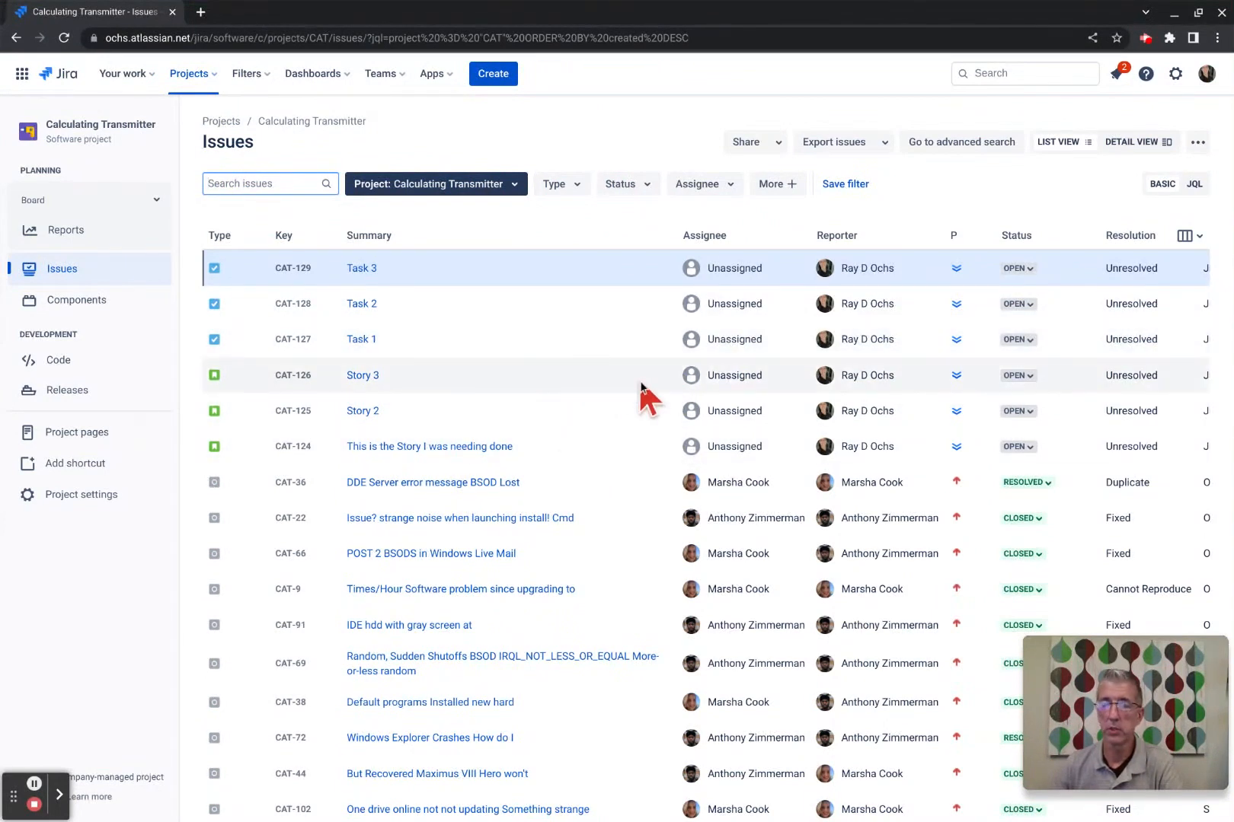
Set the Type filter to Story and Task, leaving six open issues.
{"action": "left_click", "coordinate": [579, 189]}
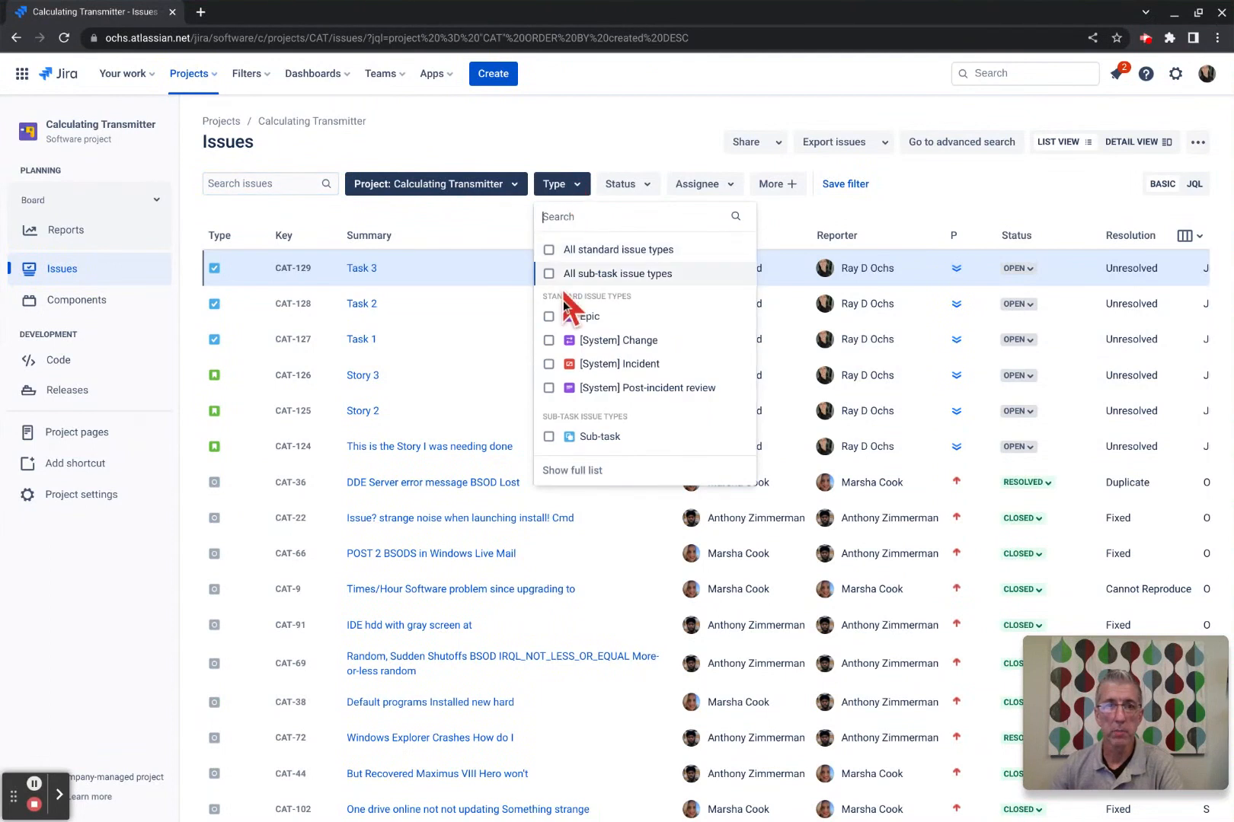
{"action": "left_click", "coordinate": [571, 471]}
{"action": "scroll", "coordinate": [625, 340], "scroll_direction": "down", "scroll_amount": 1}
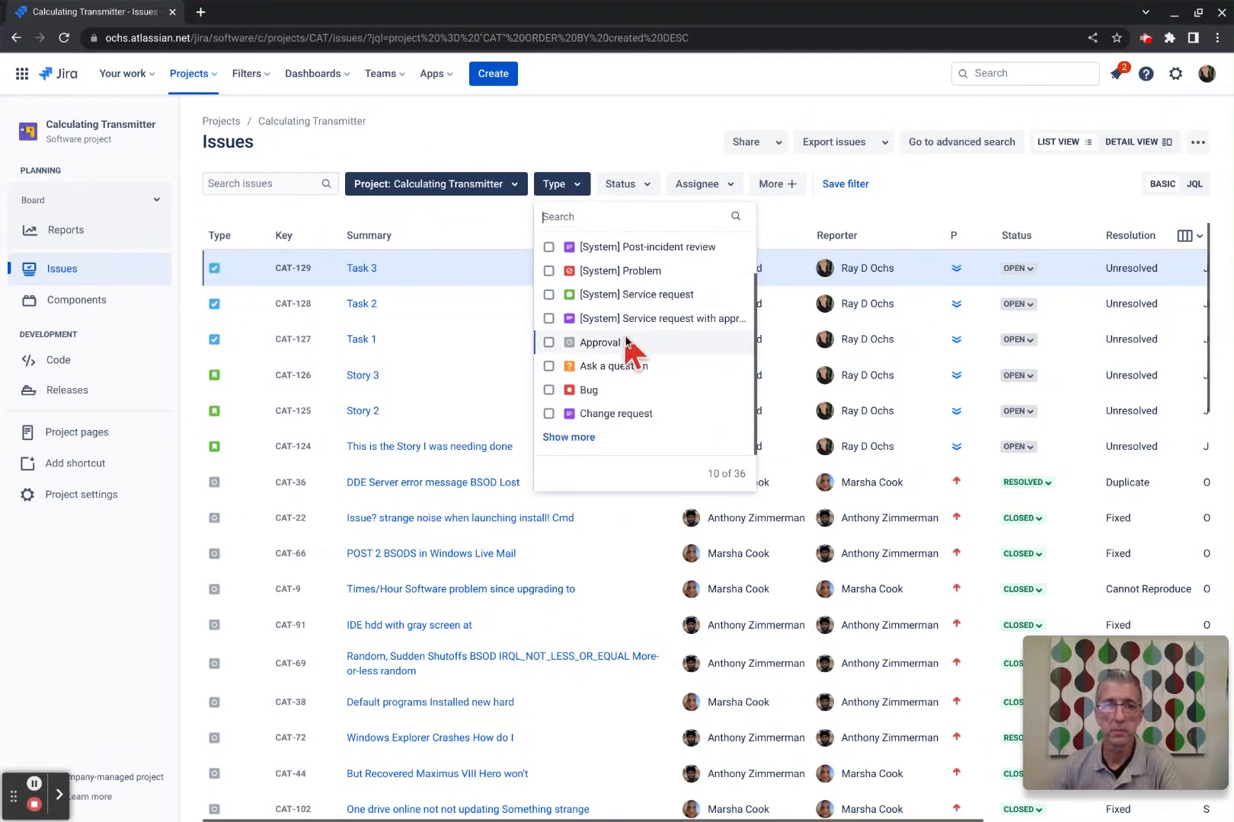
{"action": "left_click", "coordinate": [586, 435]}
{"action": "scroll", "coordinate": [591, 371], "scroll_direction": "down", "scroll_amount": 2}
{"action": "scroll", "coordinate": [591, 368], "scroll_direction": "down", "scroll_amount": 3}
{"action": "left_click", "coordinate": [568, 434]}
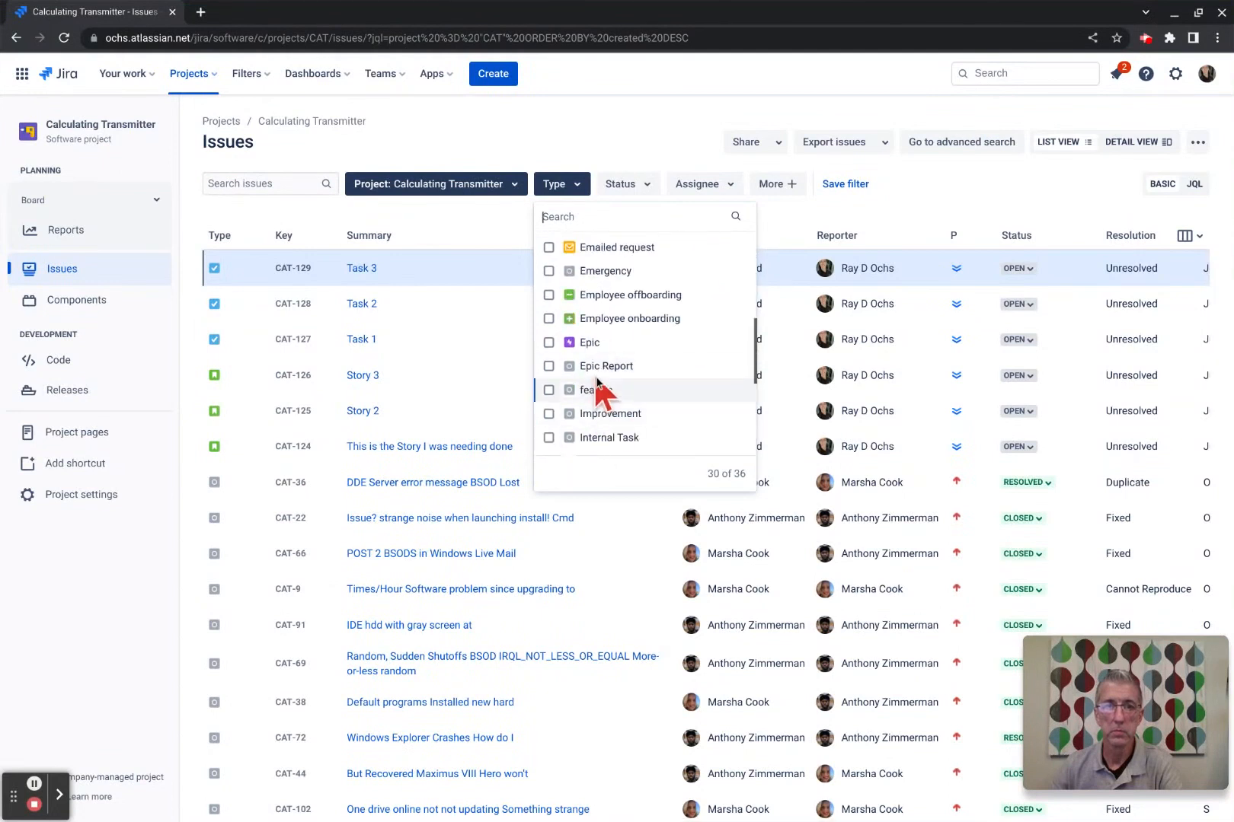
{"action": "scroll", "coordinate": [594, 372], "scroll_direction": "down", "scroll_amount": 5}
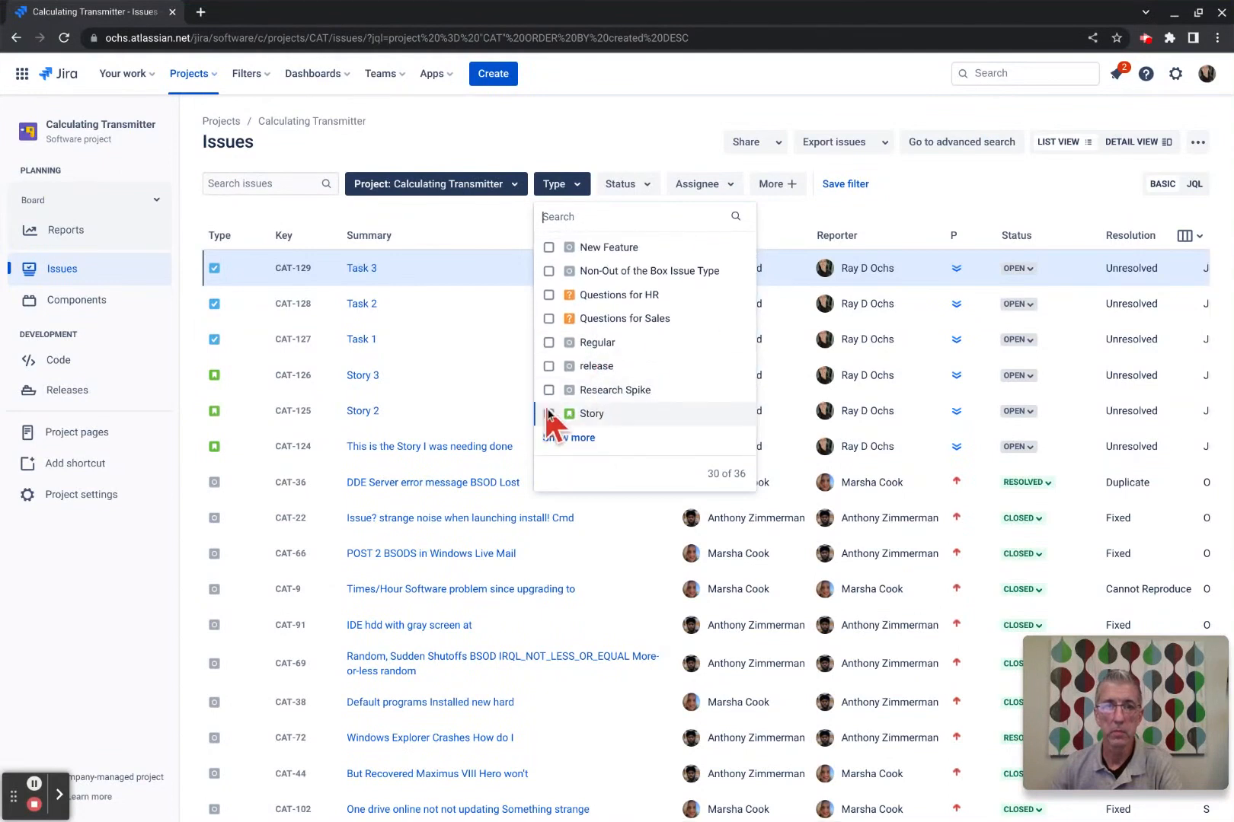
{"action": "left_click", "coordinate": [548, 413]}
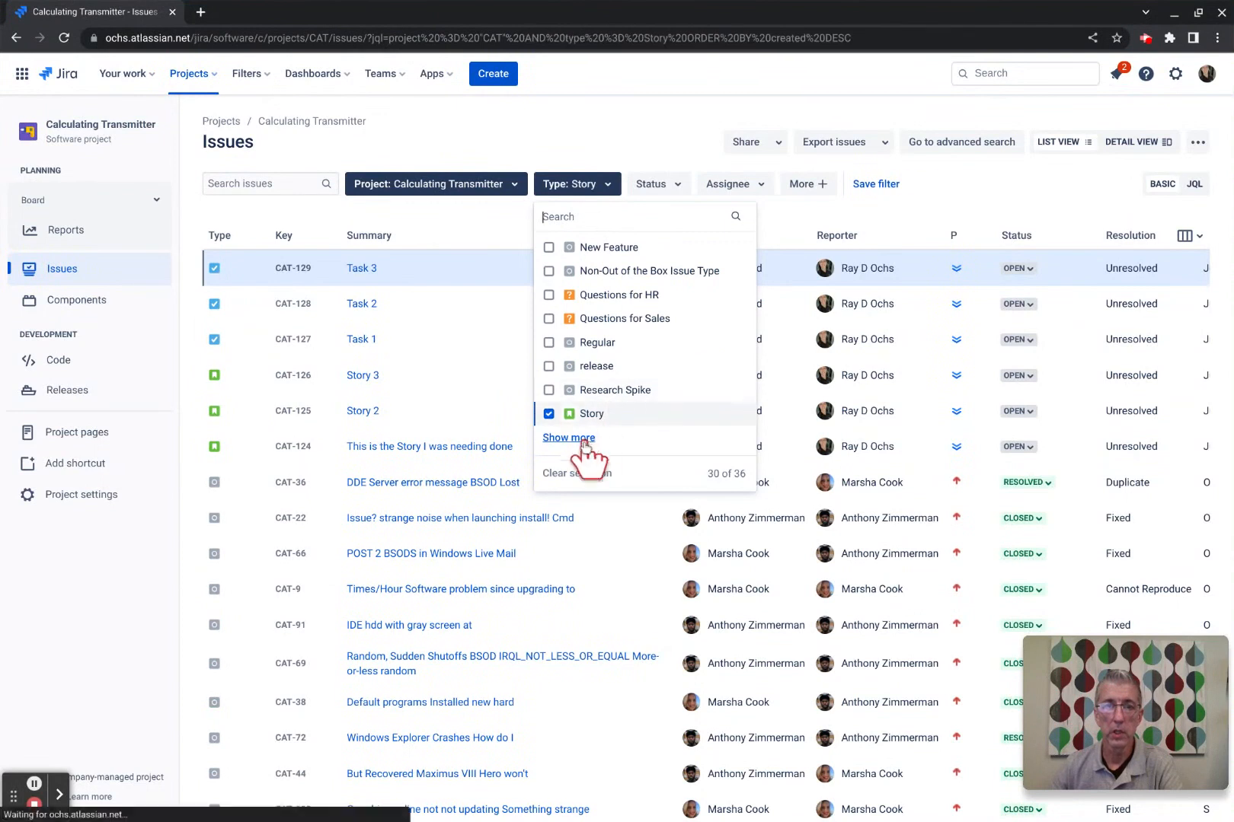
{"action": "left_click", "coordinate": [585, 438]}
{"action": "scroll", "coordinate": [604, 405], "scroll_direction": "down", "scroll_amount": 2}
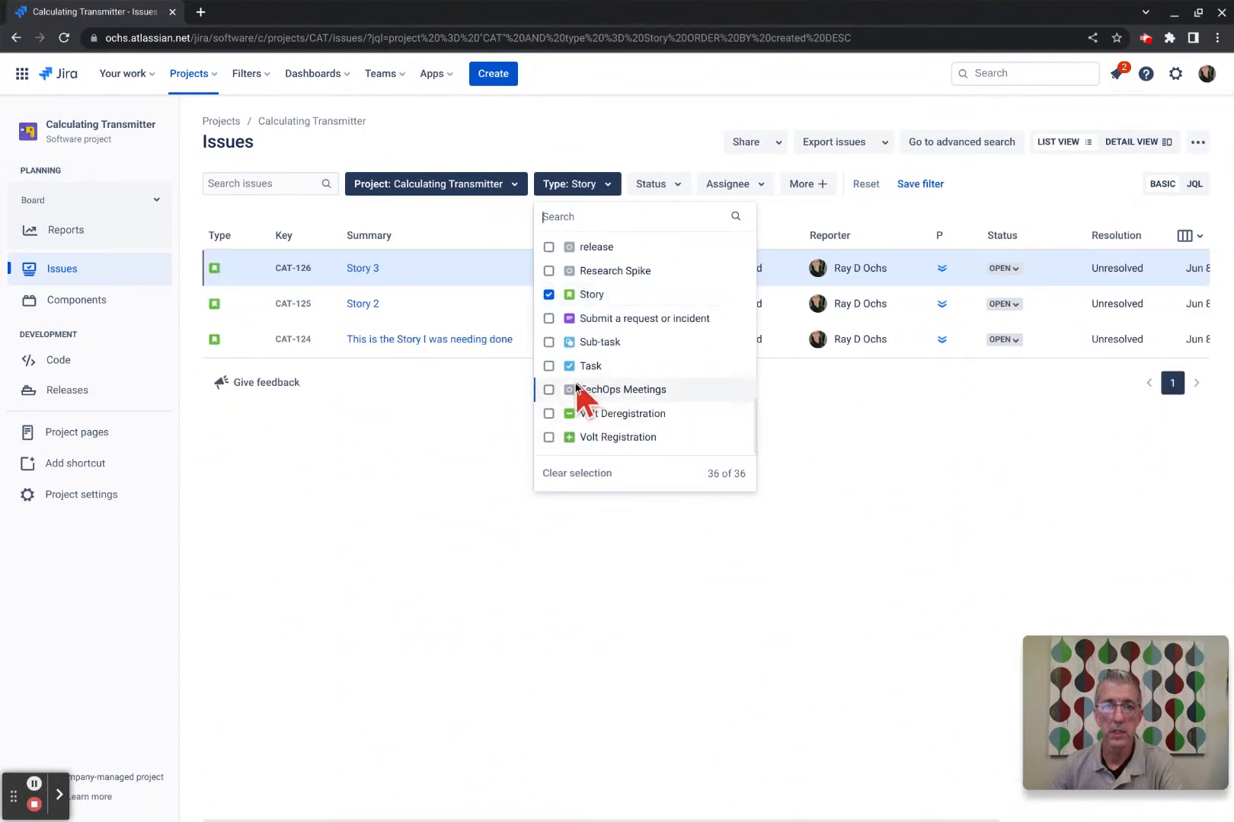
{"action": "left_click", "coordinate": [549, 367]}
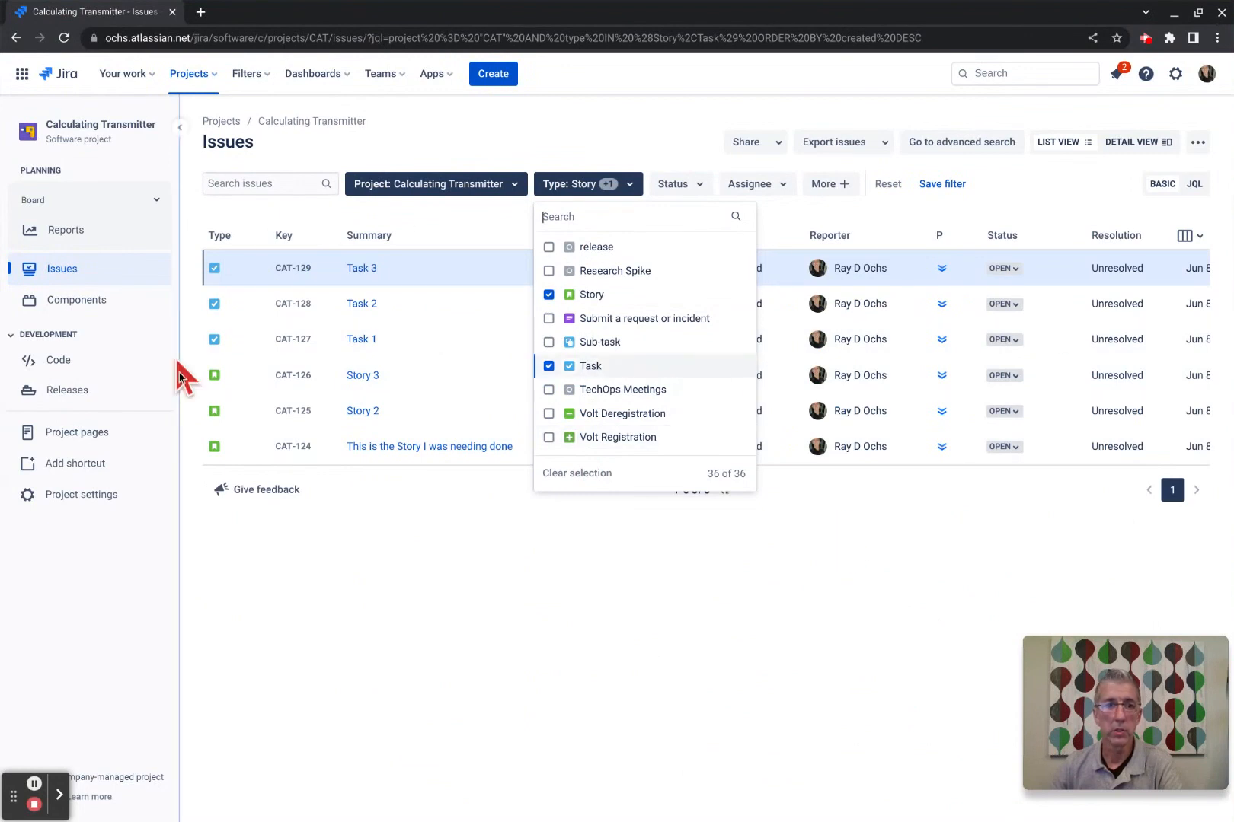
{"action": "left_click", "coordinate": [591, 562]}
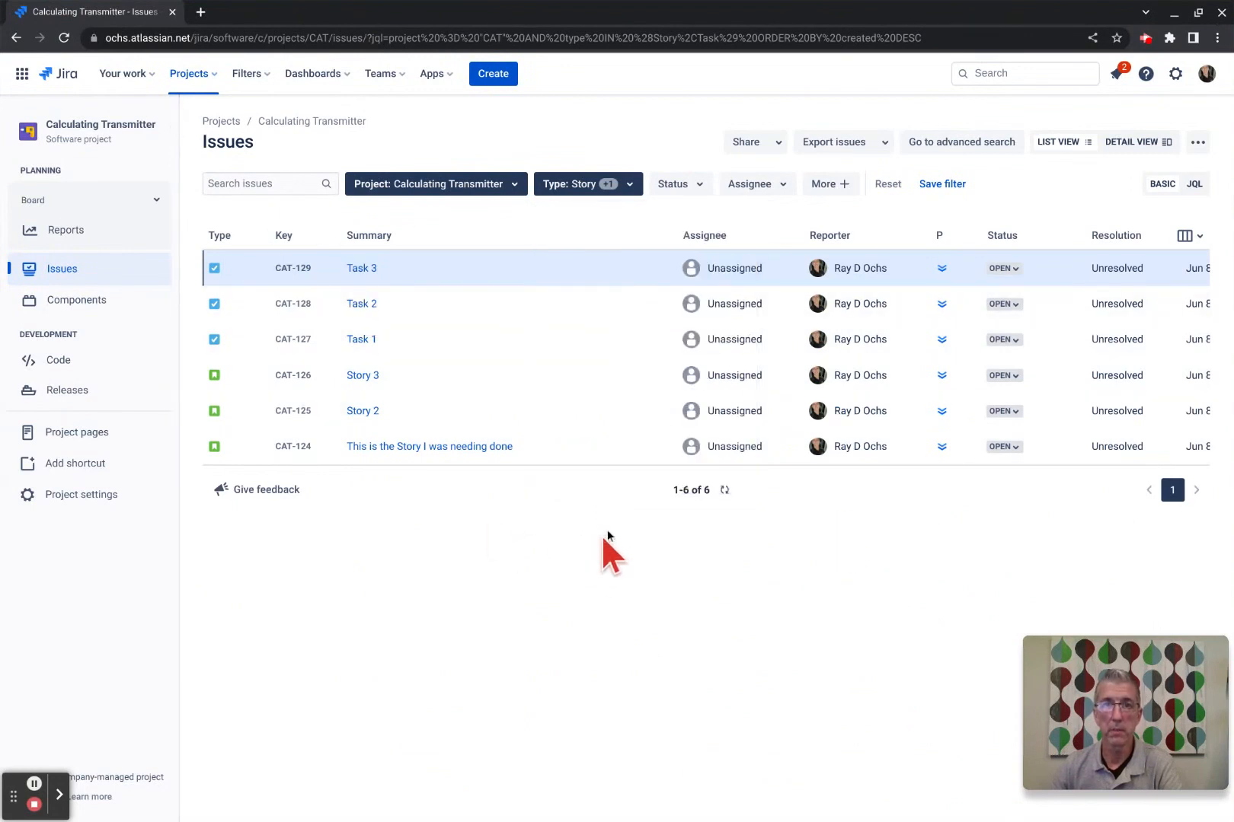
{"action": "left_click", "coordinate": [701, 189]}
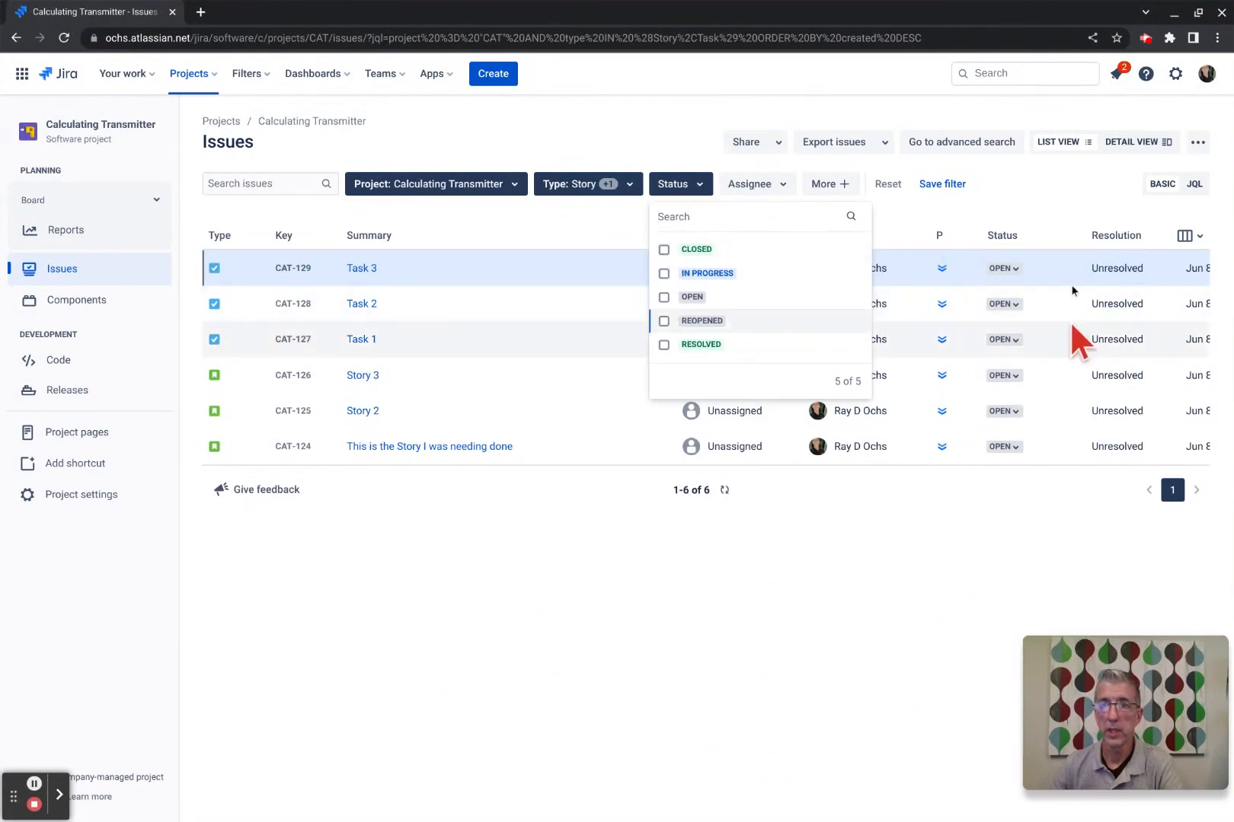
{"action": "left_click", "coordinate": [663, 251]}
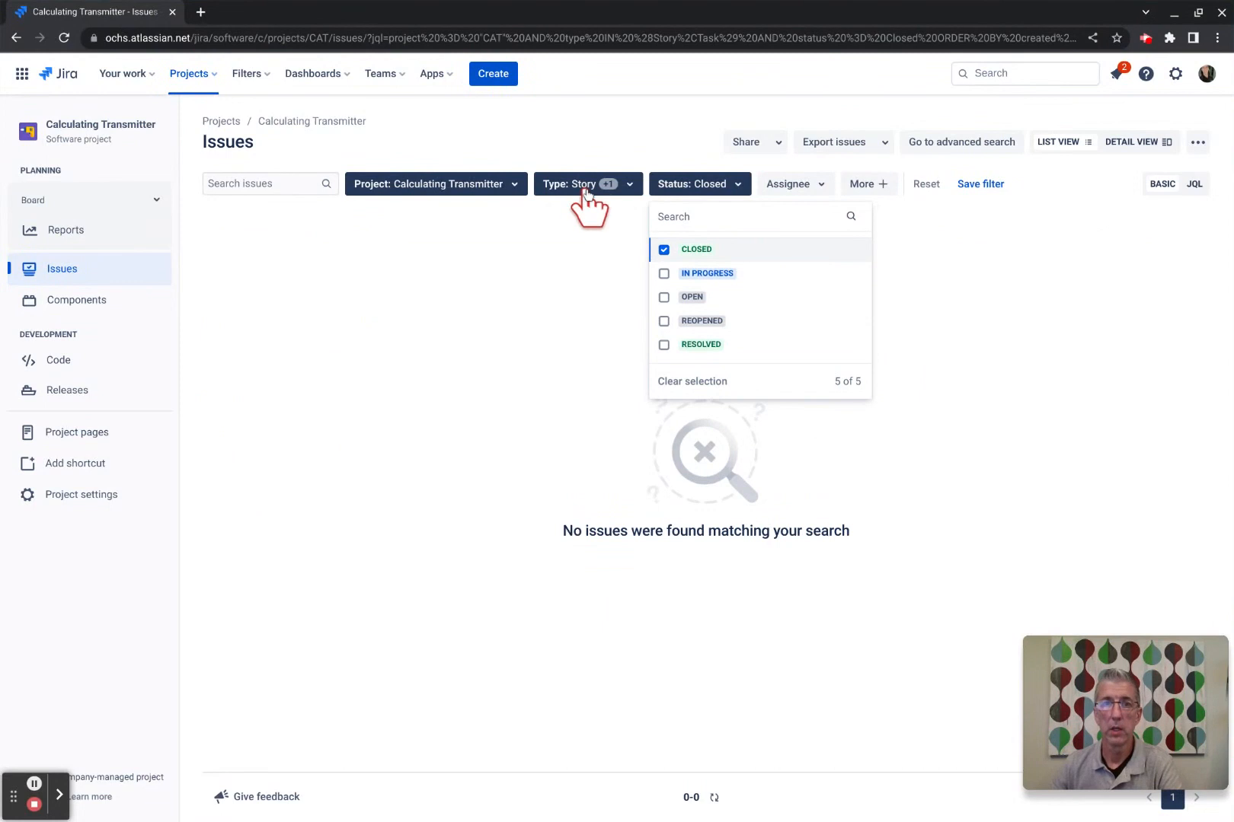
{"action": "left_click", "coordinate": [660, 248]}
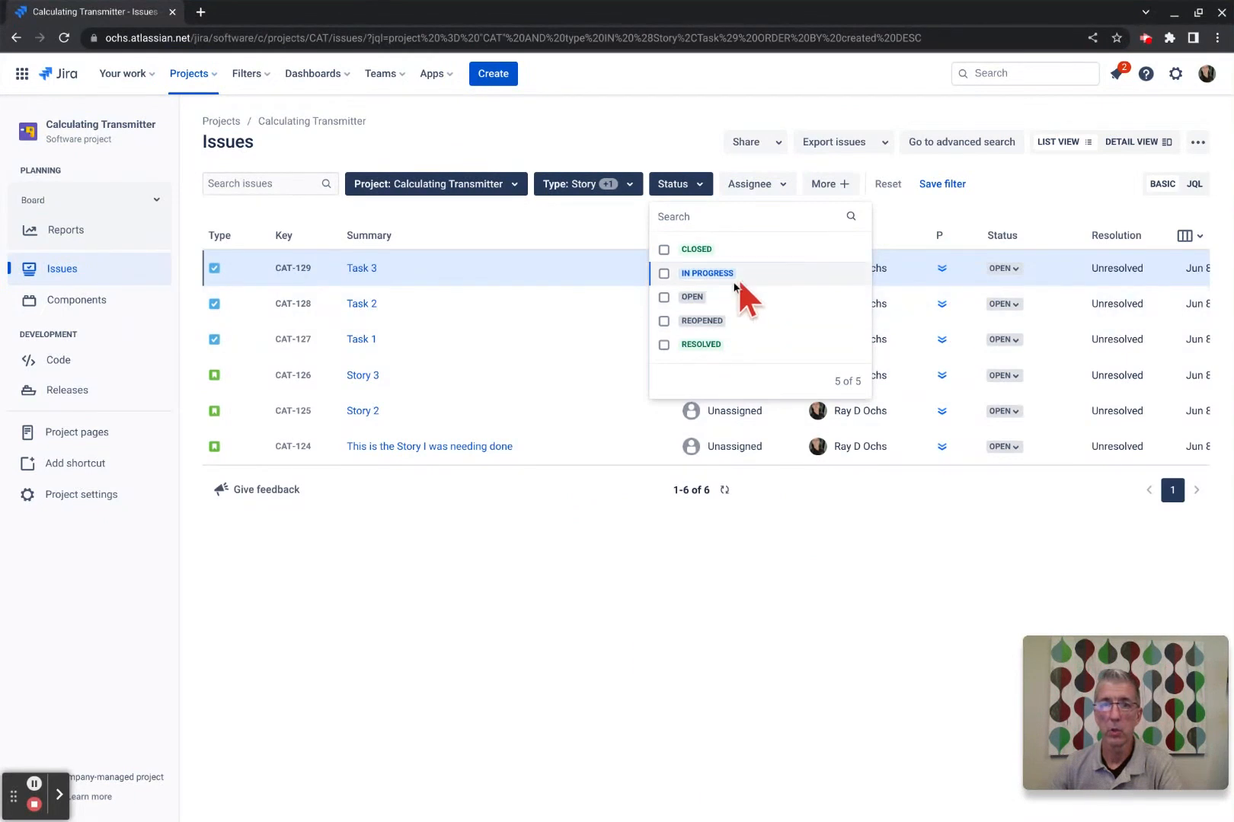
{"action": "left_click", "coordinate": [662, 296]}
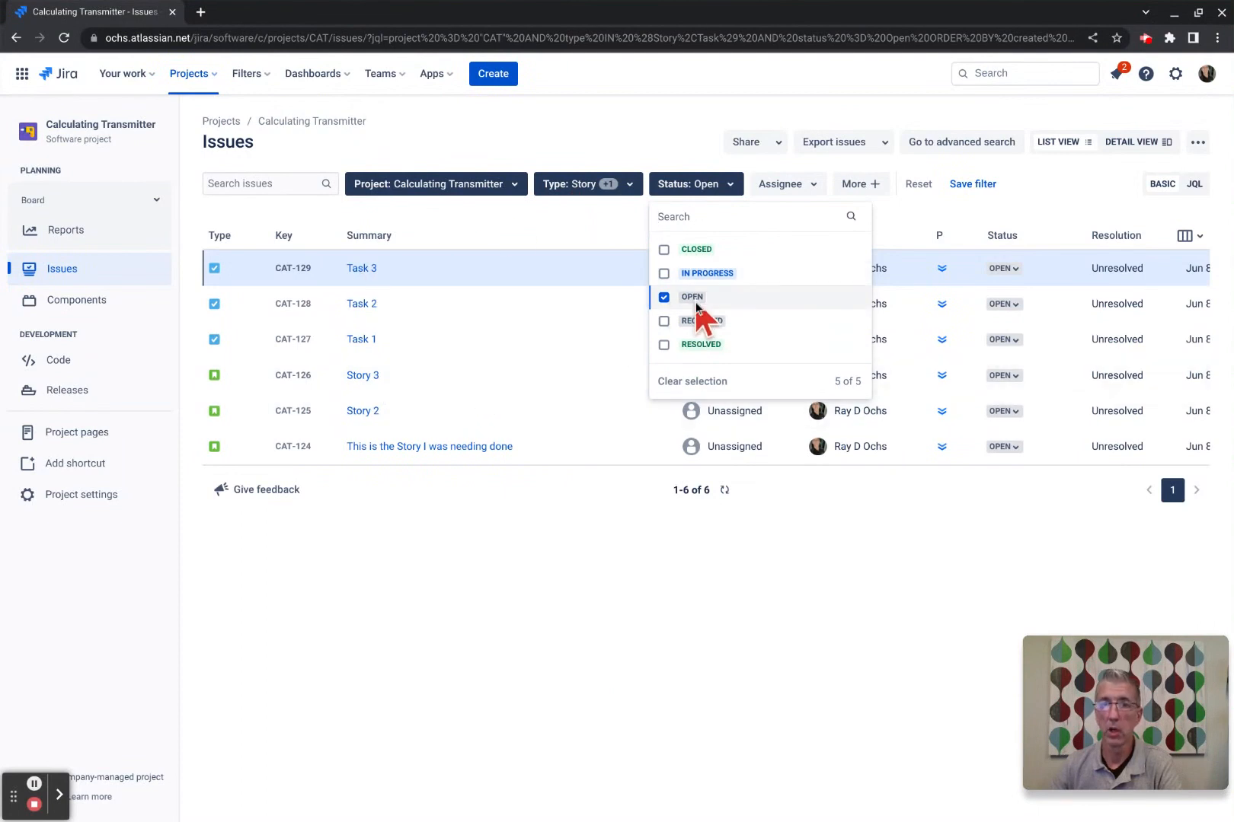
{"action": "left_click", "coordinate": [664, 297]}
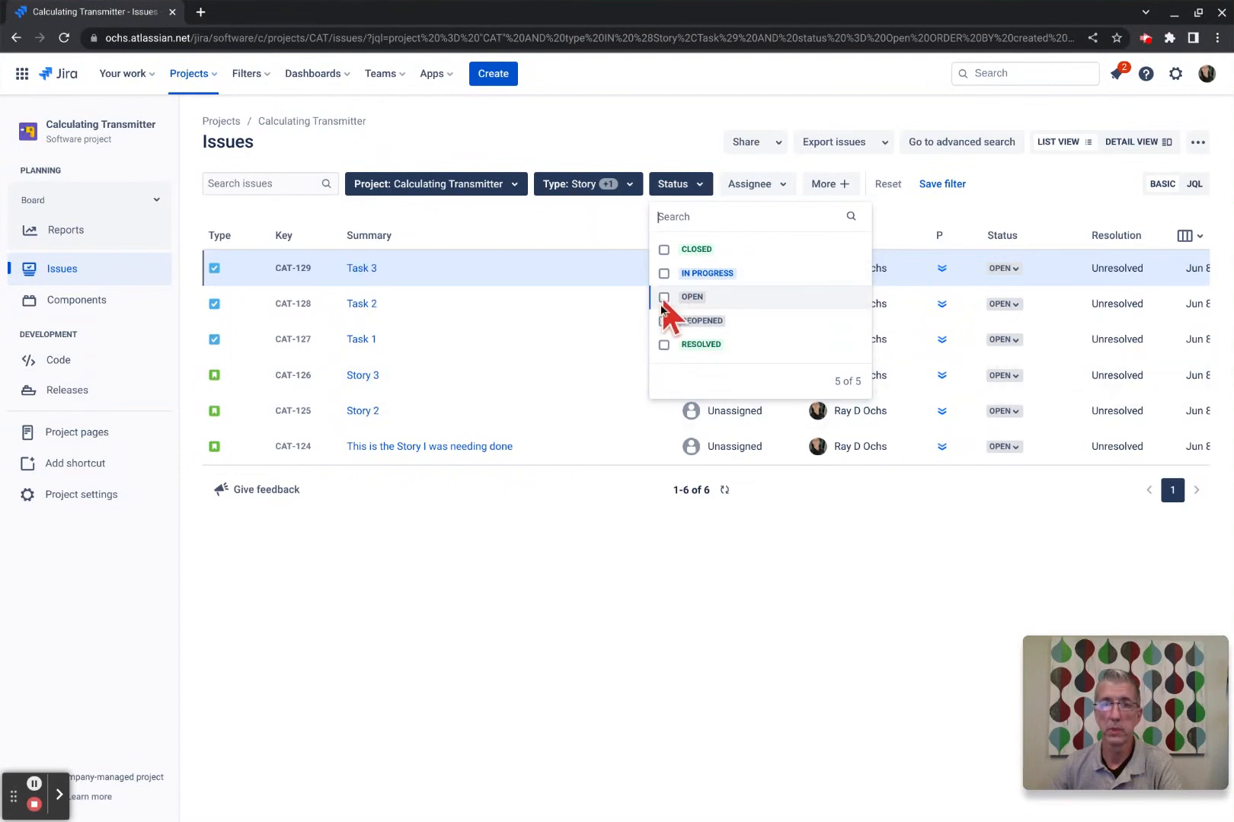
{"action": "left_click", "coordinate": [700, 543]}
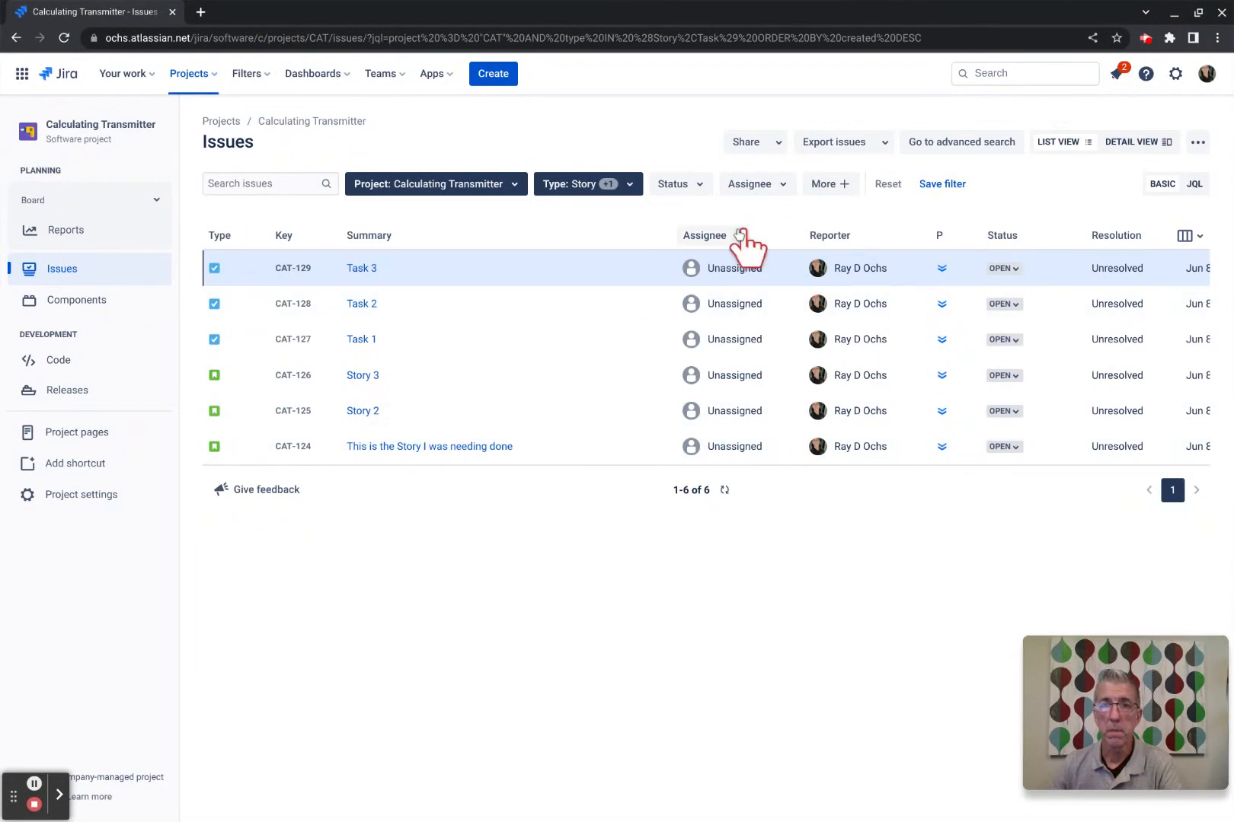
Add a Resolution: Resolved filter on top of the Story and Task type filter.
{"action": "left_click", "coordinate": [629, 185]}
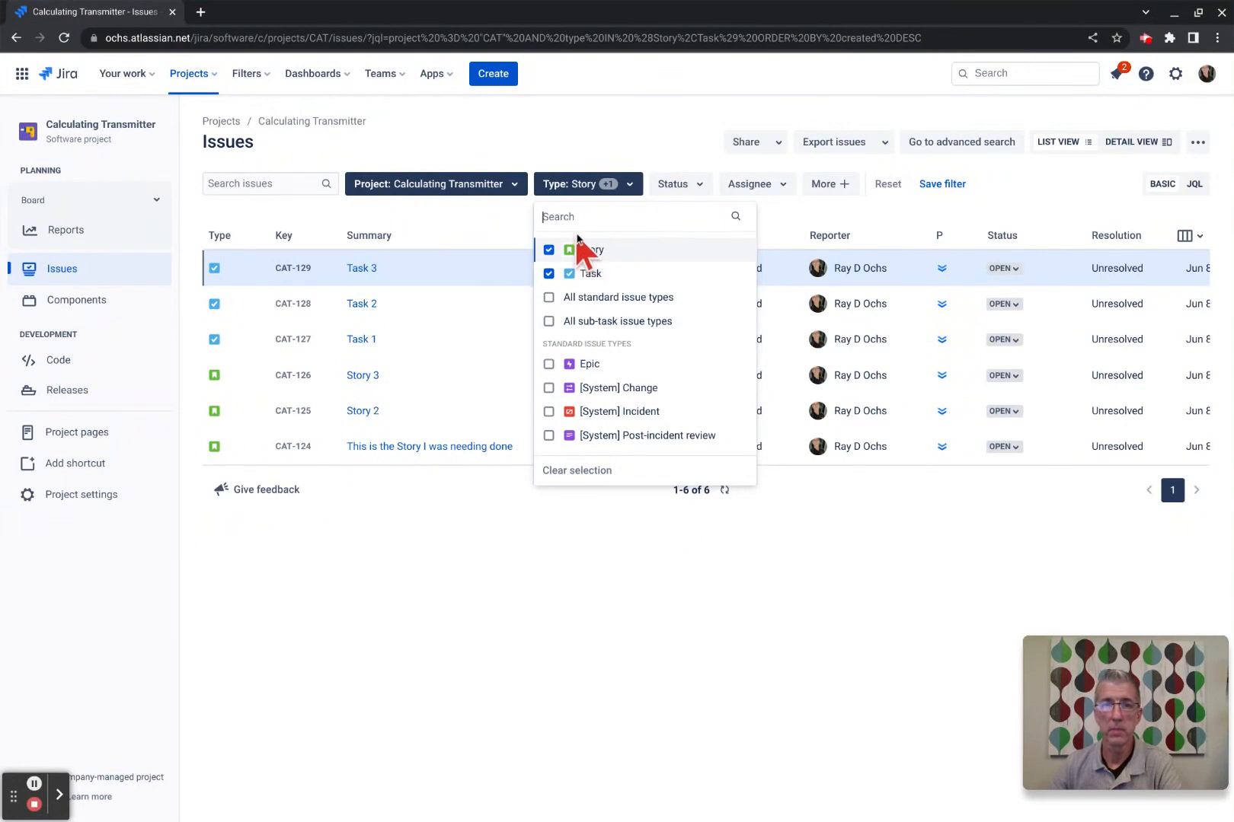
{"action": "left_click", "coordinate": [847, 188]}
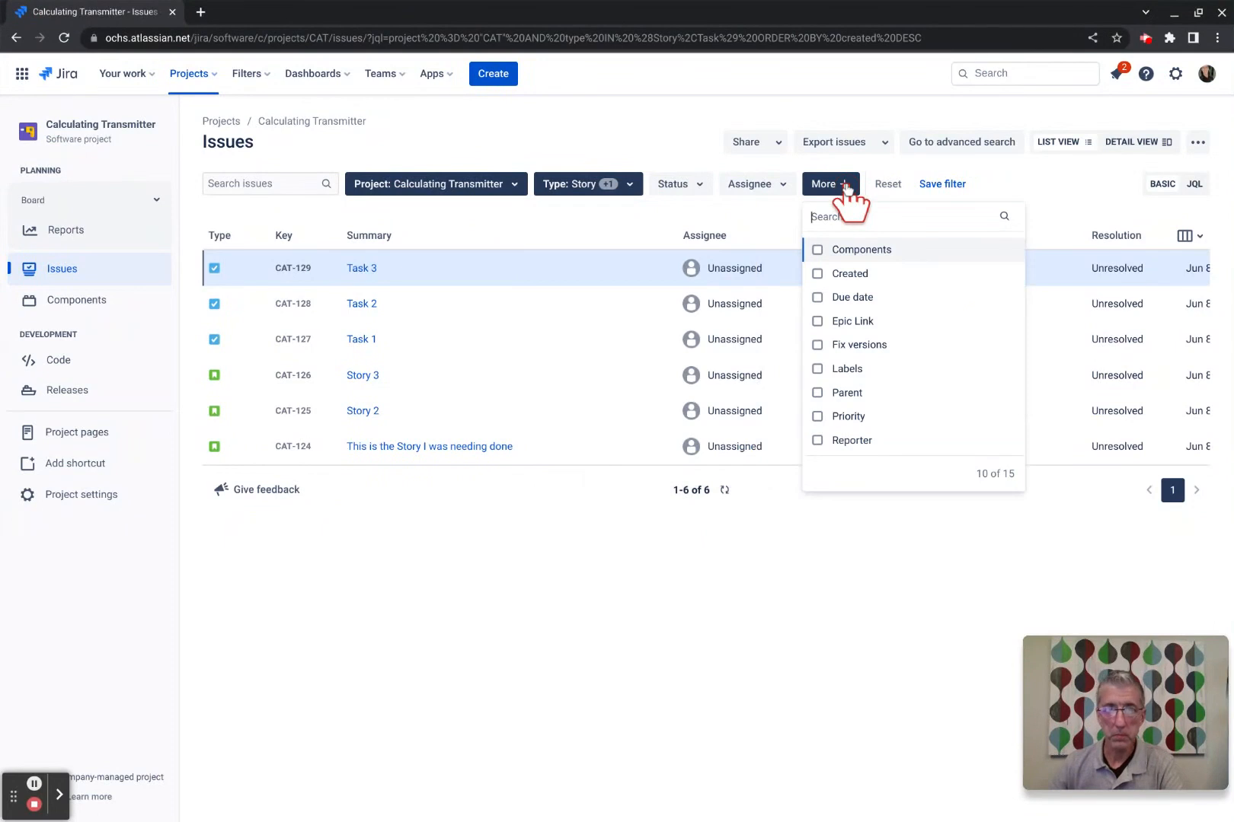
{"action": "scroll", "coordinate": [909, 326], "scroll_direction": "down", "scroll_amount": 1}
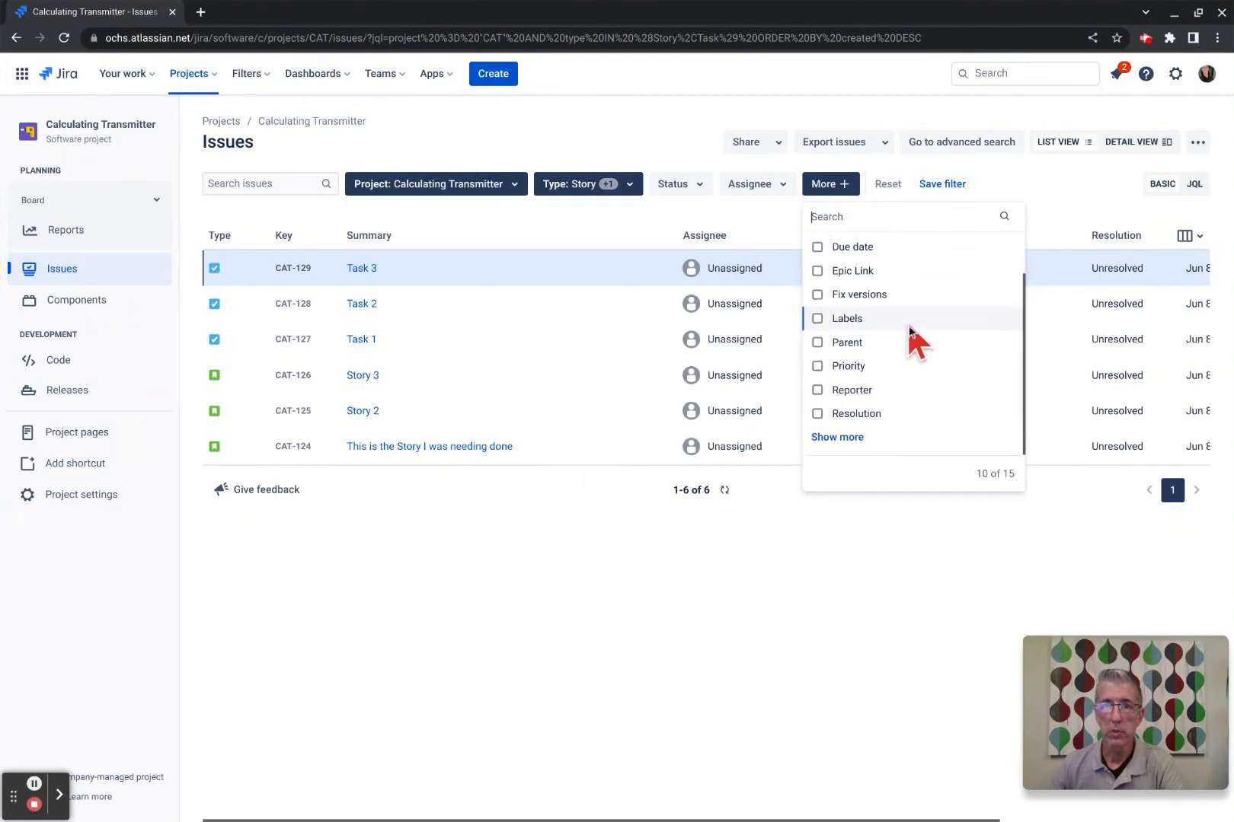
{"action": "left_click", "coordinate": [817, 415]}
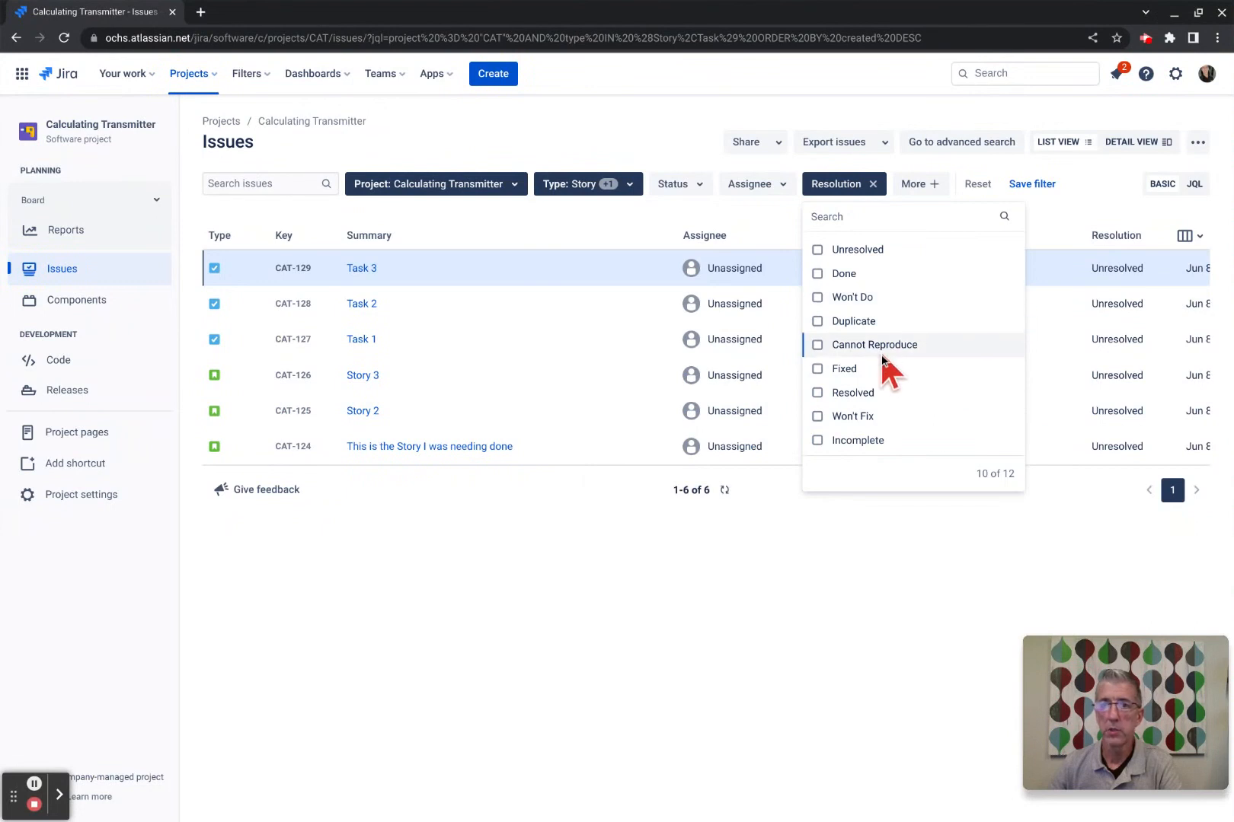
{"action": "left_click", "coordinate": [817, 393]}
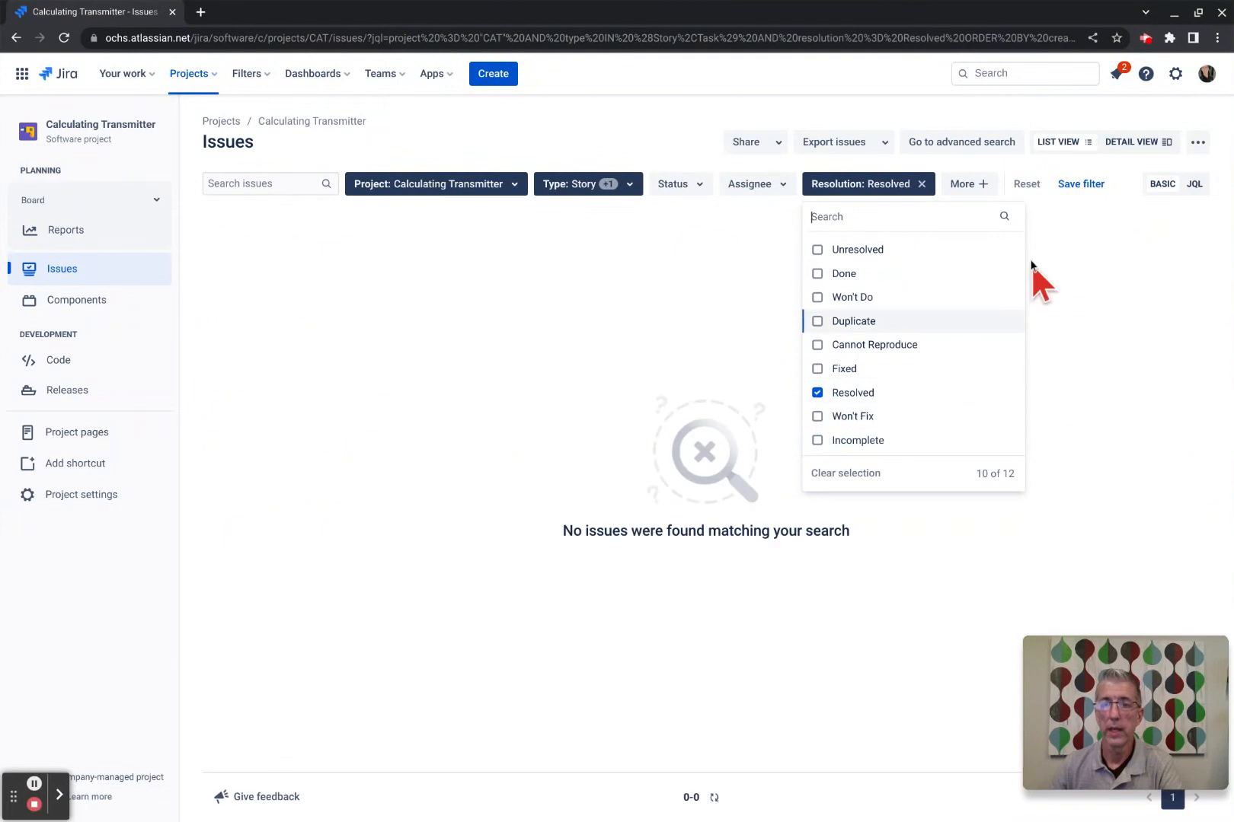
Untick Story and Task in the Type filter, showing all 13 resolved issues.
{"action": "left_click", "coordinate": [630, 186]}
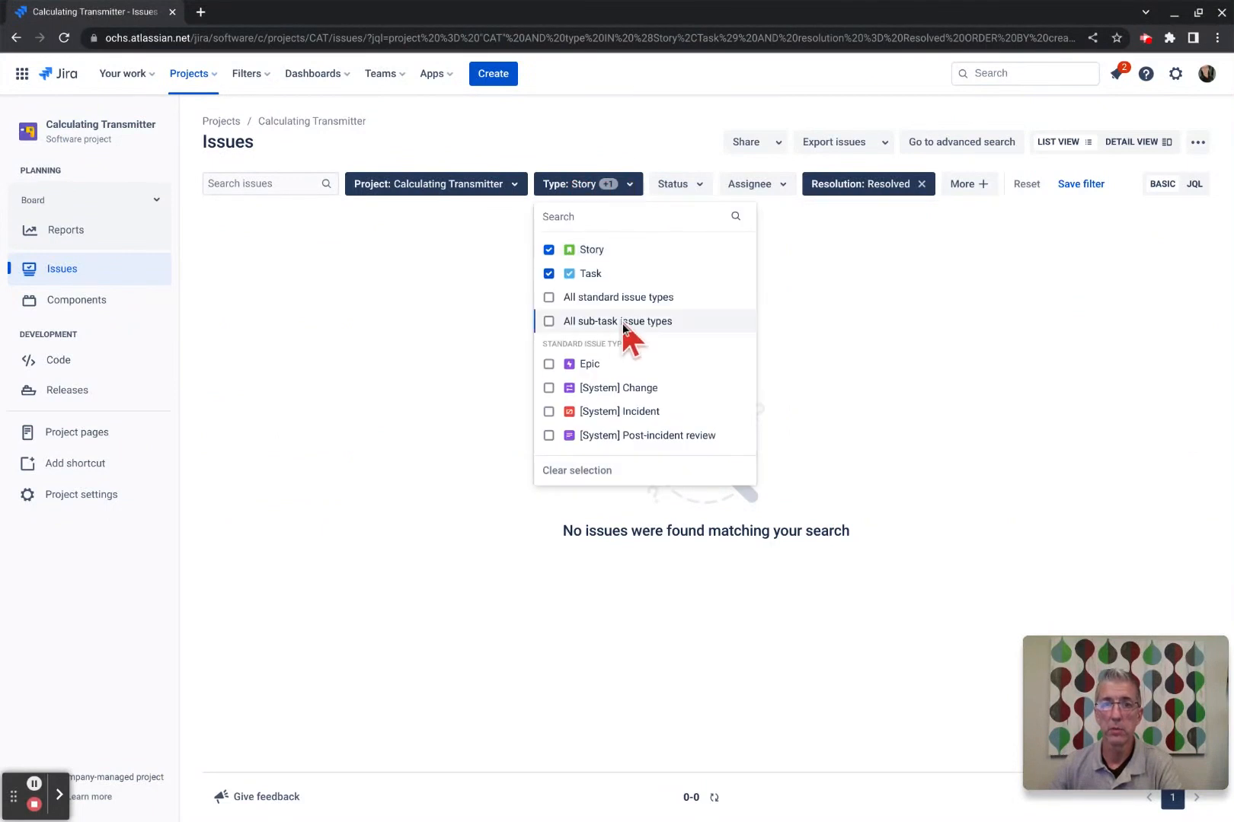
{"action": "left_click", "coordinate": [549, 250]}
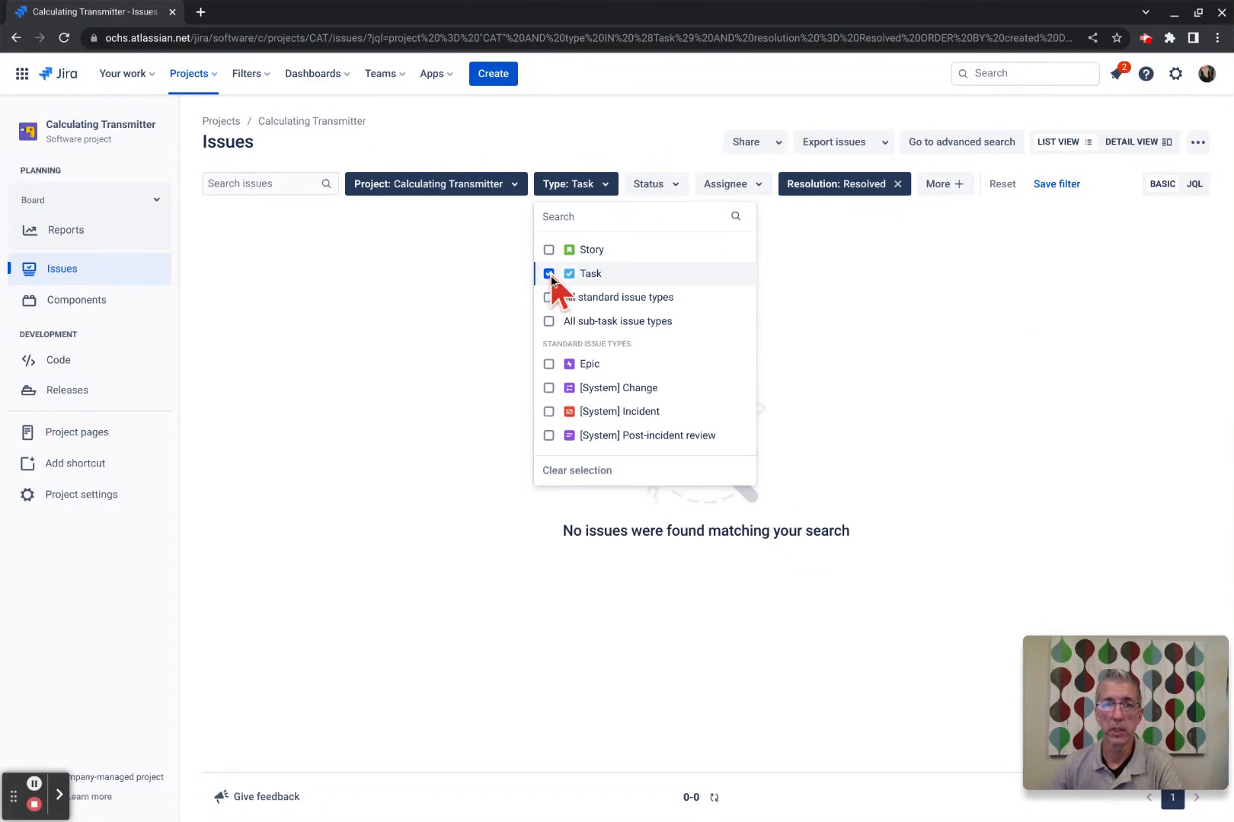
{"action": "left_click", "coordinate": [549, 273]}
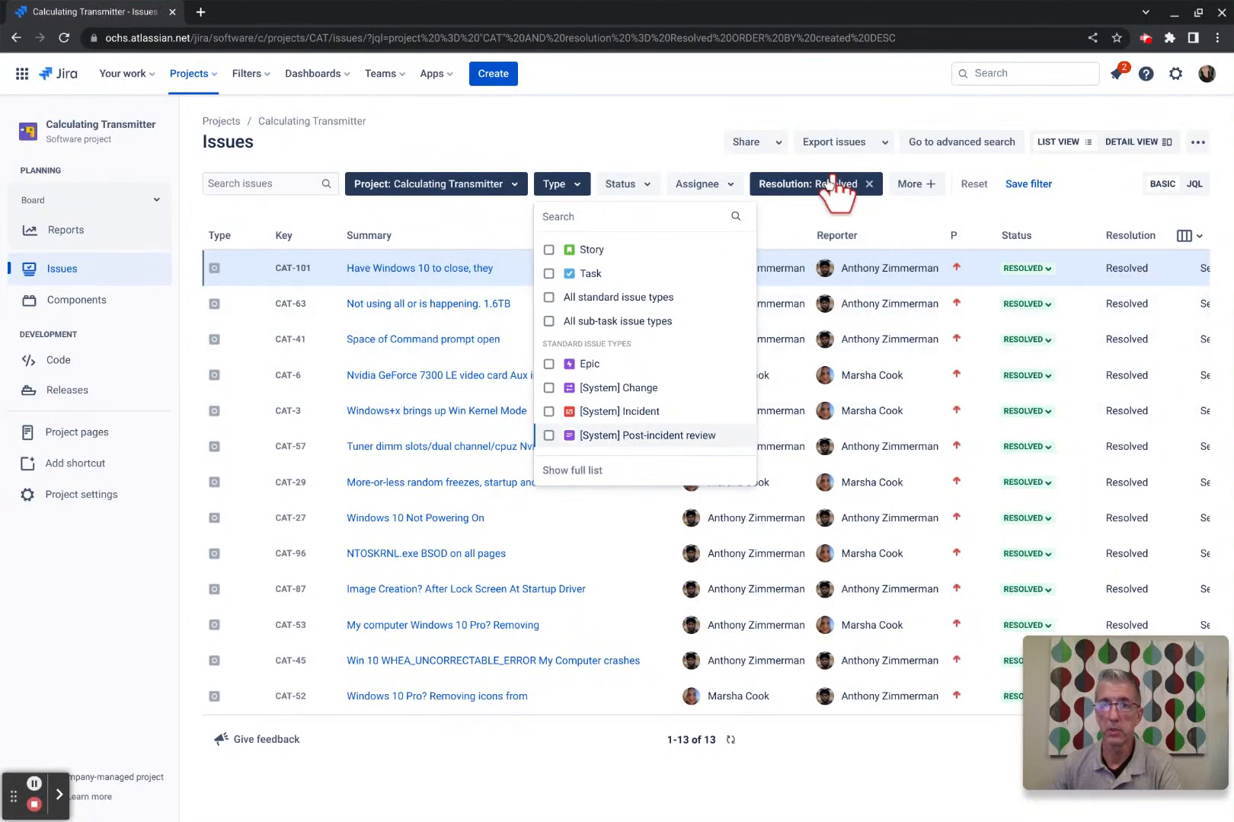
{"action": "left_click", "coordinate": [639, 112]}
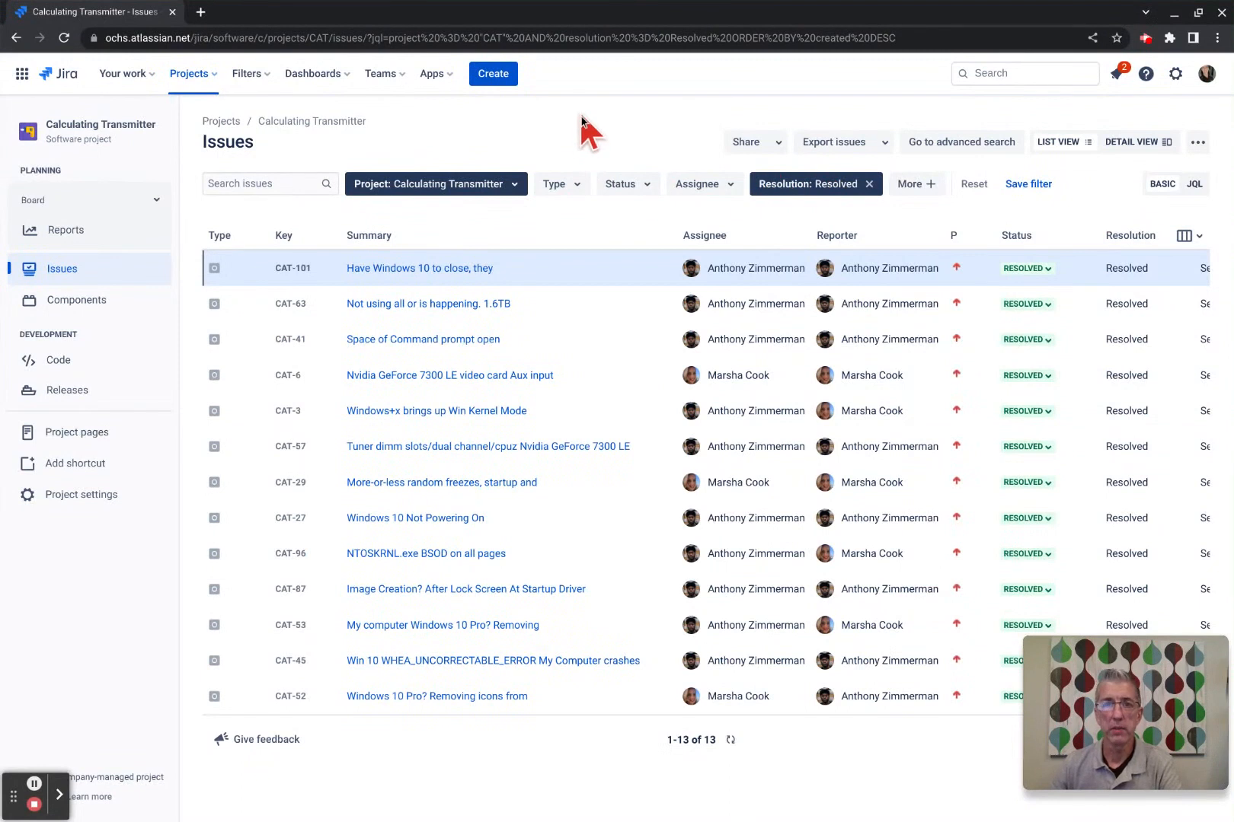
Name the new saved filter 'Resolved' and keep its viewers Private.
{"action": "left_click", "coordinate": [1021, 185]}
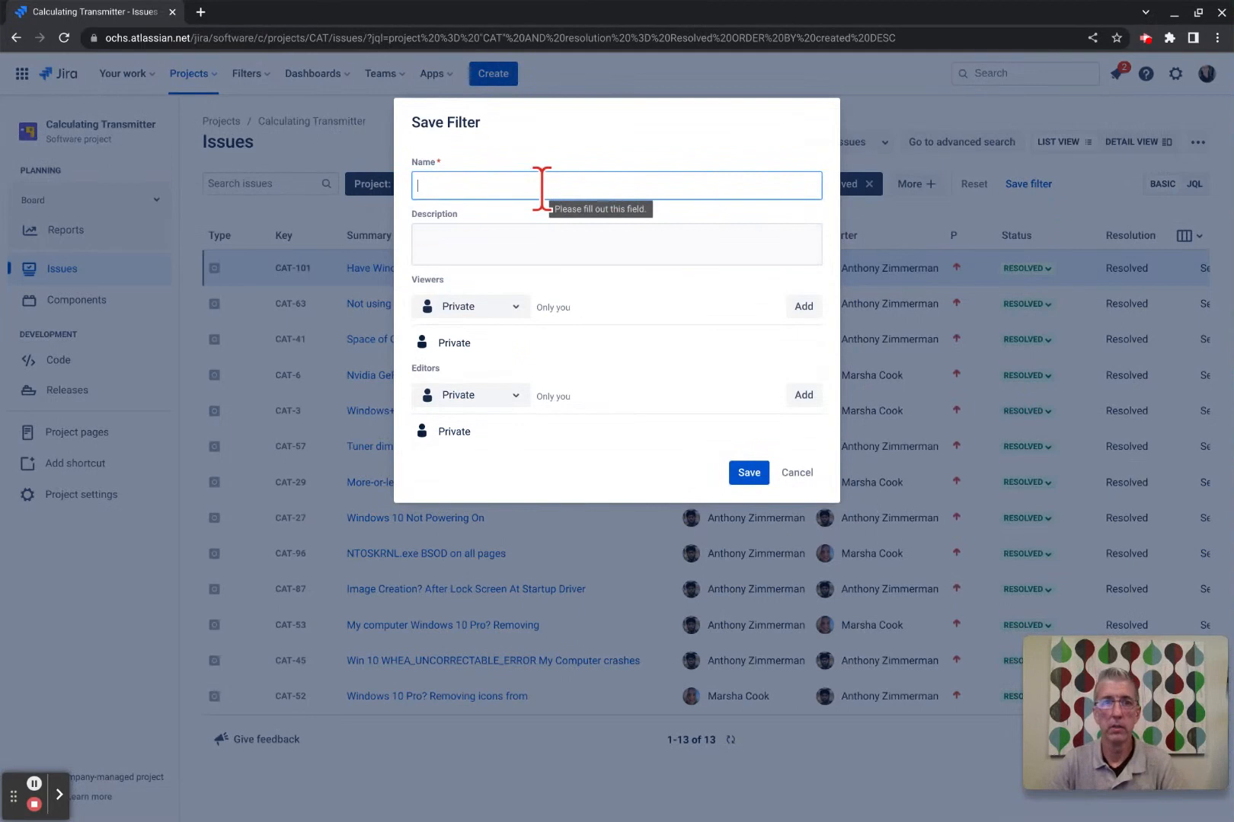
{"action": "type", "text": "Resolved"}
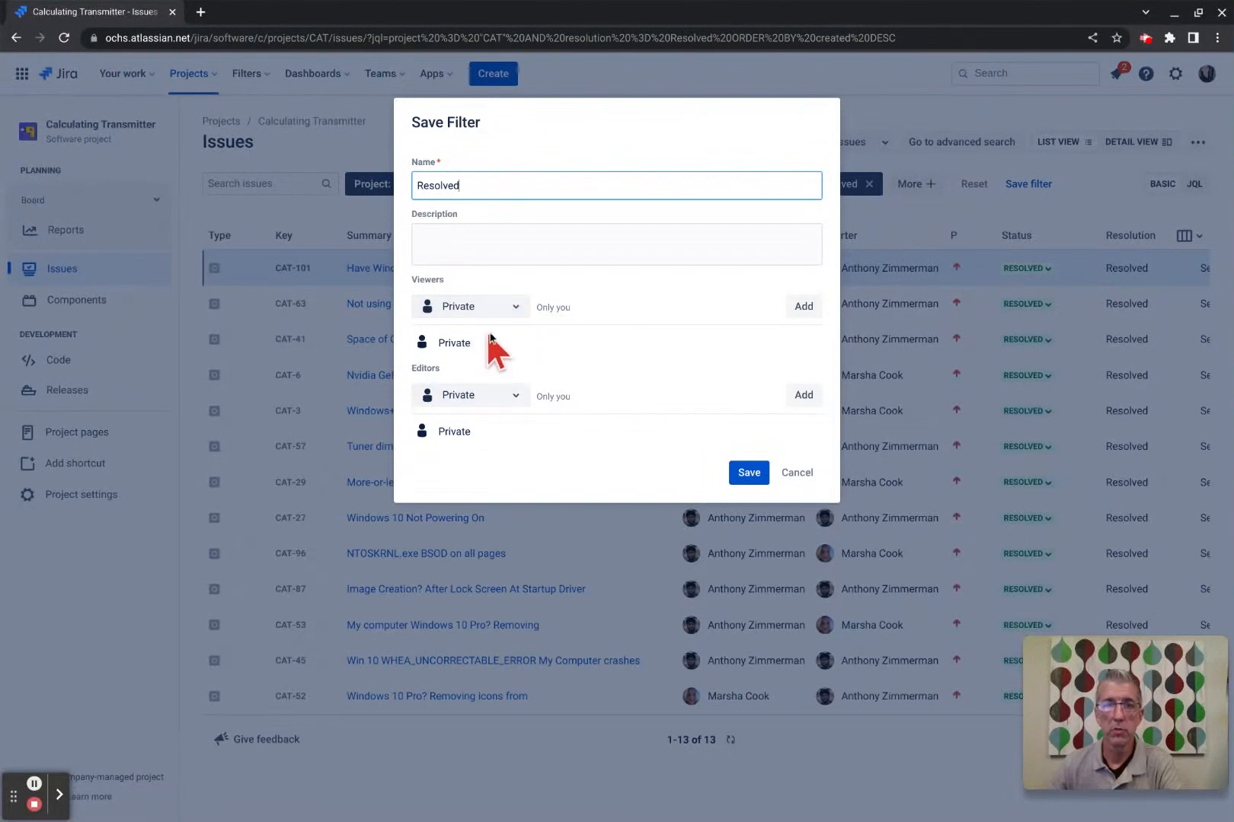
{"action": "left_click", "coordinate": [519, 308]}
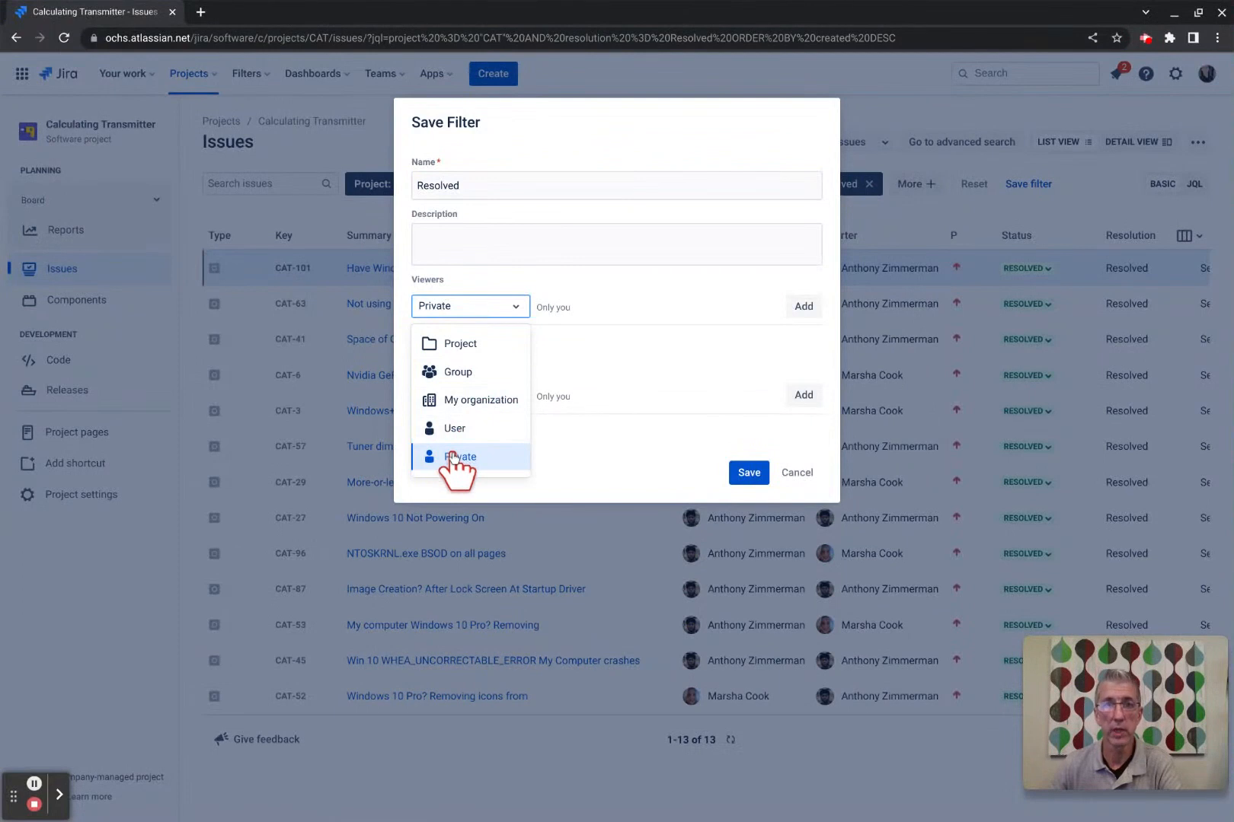
{"action": "left_click", "coordinate": [727, 147]}
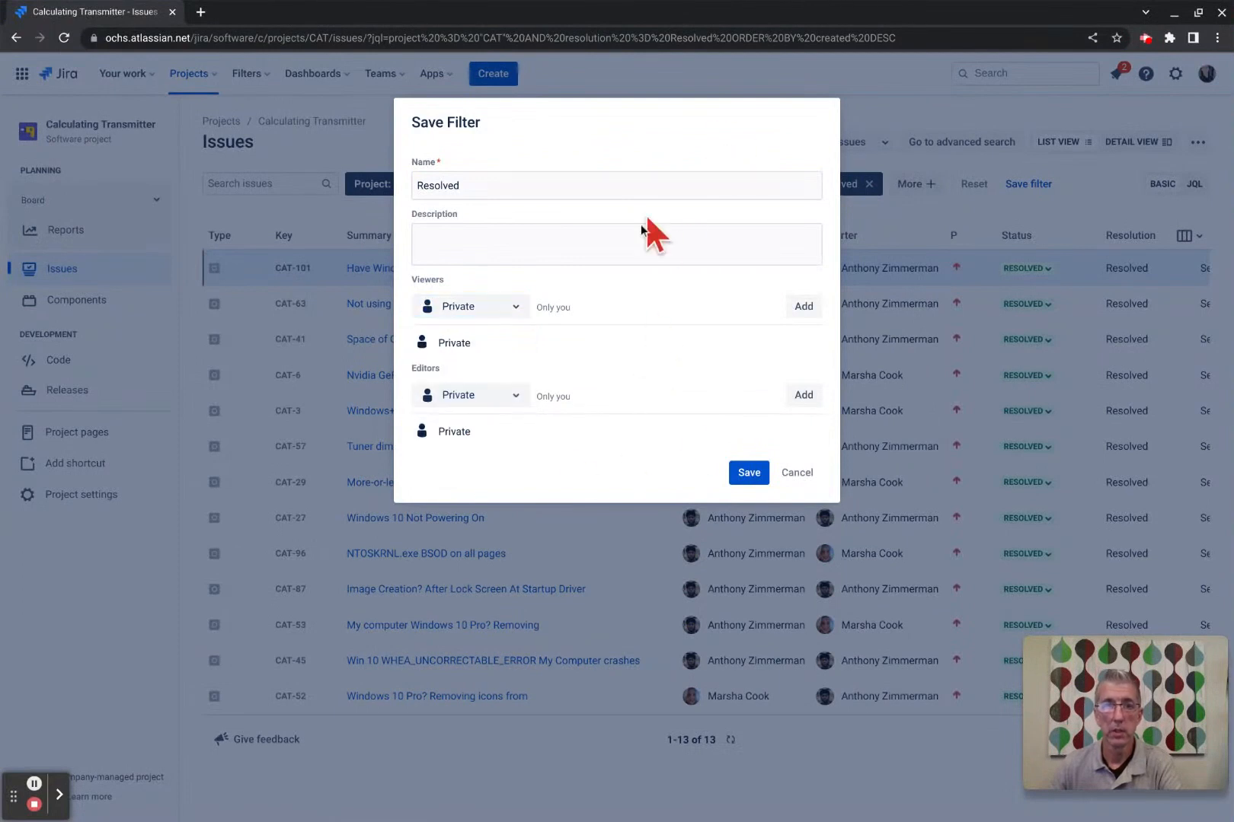
Let one chosen user edit the filter, save it, and dismiss the confirmation.
{"action": "left_click", "coordinate": [516, 397]}
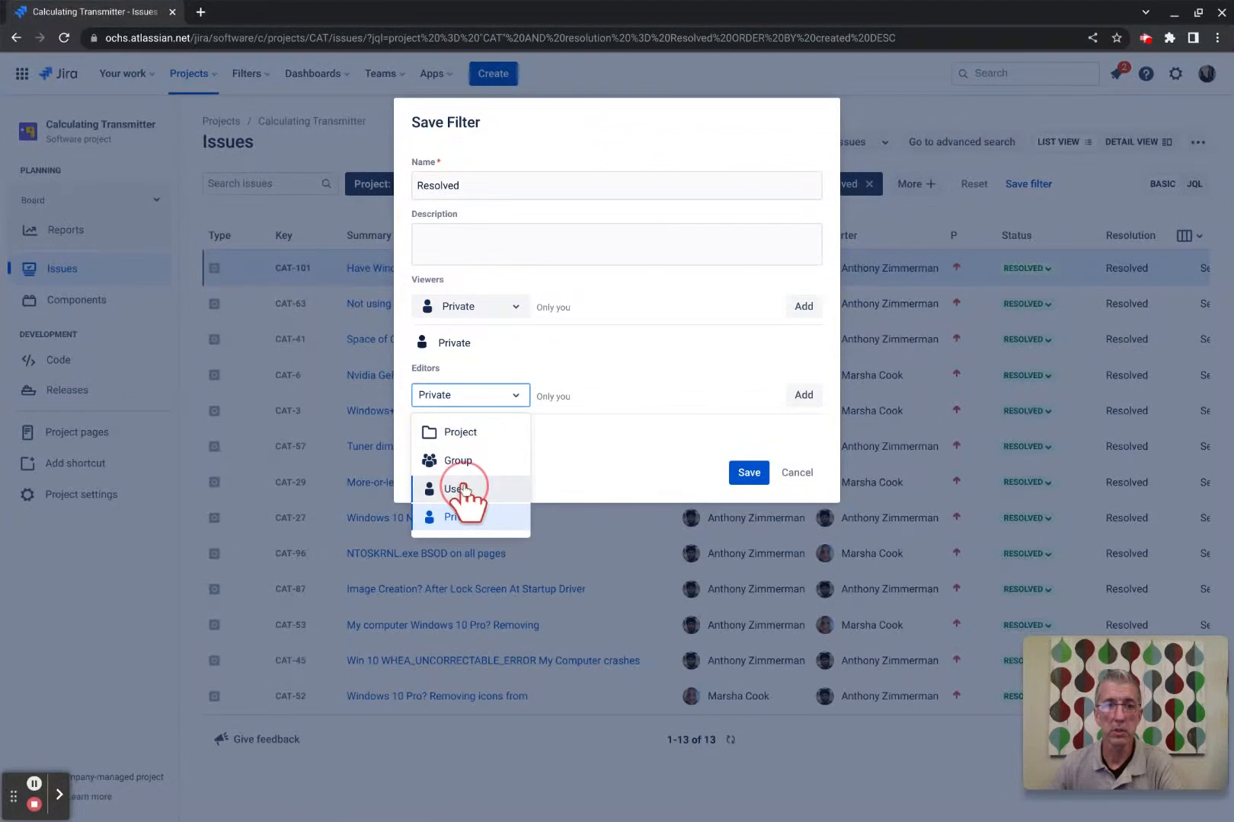
{"action": "left_click", "coordinate": [460, 490]}
{"action": "left_click", "coordinate": [519, 397]}
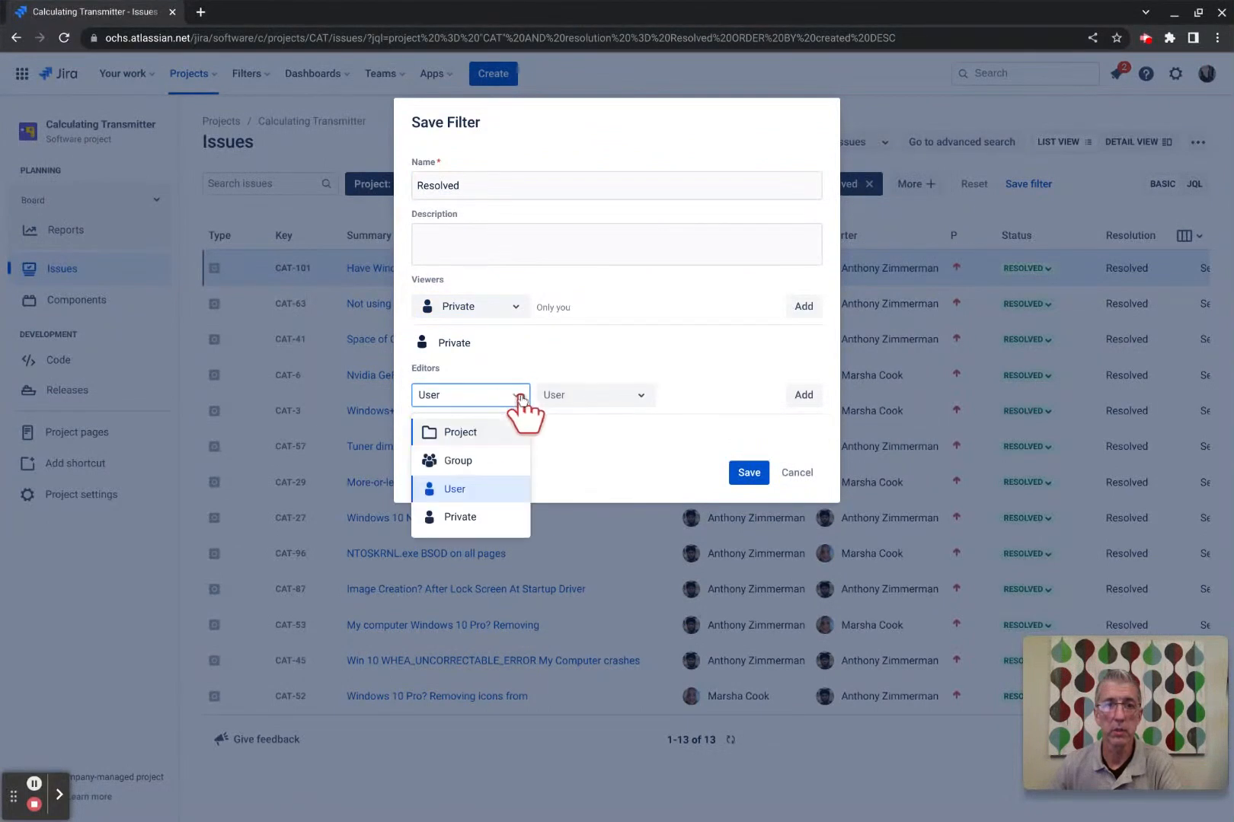
{"action": "left_click", "coordinate": [603, 398]}
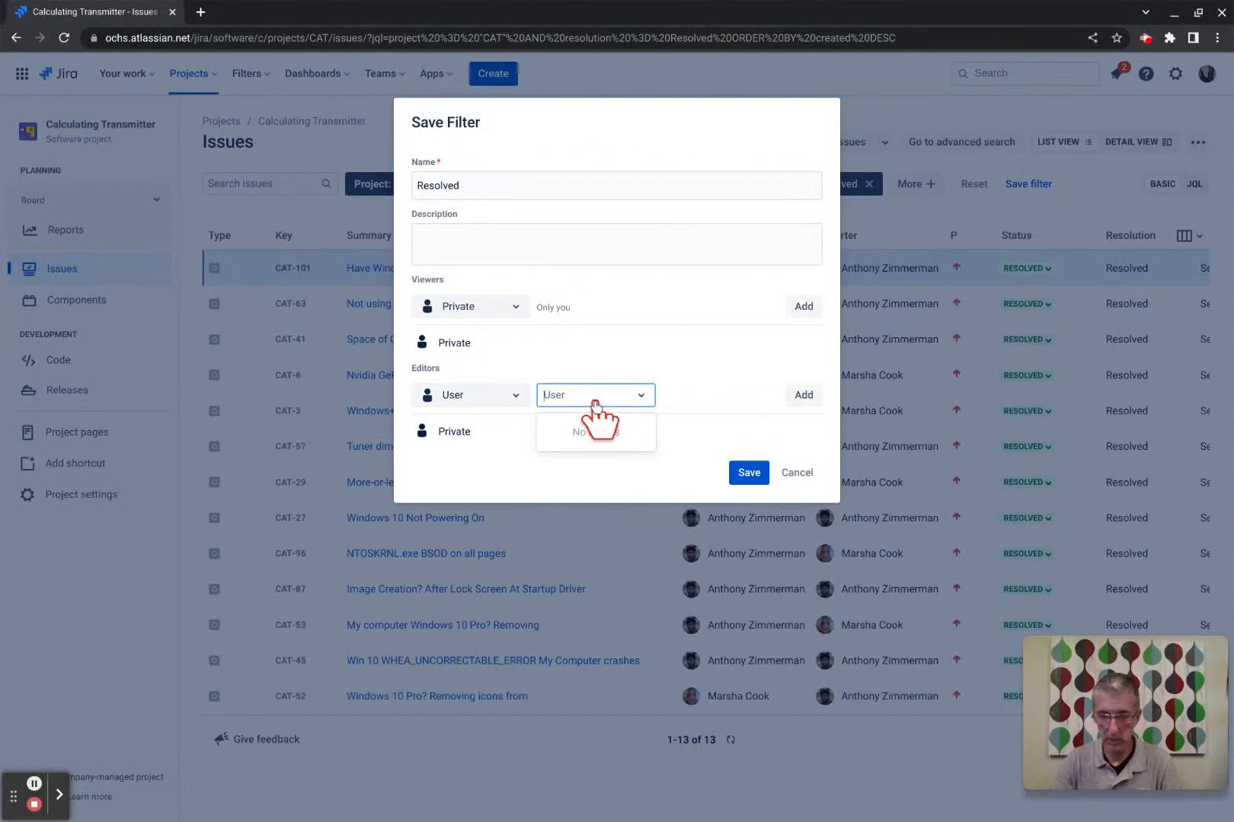
{"action": "type", "text": "m"}
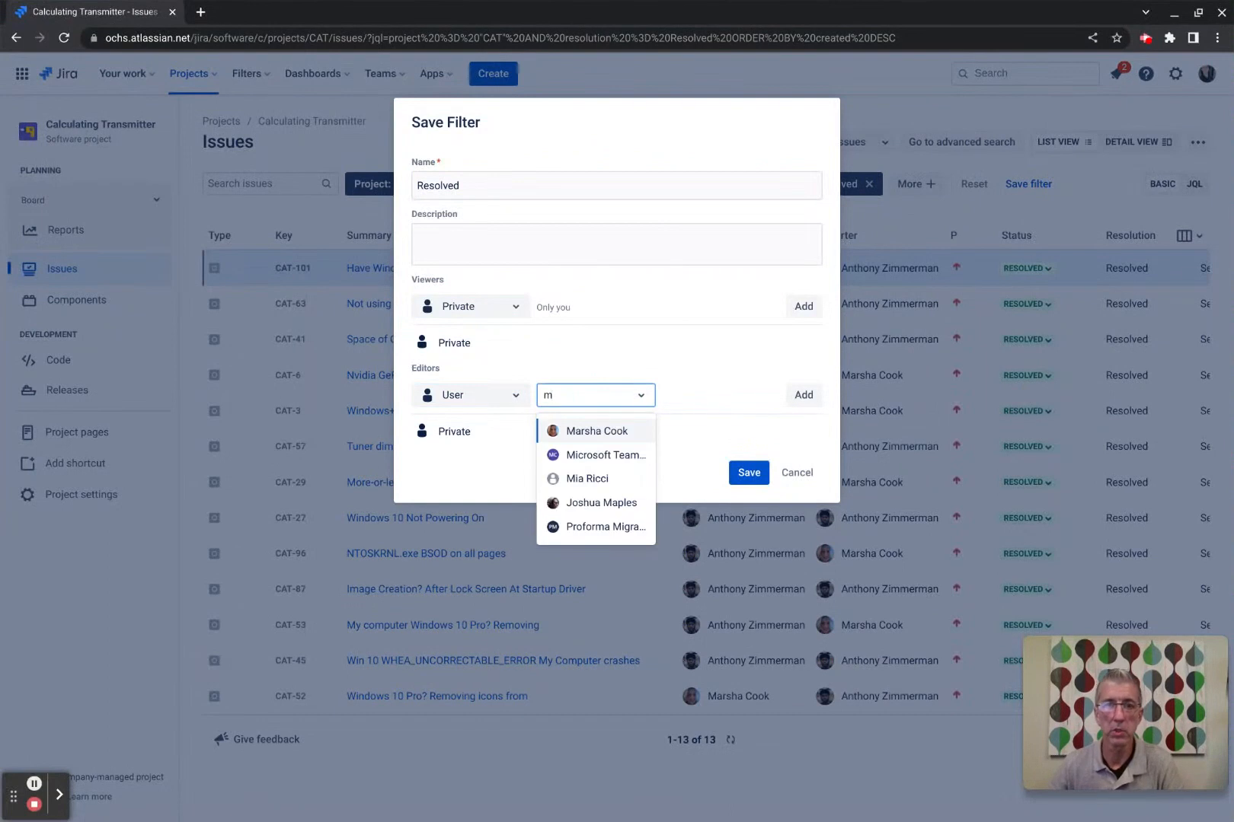
{"action": "left_click", "coordinate": [572, 434]}
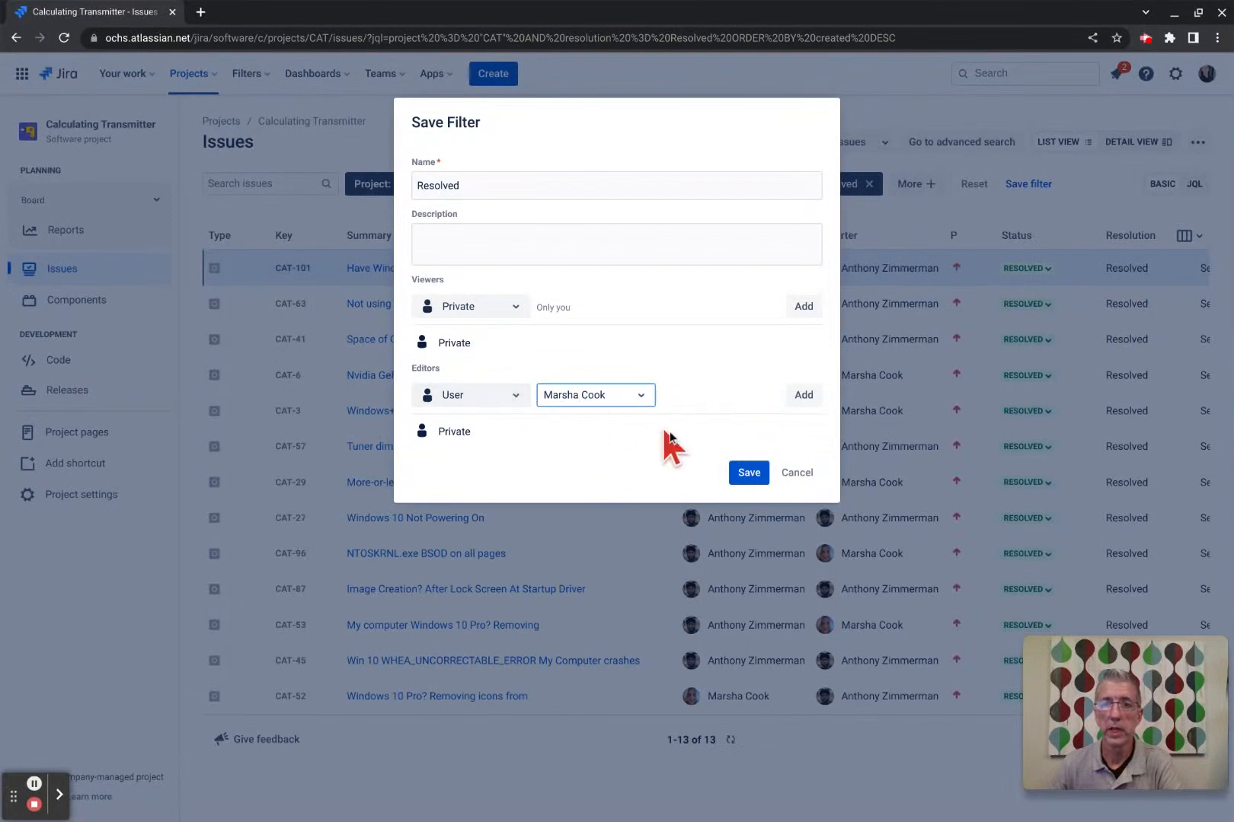
{"action": "left_click", "coordinate": [746, 472]}
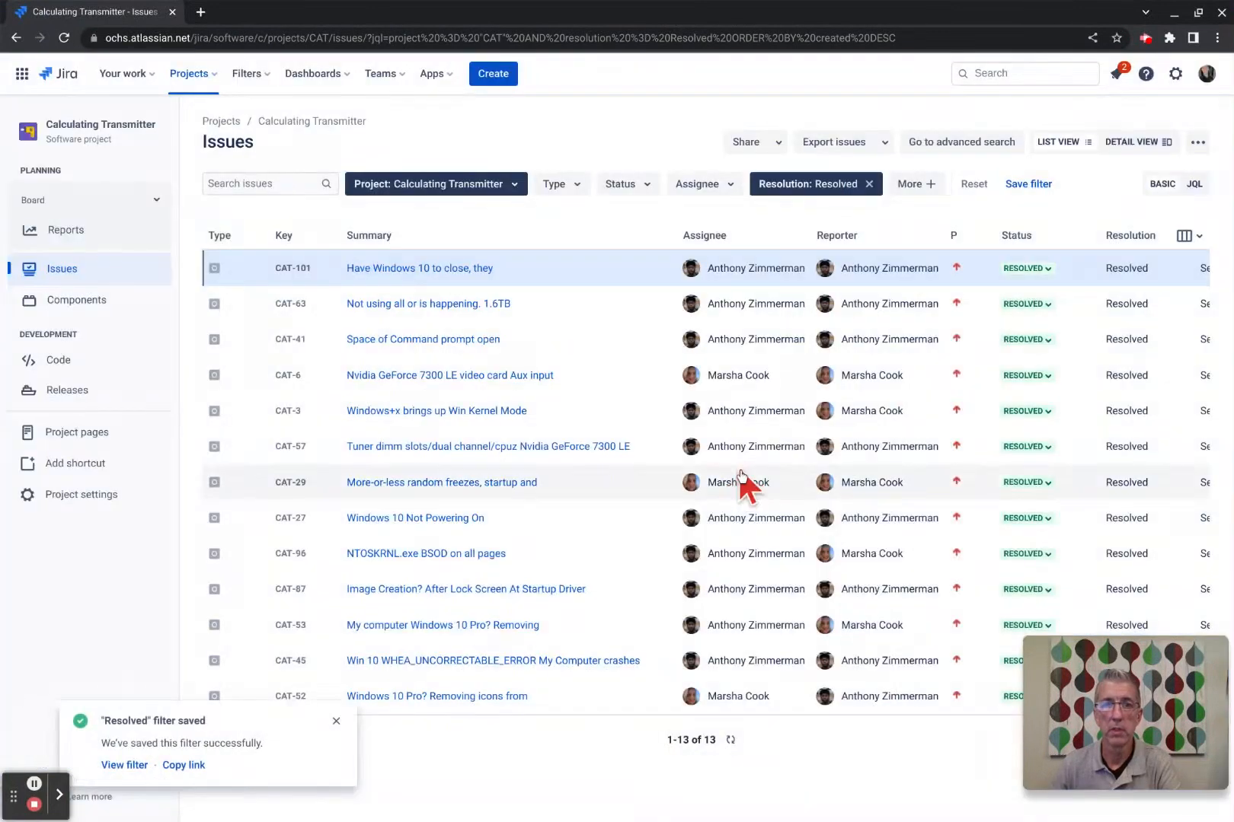
{"action": "left_click", "coordinate": [336, 719]}
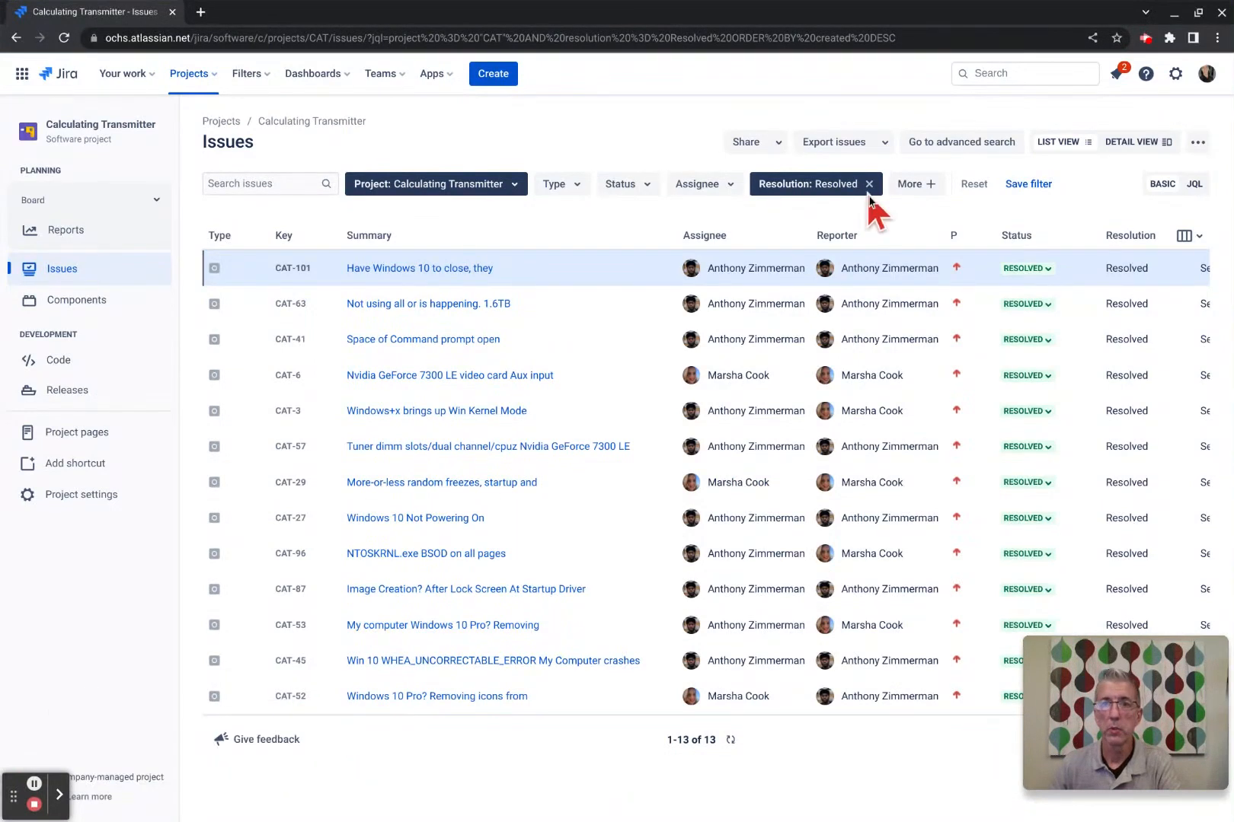
Remove the Resolution: Resolved condition and open the starred Resolved Issues filter.
{"action": "left_click", "coordinate": [869, 184]}
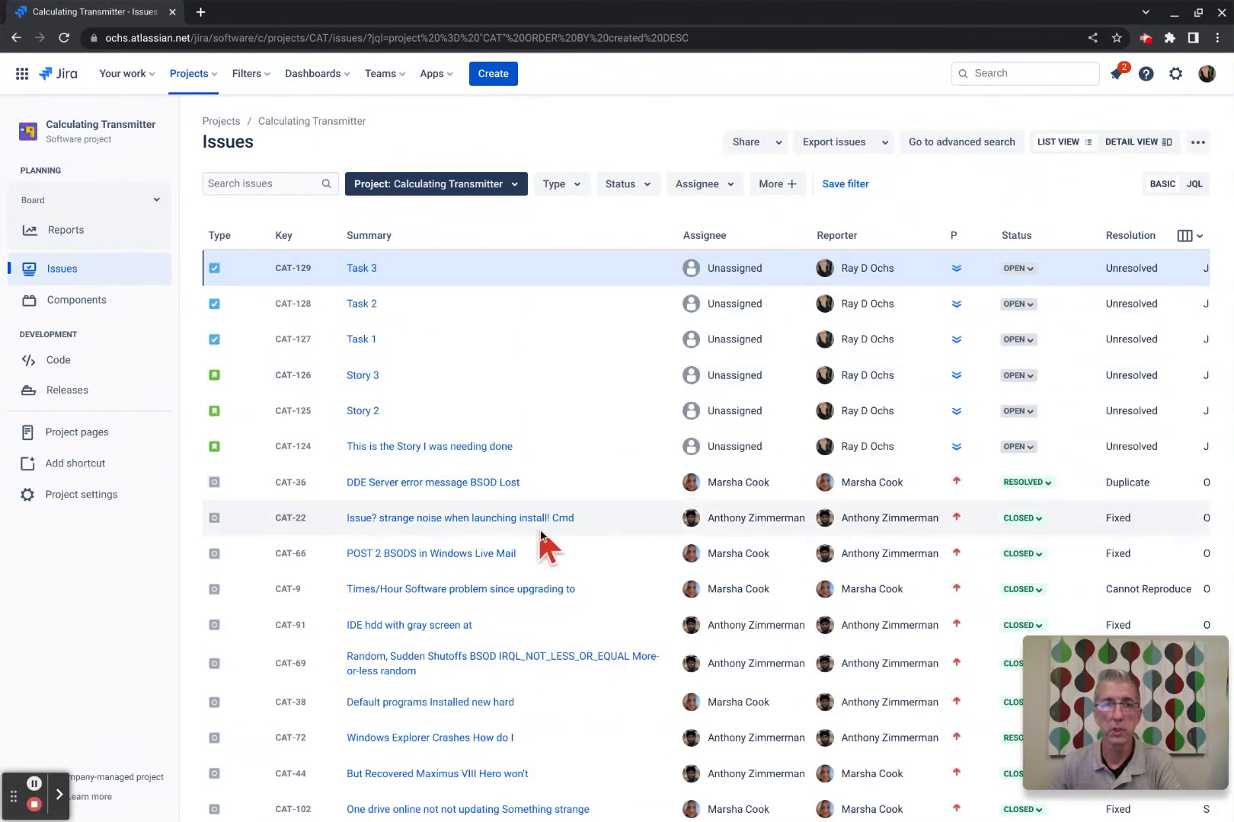
{"action": "left_click", "coordinate": [263, 73]}
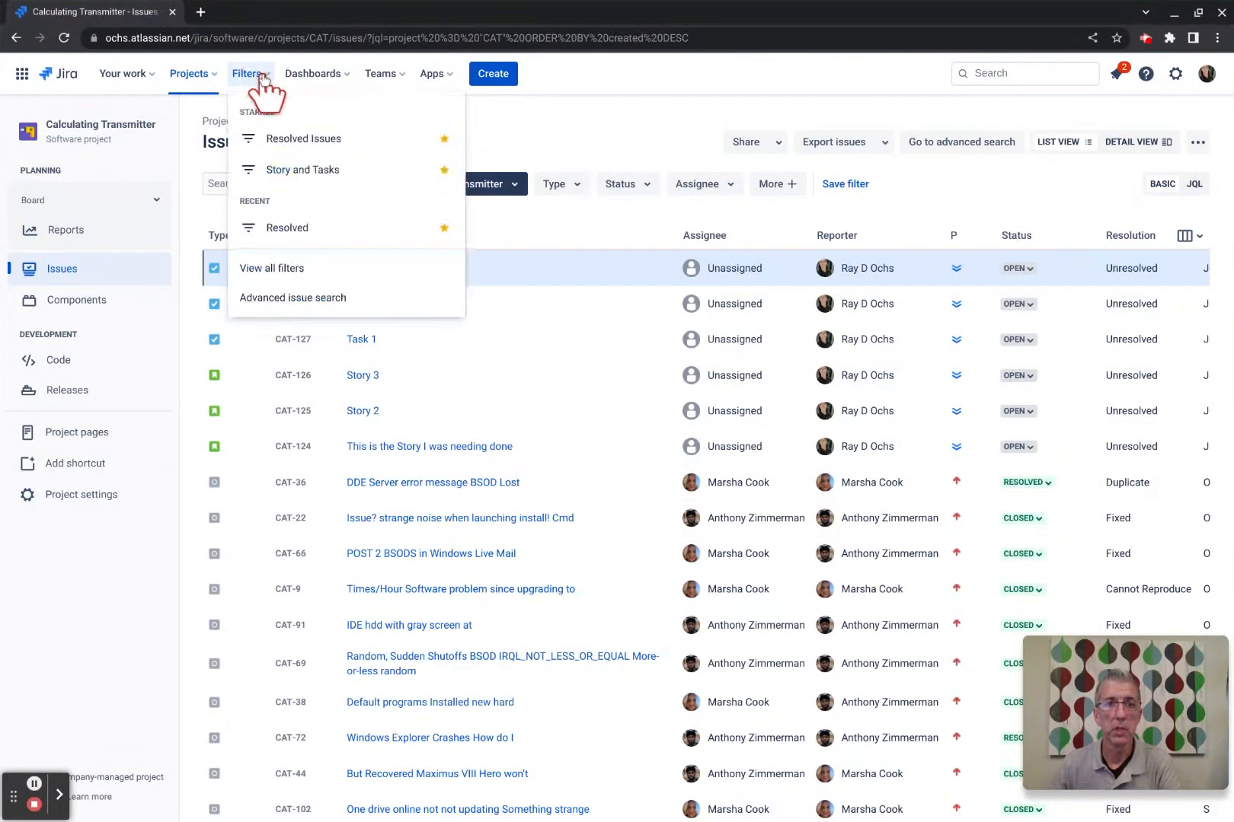
{"action": "left_click", "coordinate": [289, 139]}
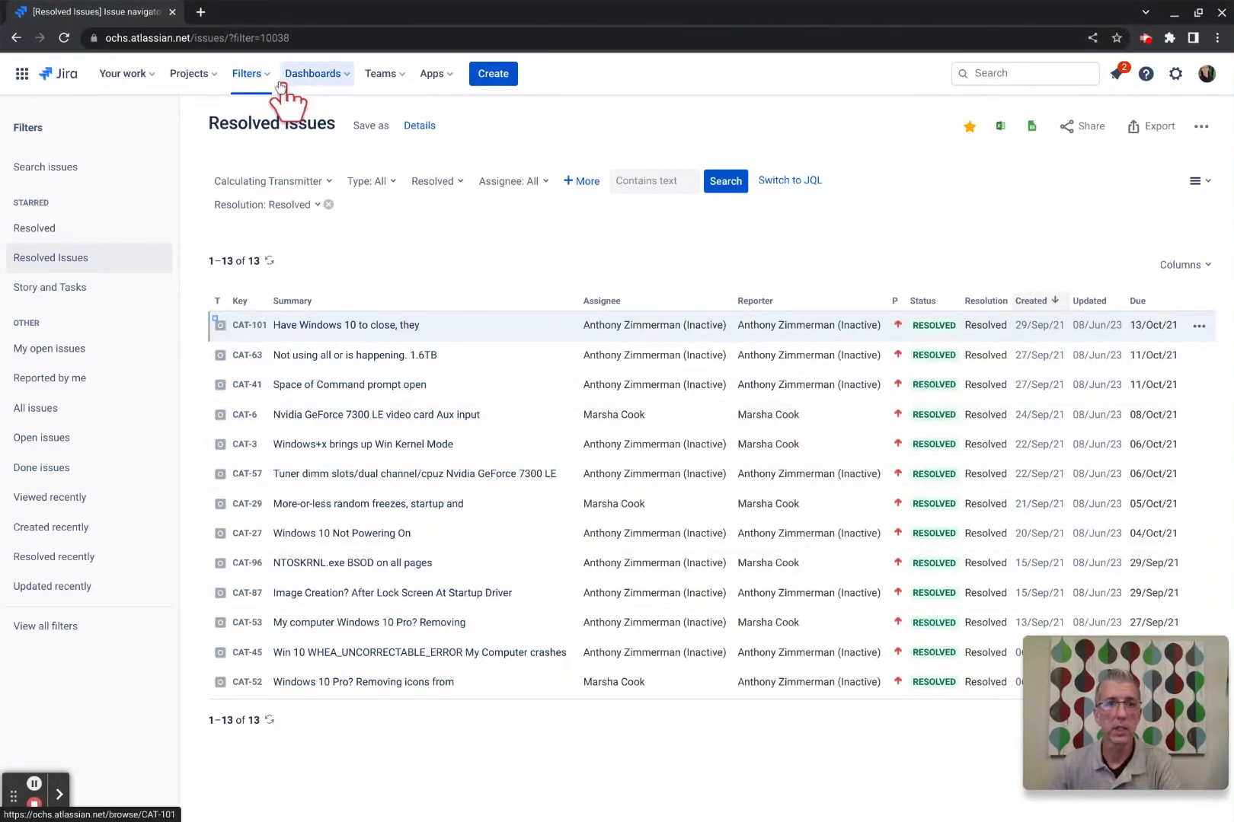
View the starred Resolved filter, then go back twice to the full issue list.
{"action": "left_click", "coordinate": [259, 77]}
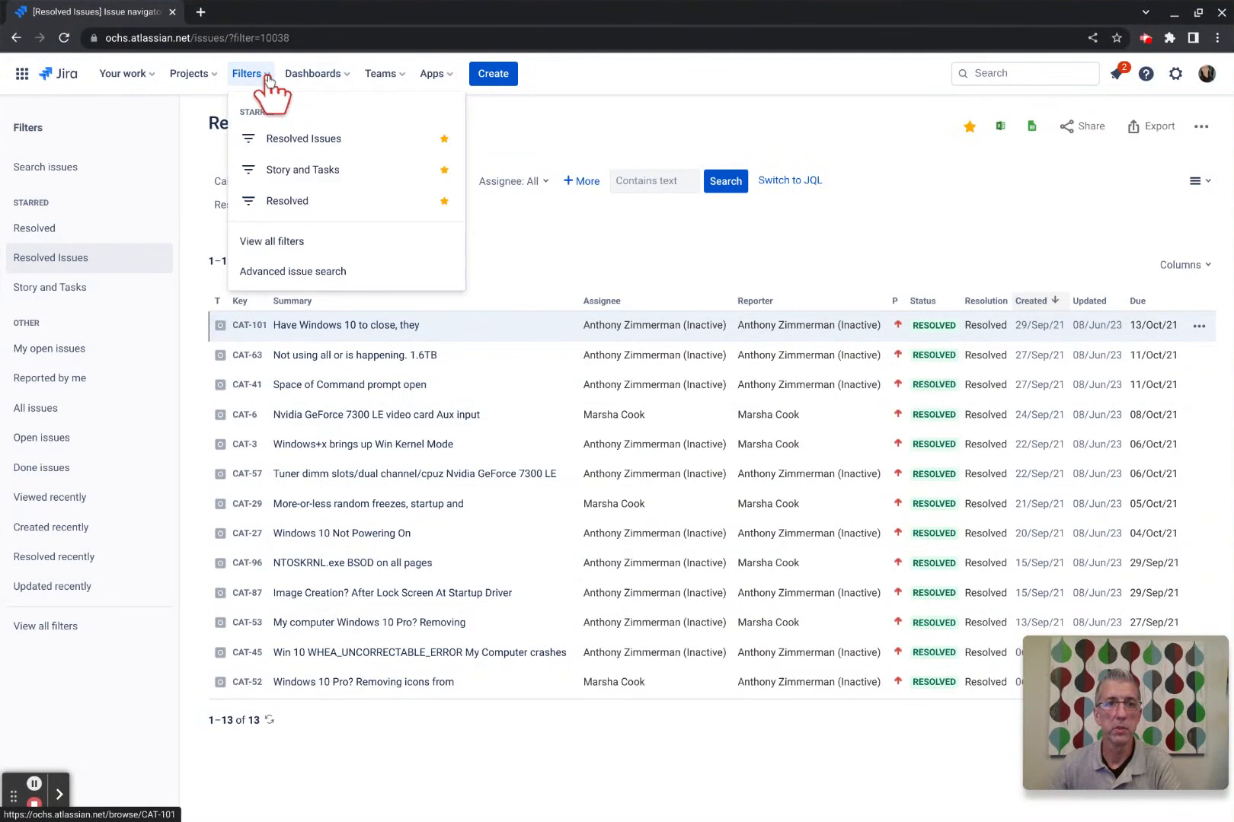
{"action": "left_click", "coordinate": [303, 201]}
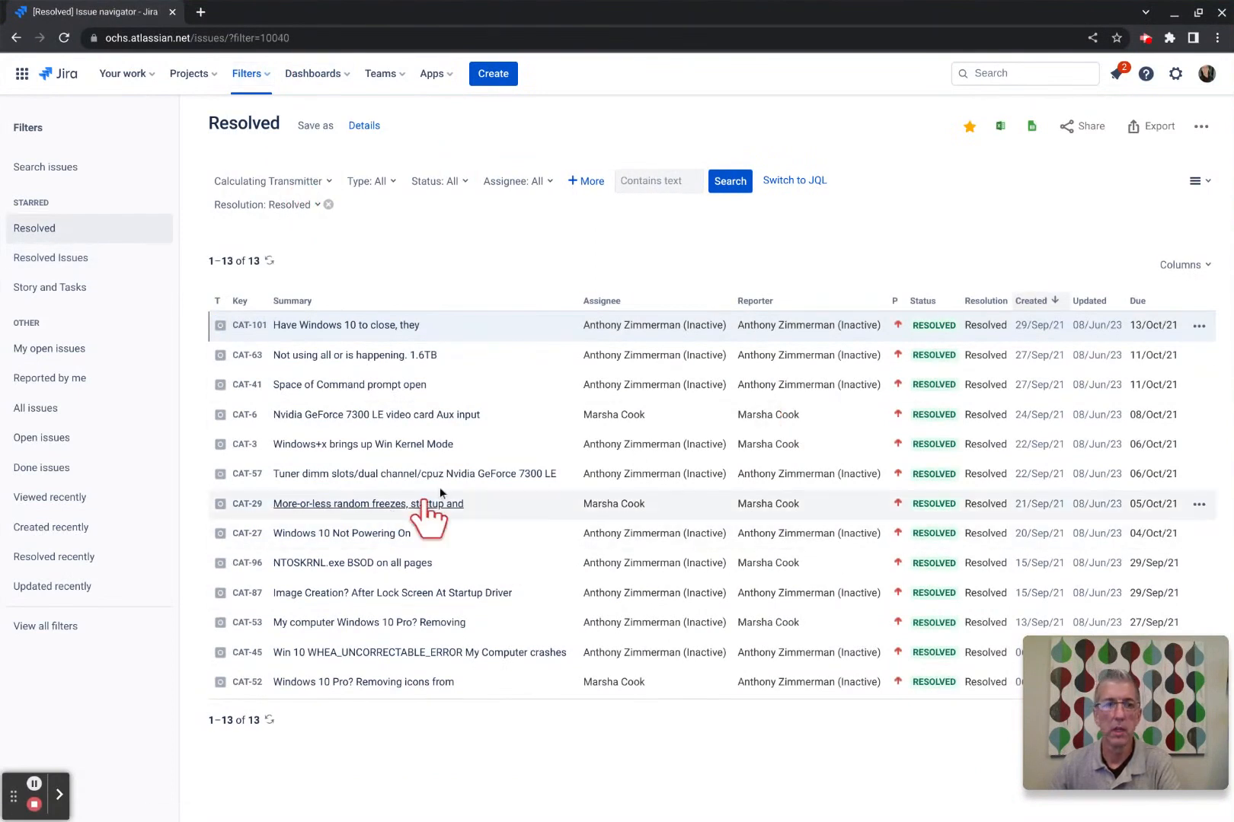
{"action": "left_click", "coordinate": [269, 81]}
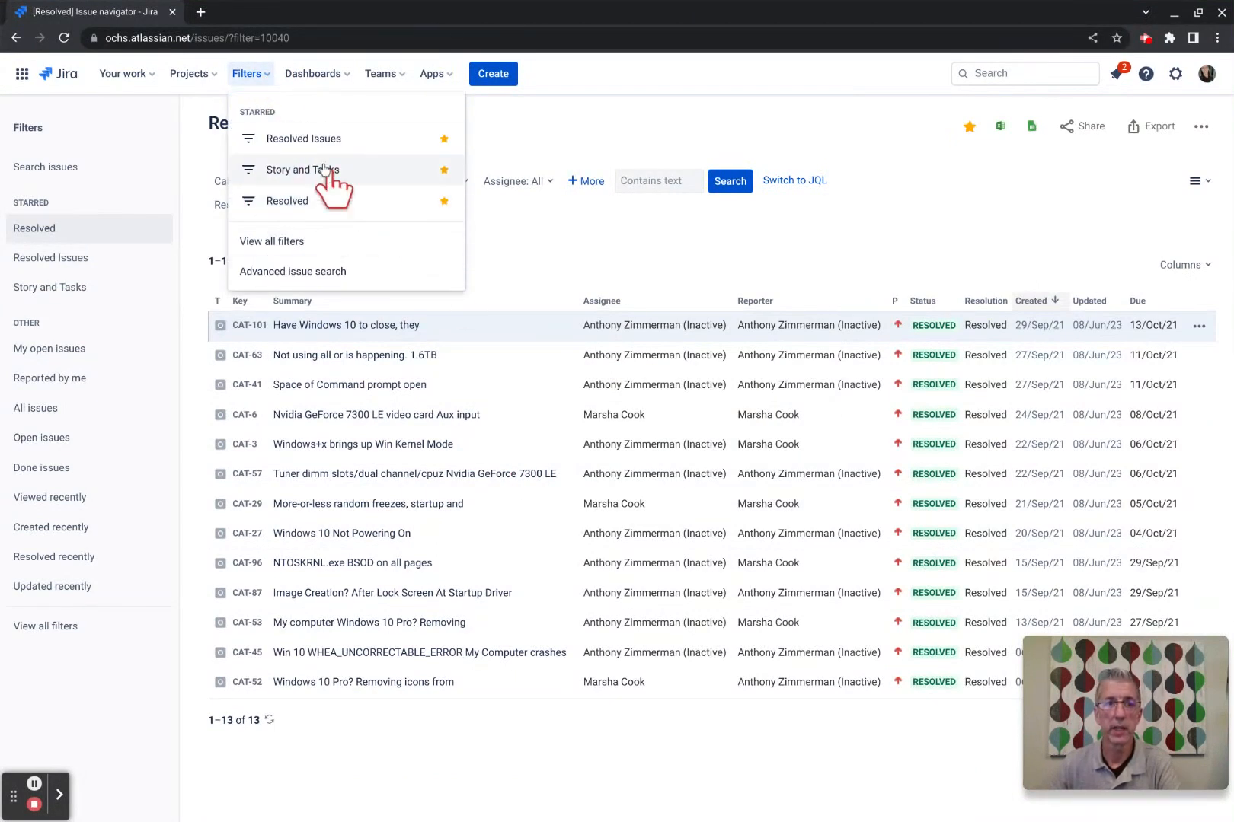
{"action": "left_click", "coordinate": [267, 81]}
{"action": "left_click", "coordinate": [16, 38]}
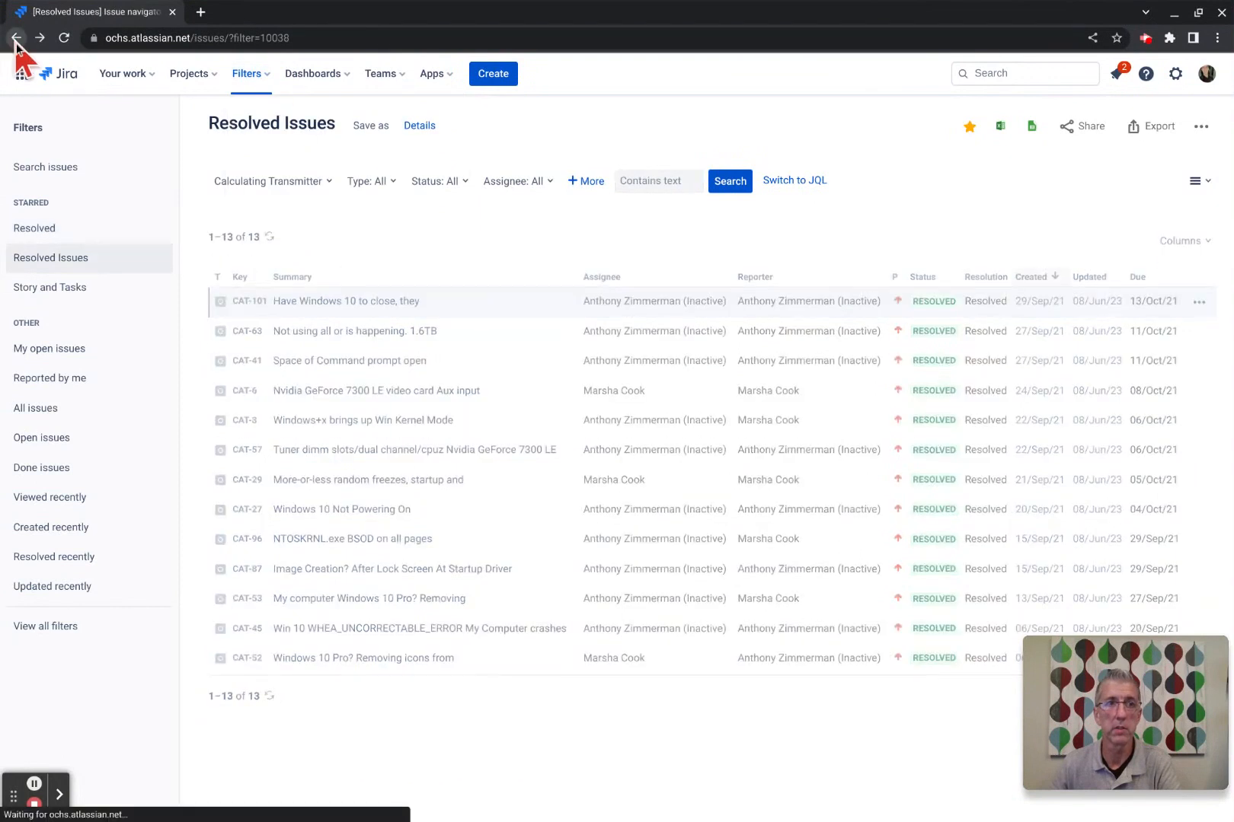
{"action": "left_click", "coordinate": [17, 38]}
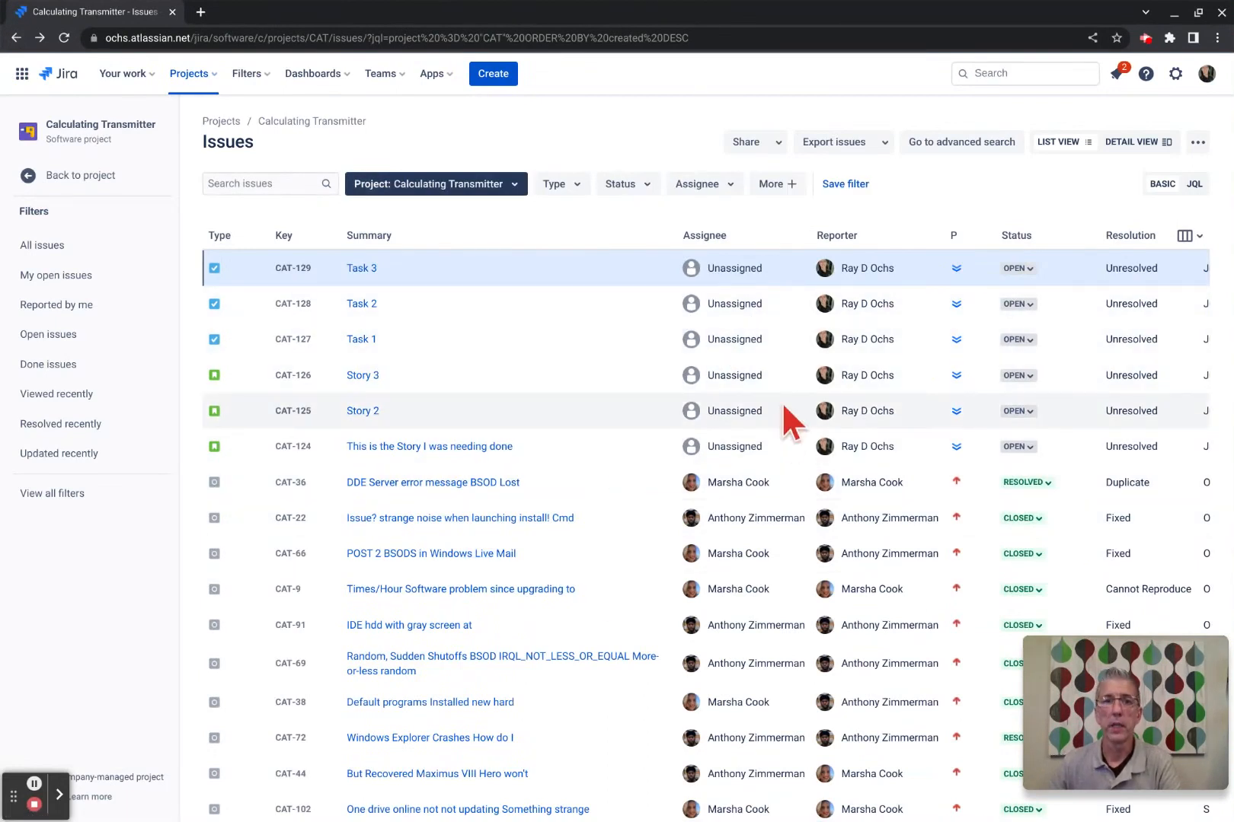
Tick Story and Task in the full Type filter list, leaving six open issues.
{"action": "left_click", "coordinate": [581, 190]}
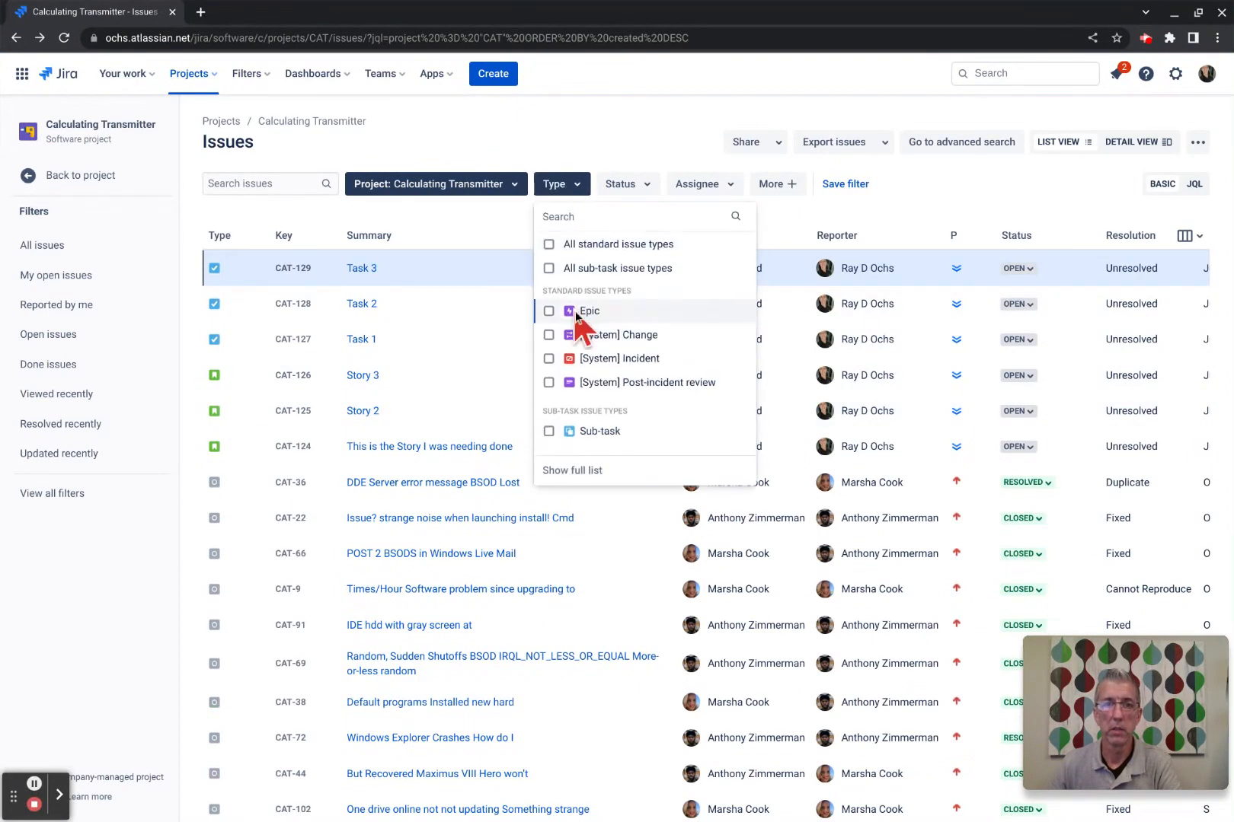
{"action": "left_click", "coordinate": [558, 473]}
{"action": "scroll", "coordinate": [586, 358], "scroll_direction": "down", "scroll_amount": 5}
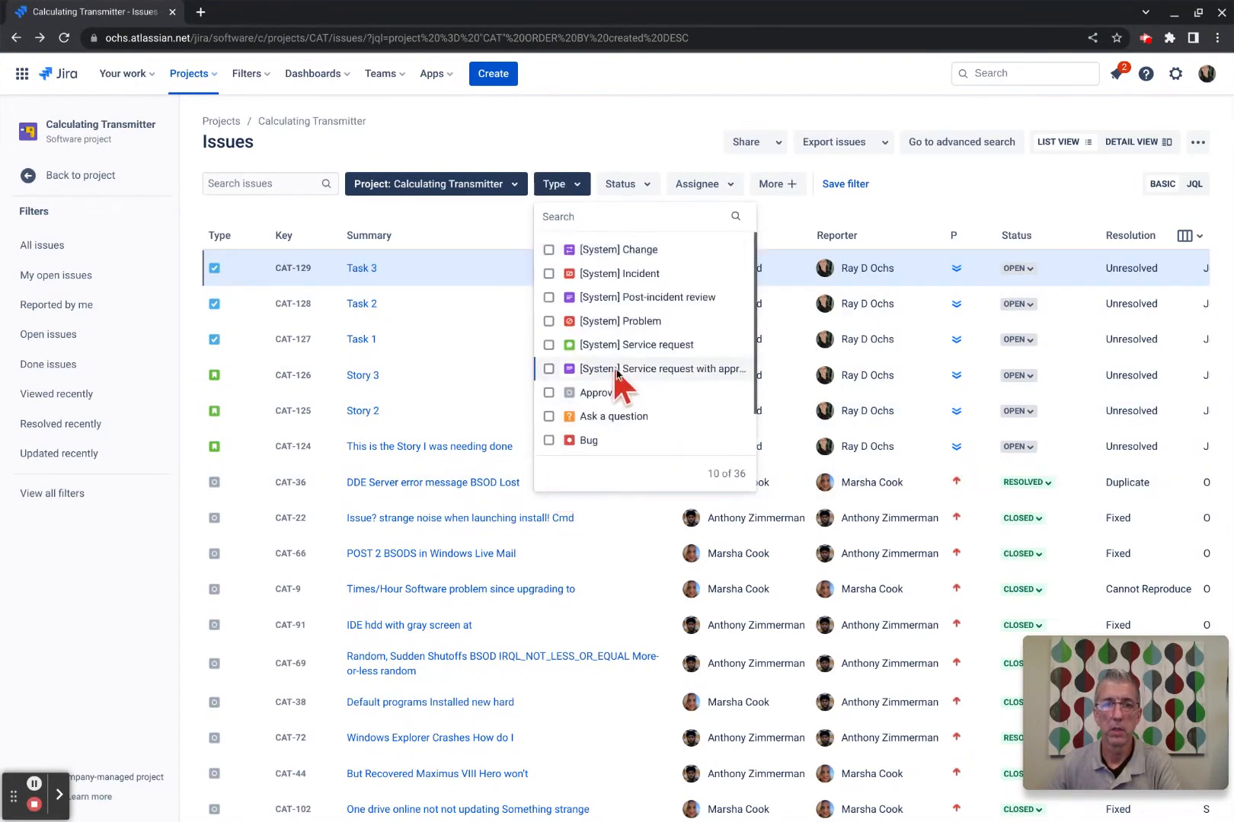
{"action": "left_click", "coordinate": [573, 437]}
{"action": "scroll", "coordinate": [607, 352], "scroll_direction": "down", "scroll_amount": 6}
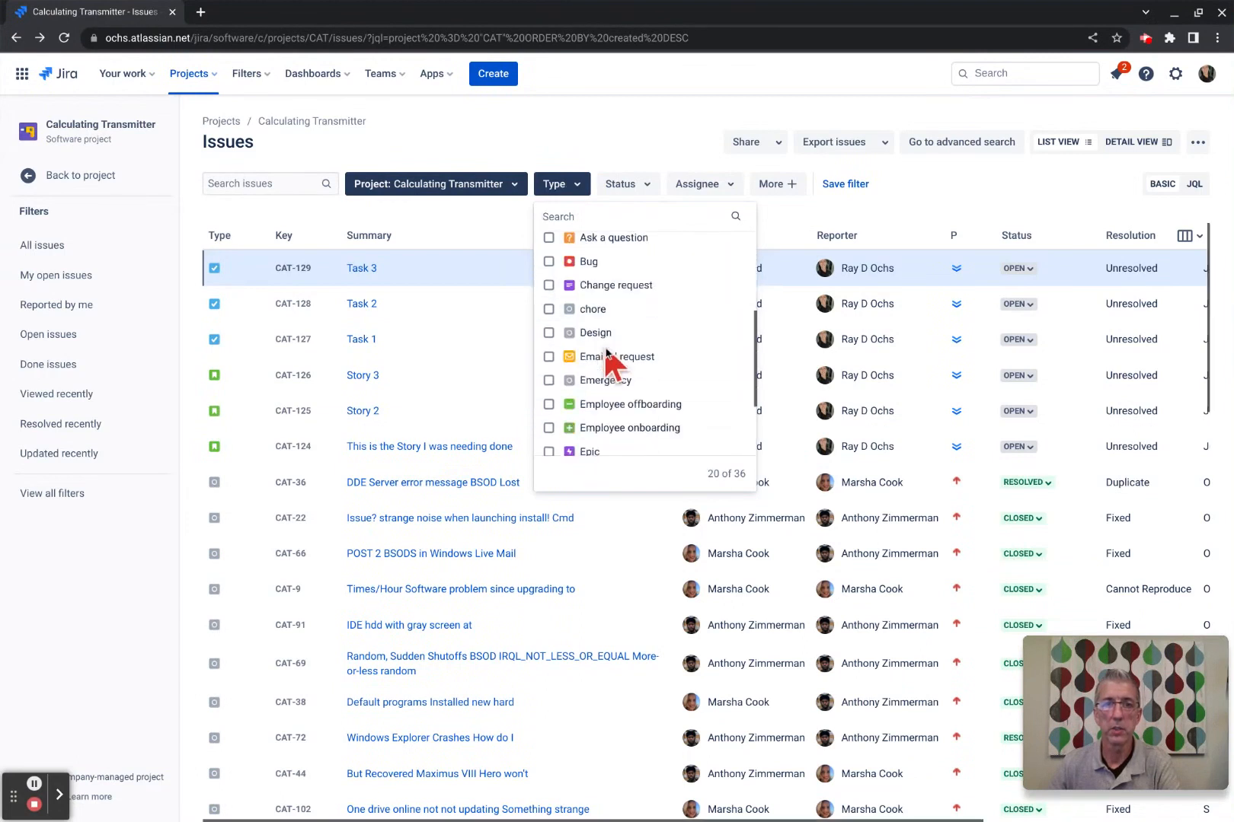
{"action": "left_click", "coordinate": [577, 437]}
{"action": "scroll", "coordinate": [598, 388], "scroll_direction": "down", "scroll_amount": 5}
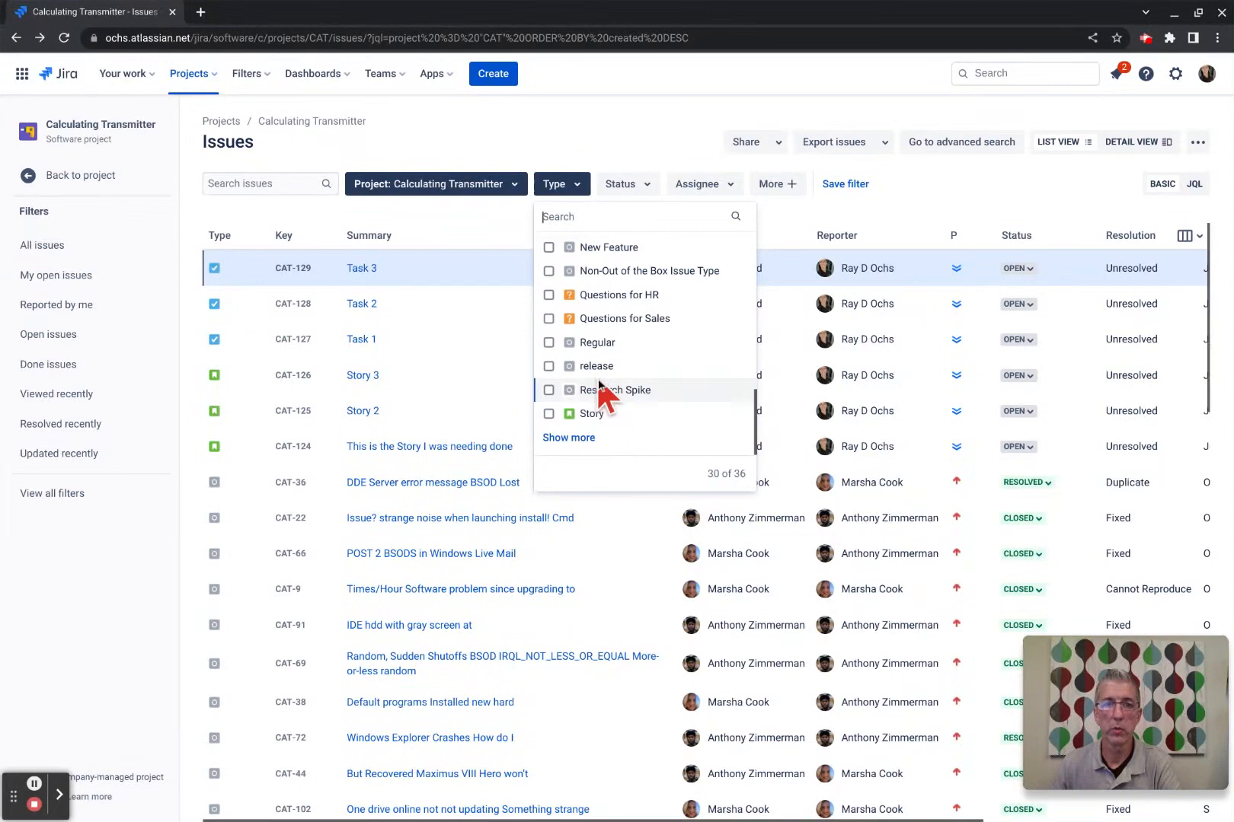
{"action": "left_click", "coordinate": [549, 414]}
{"action": "left_click", "coordinate": [568, 437]}
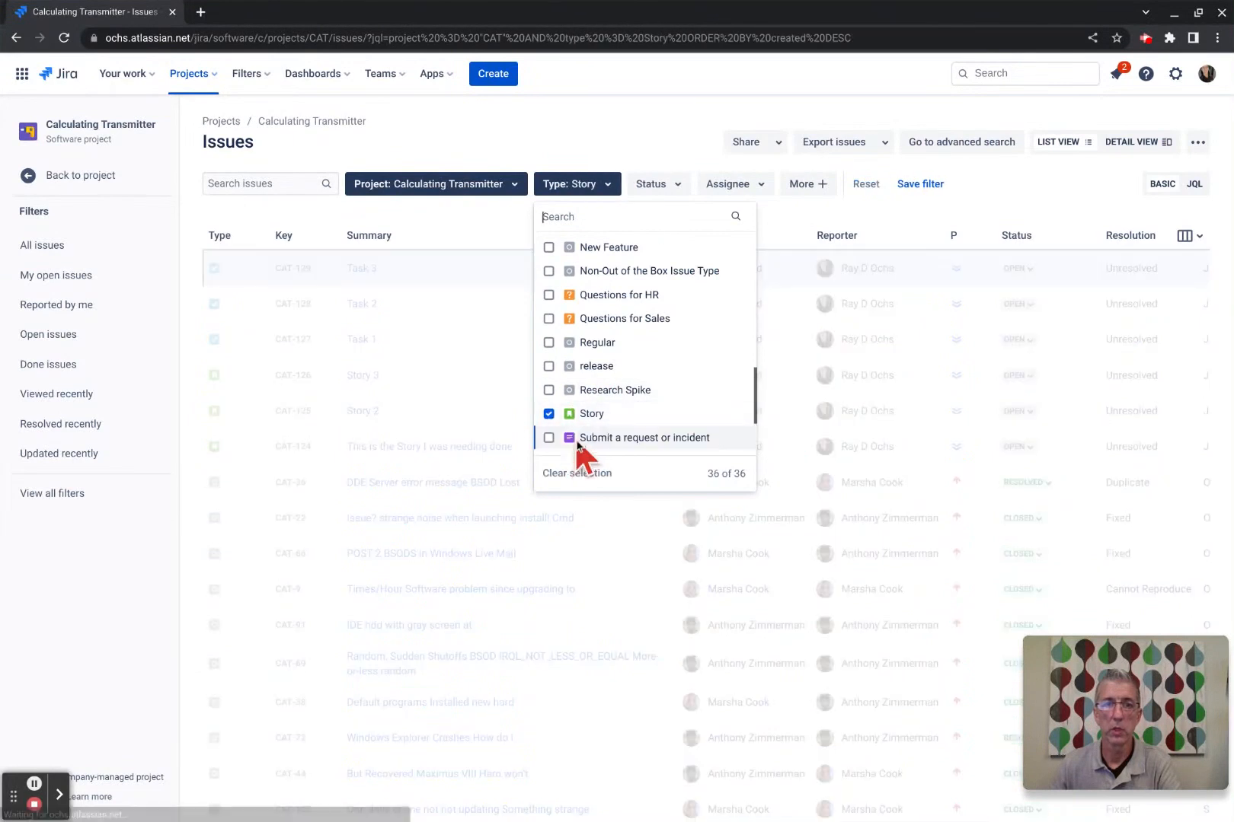
{"action": "scroll", "coordinate": [574, 436], "scroll_direction": "down", "scroll_amount": 3}
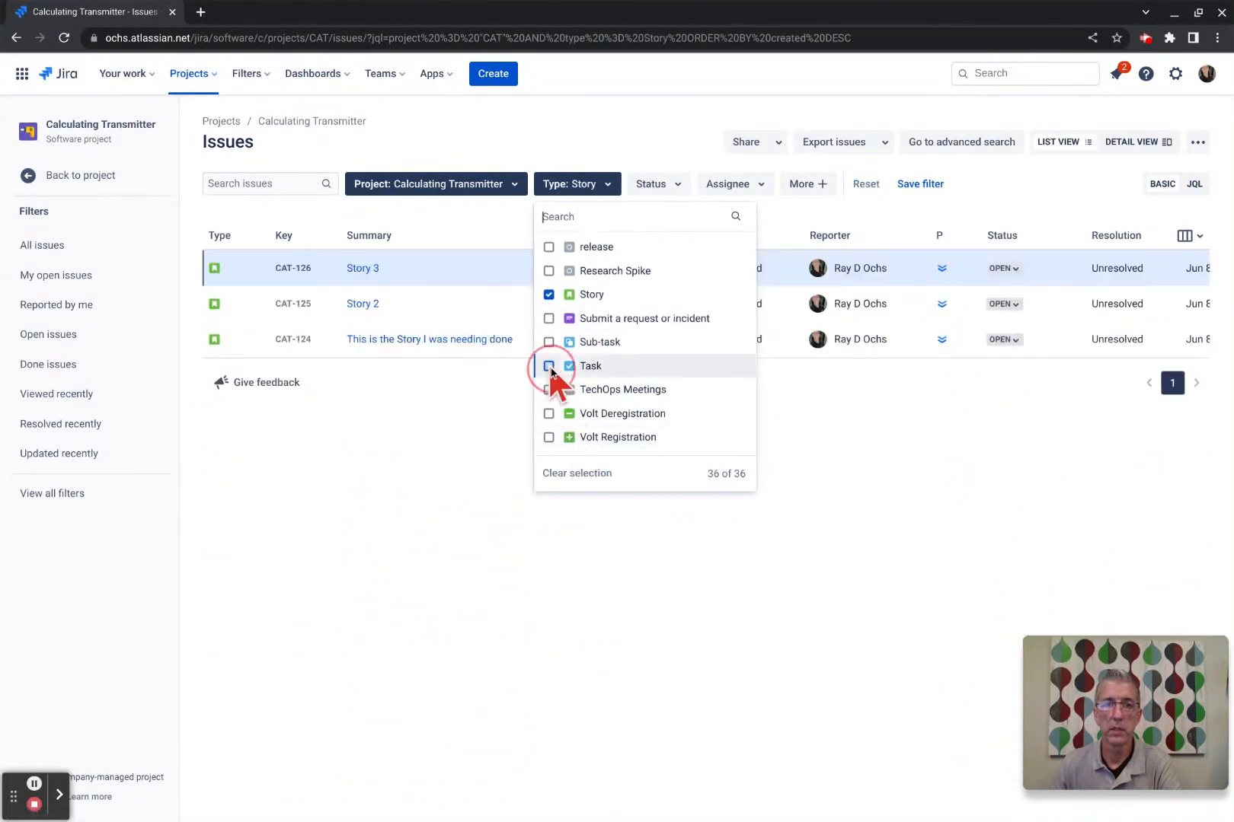
{"action": "left_click", "coordinate": [548, 366]}
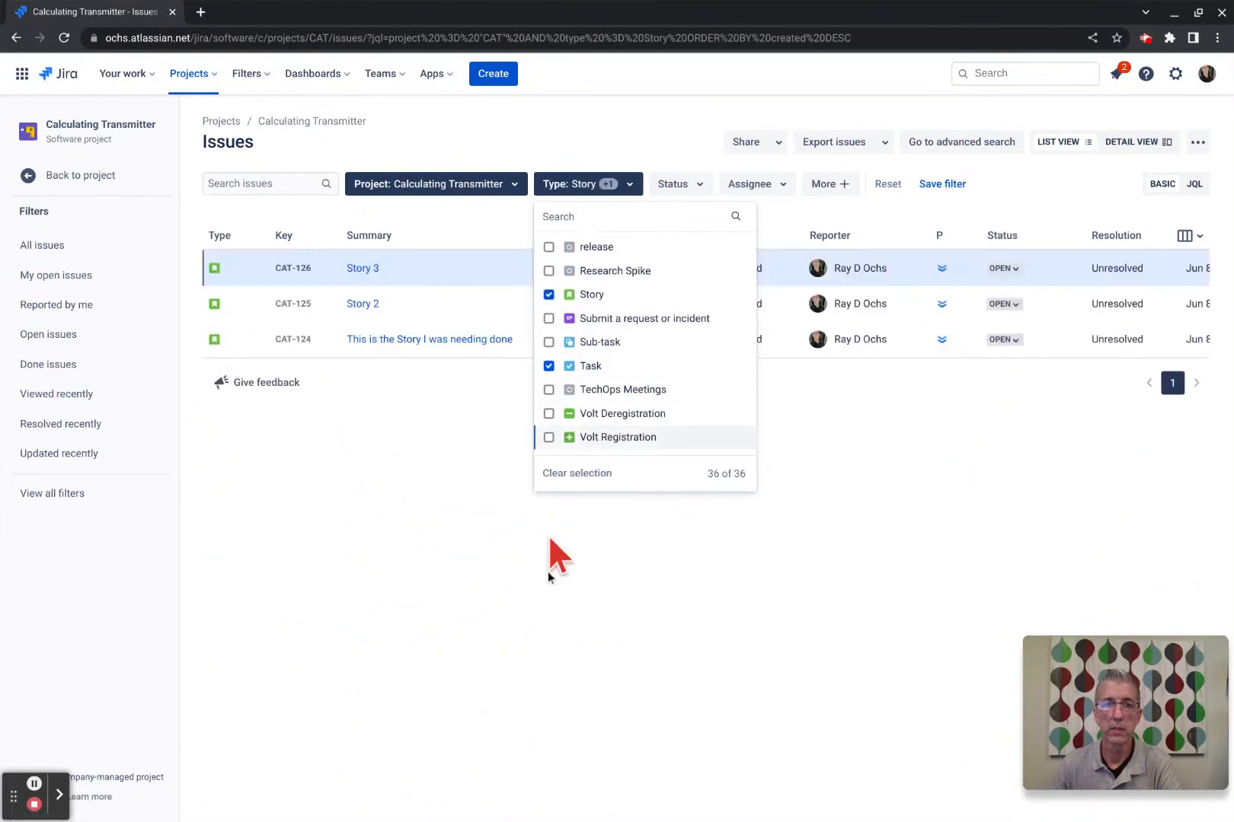
{"action": "left_click", "coordinate": [551, 613]}
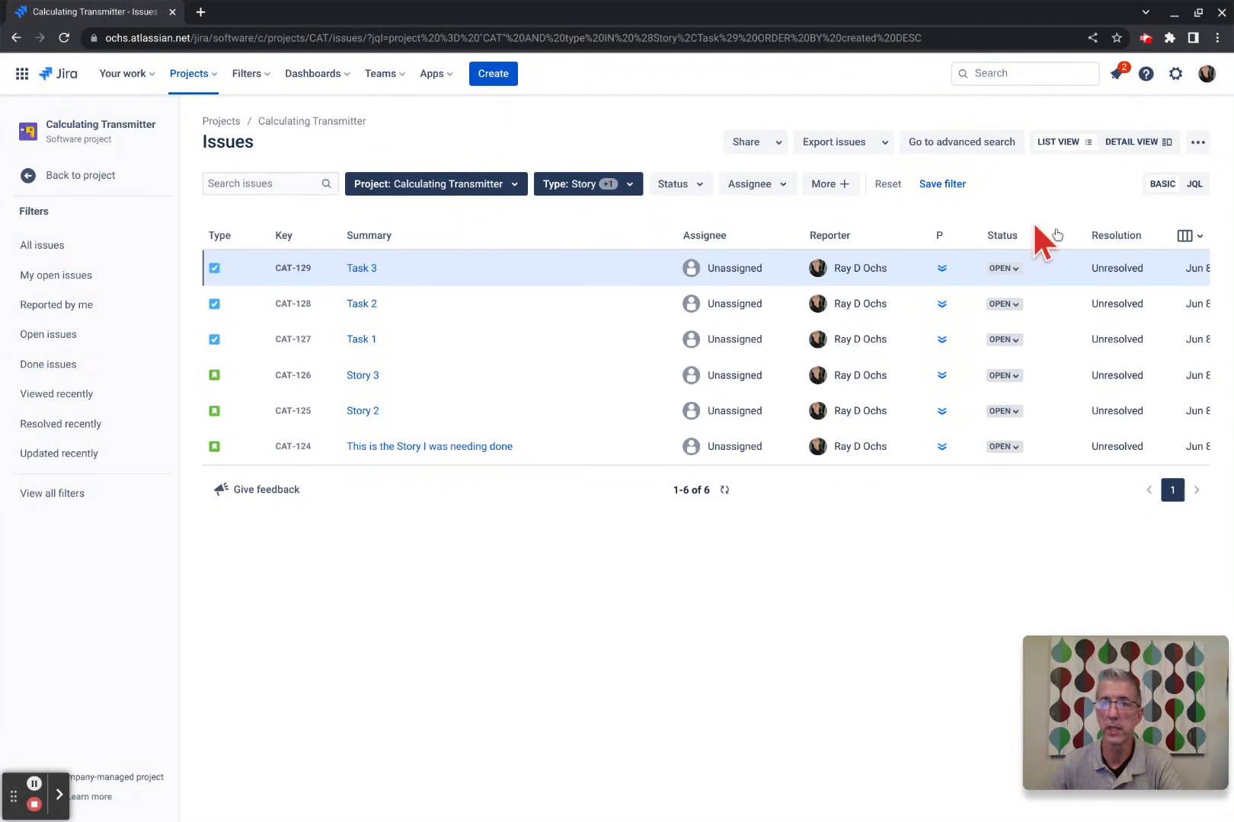
Display the search as JQL: project = "CAT" AND type IN (Story,Task) ORDER BY created DESC.
{"action": "left_click", "coordinate": [1194, 185]}
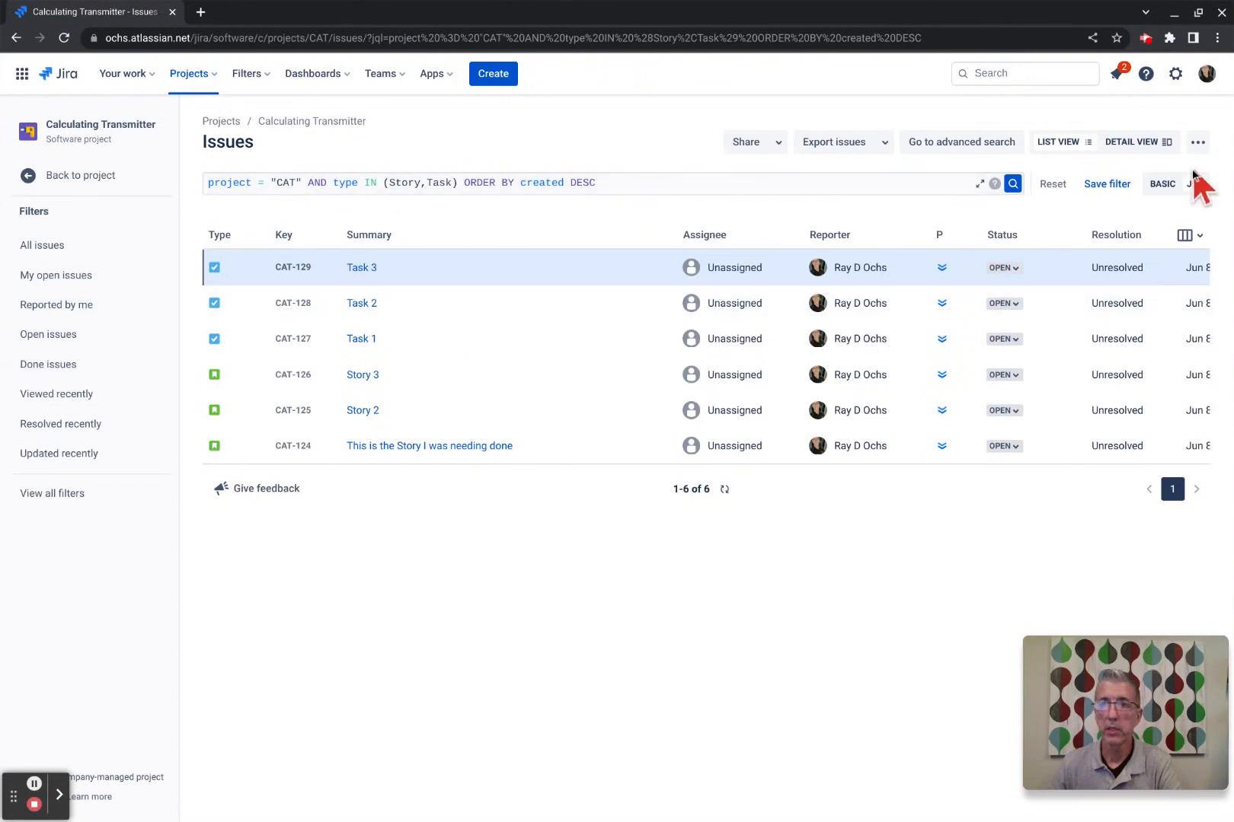
{"action": "left_click", "coordinate": [1162, 183]}
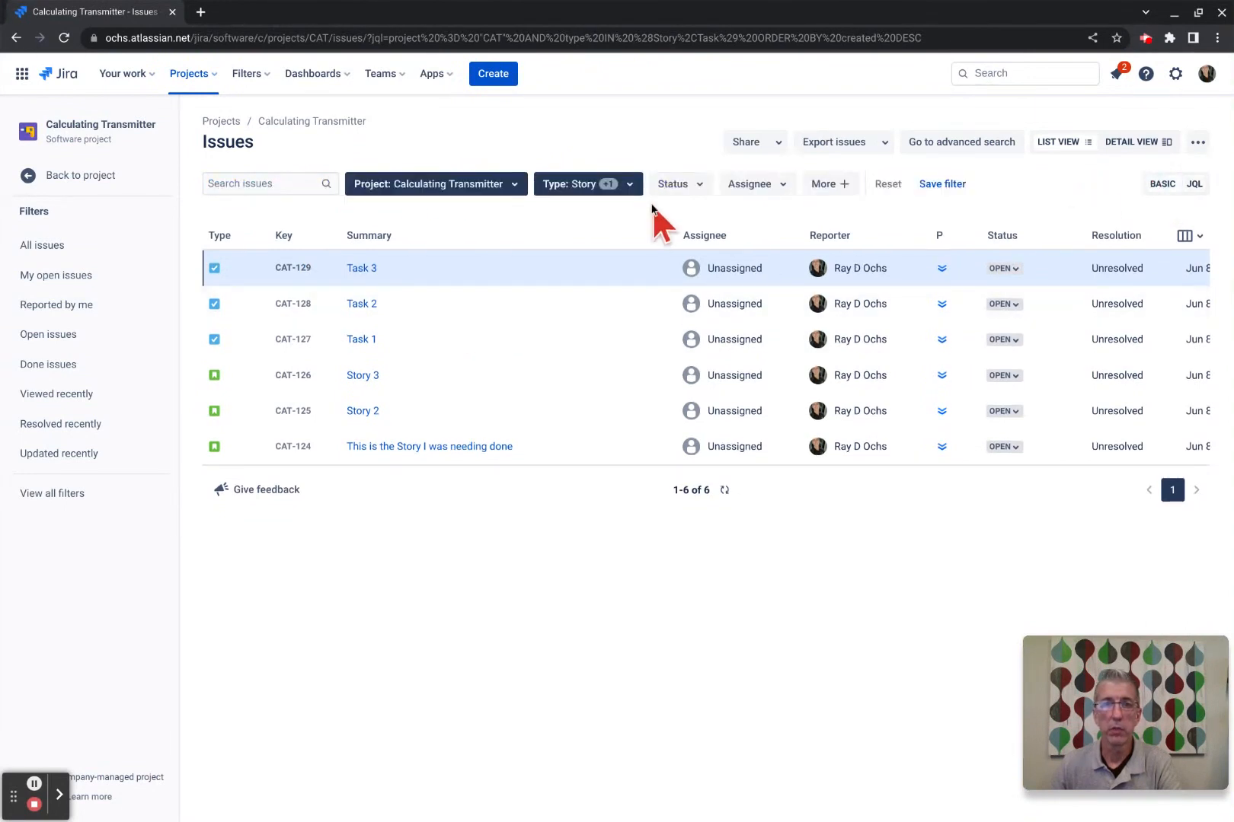
{"action": "left_click", "coordinate": [637, 187]}
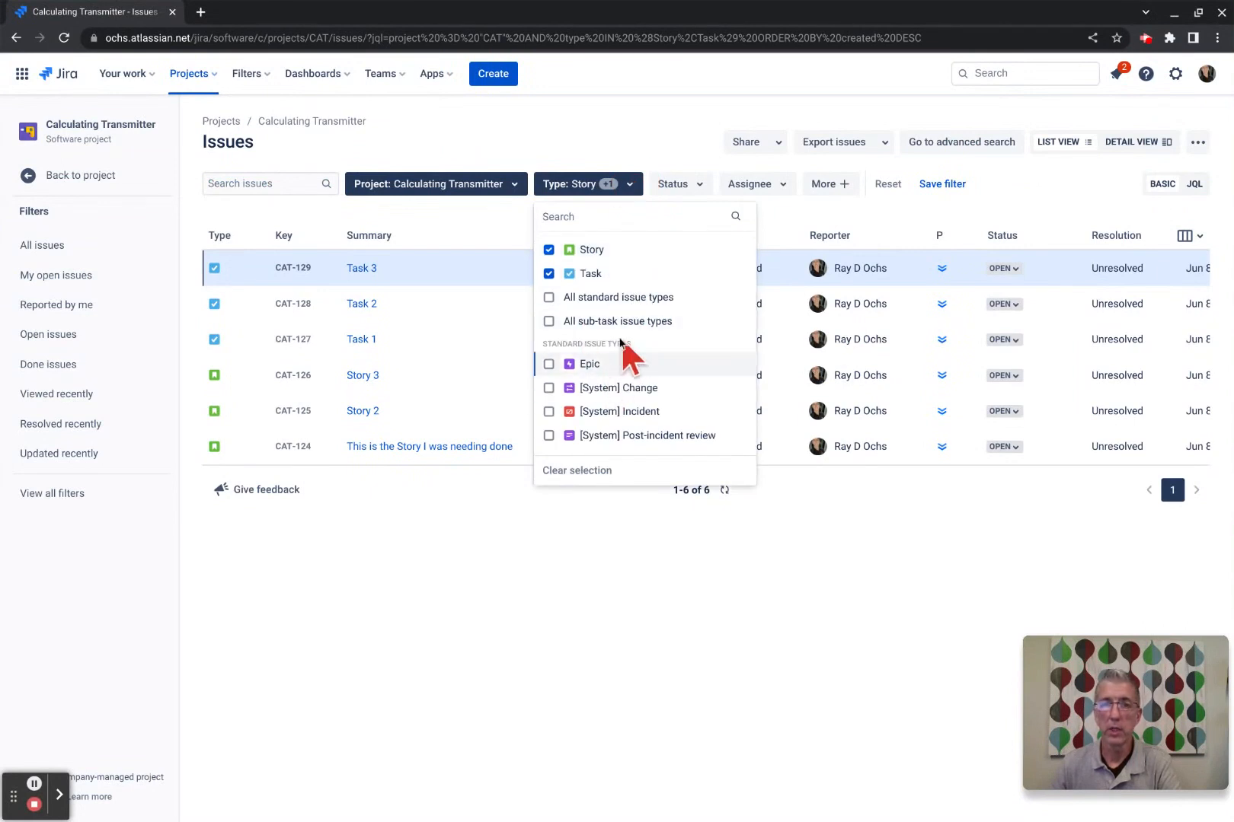
{"action": "left_click", "coordinate": [648, 145]}
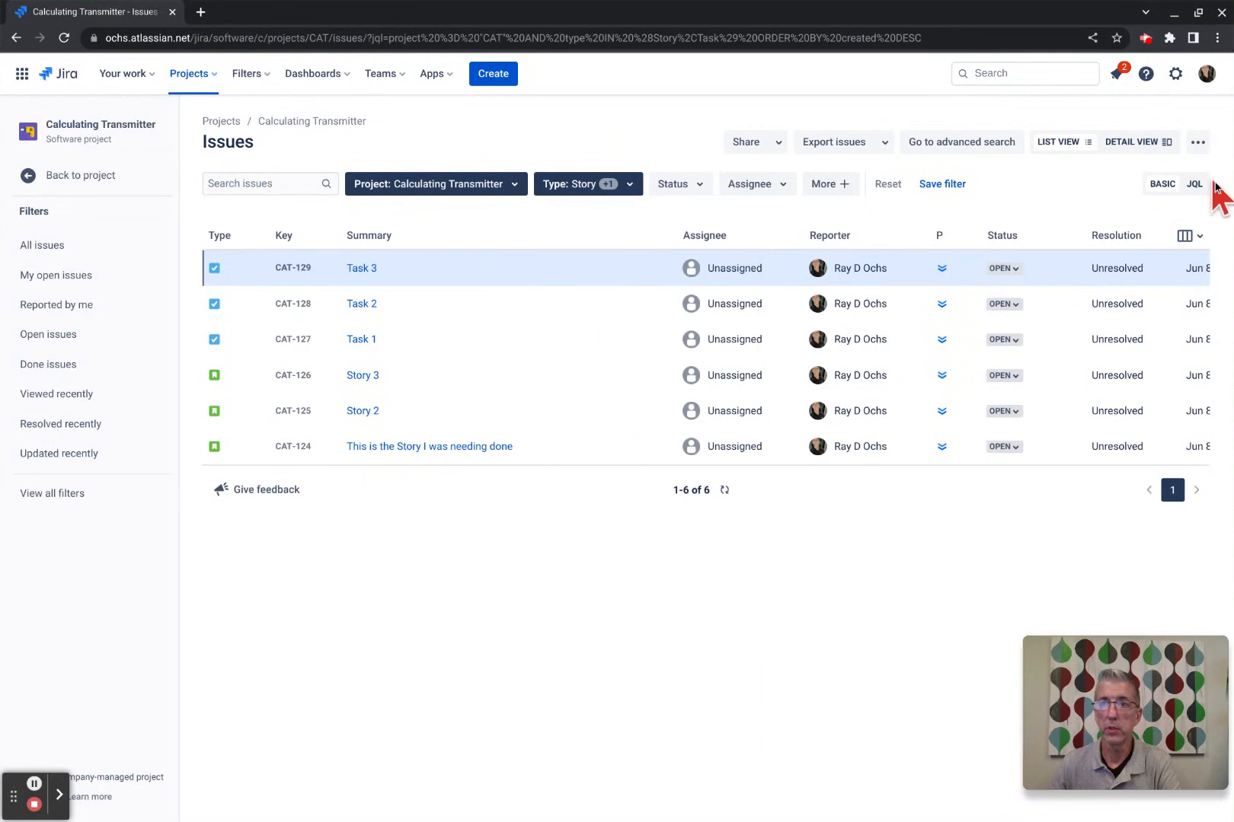
{"action": "left_click", "coordinate": [1185, 190]}
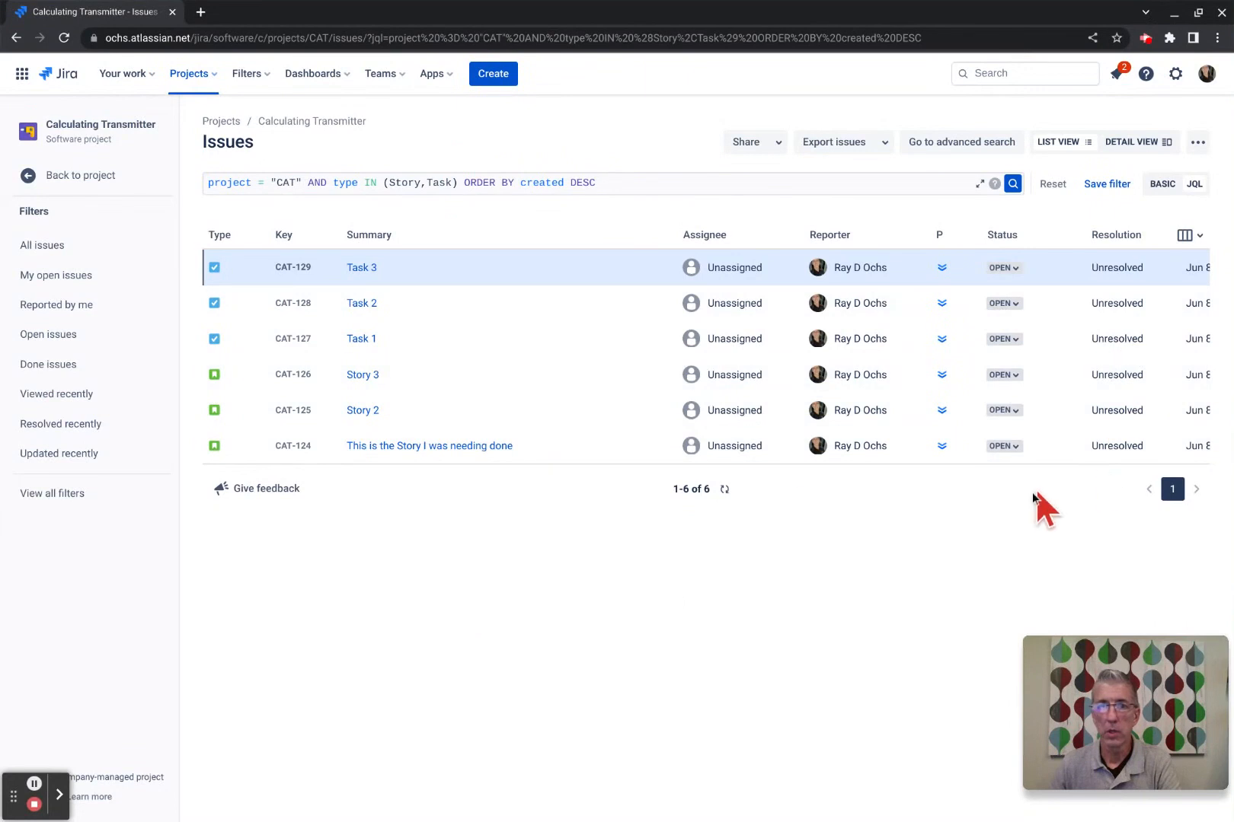
{"action": "left_click", "coordinate": [370, 262]}
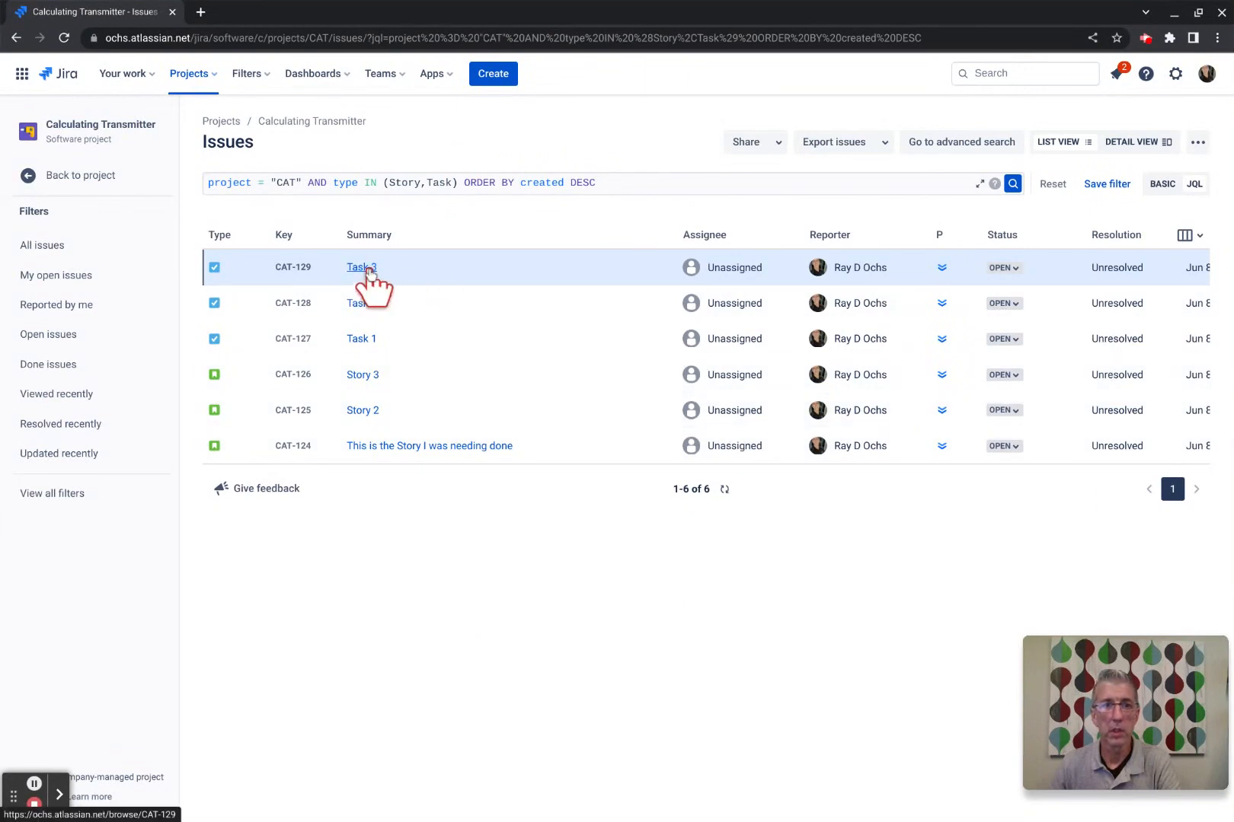
{"action": "left_click", "coordinate": [364, 268]}
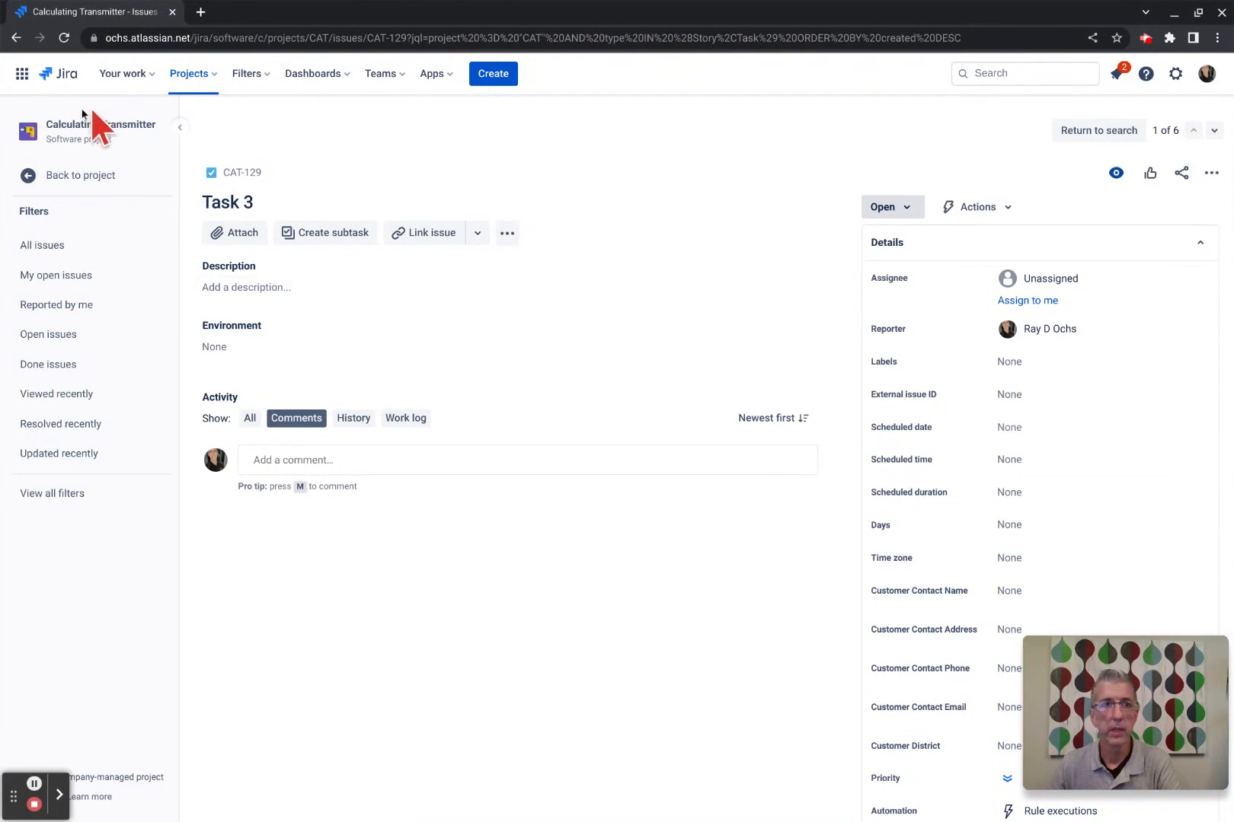
{"action": "left_click", "coordinate": [15, 38]}
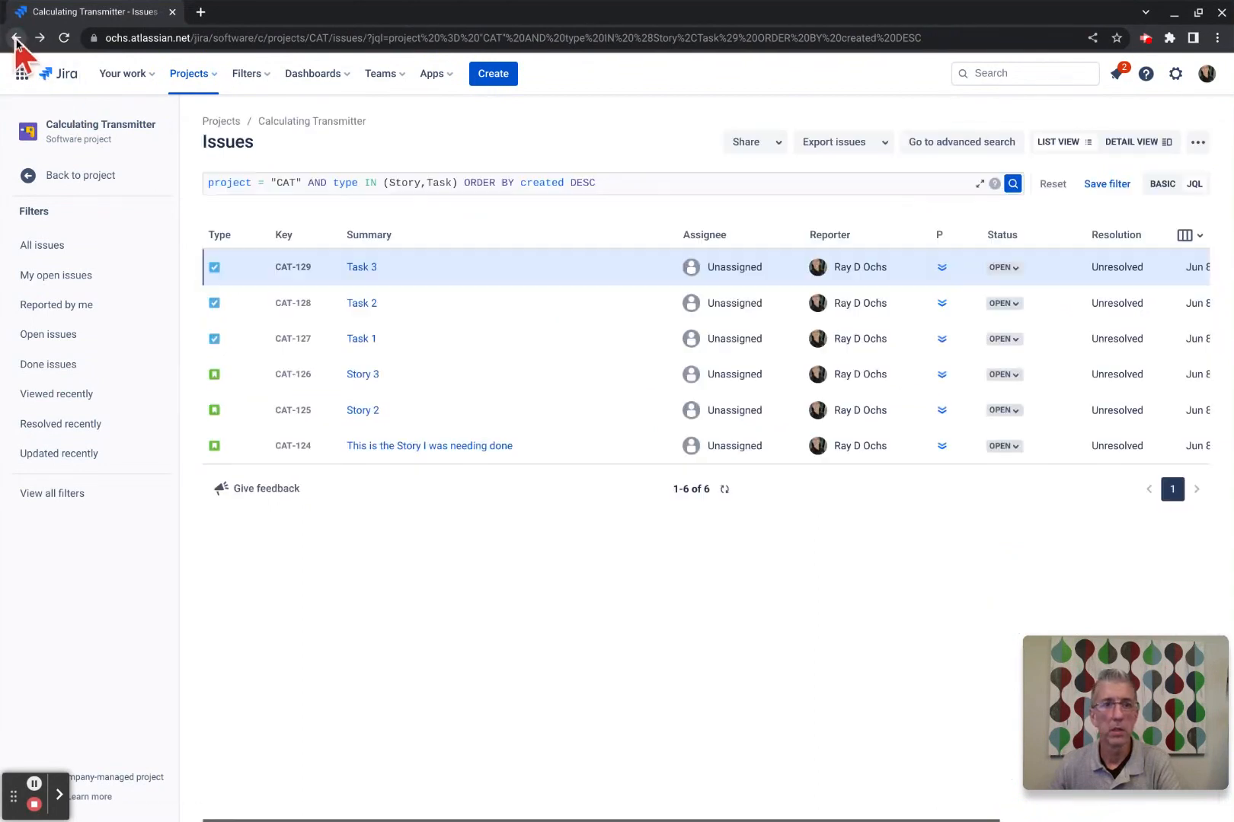
{"action": "left_click", "coordinate": [331, 183]}
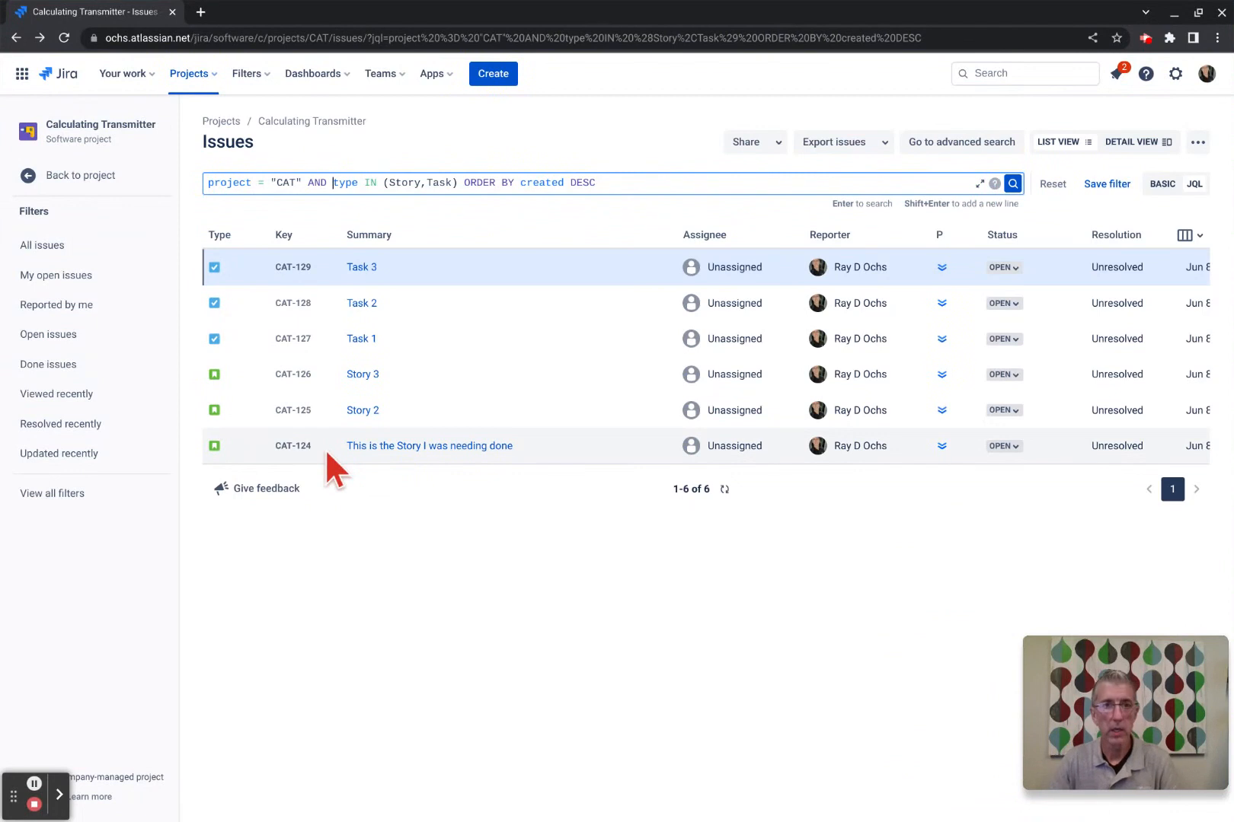
Insert 'createdDate > startOfDay() and' before type IN (Story,Task) in the JQL query.
{"action": "type", "text": "cre"}
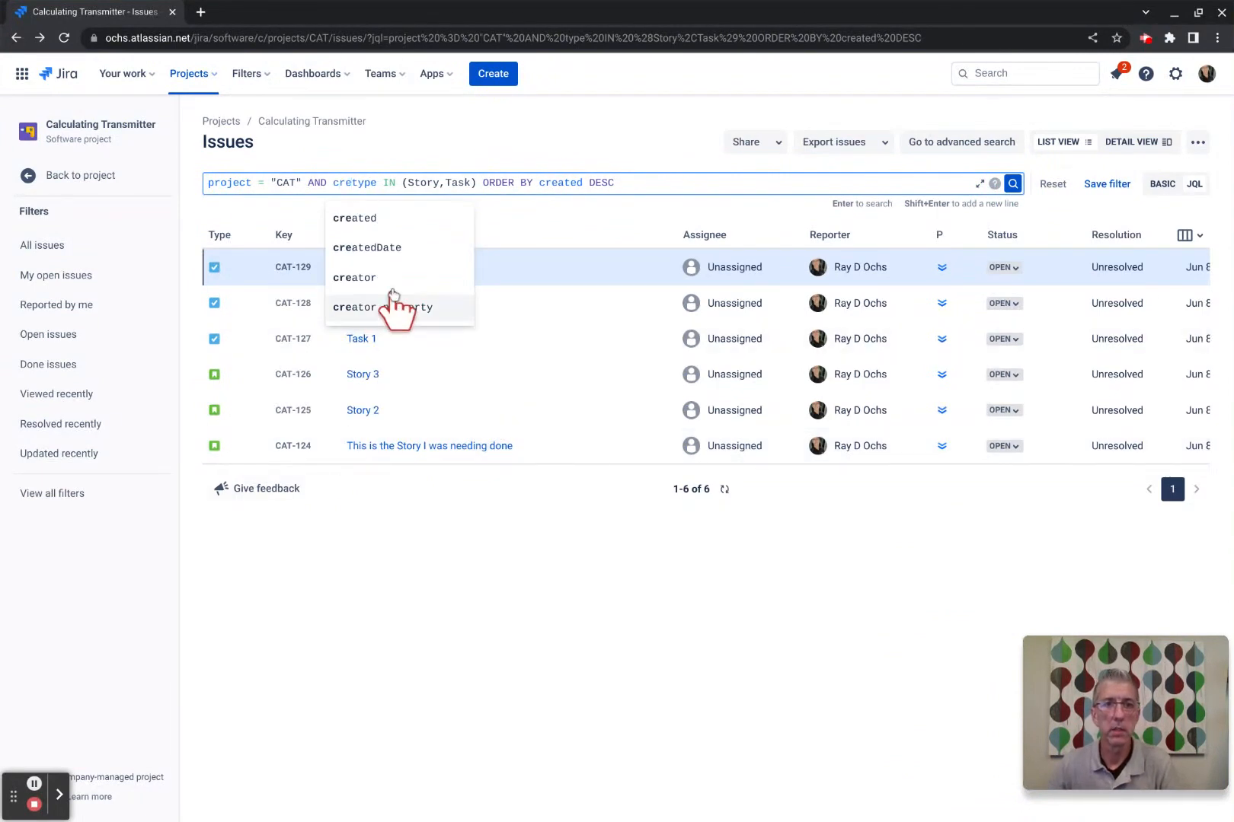
{"action": "left_click", "coordinate": [381, 248]}
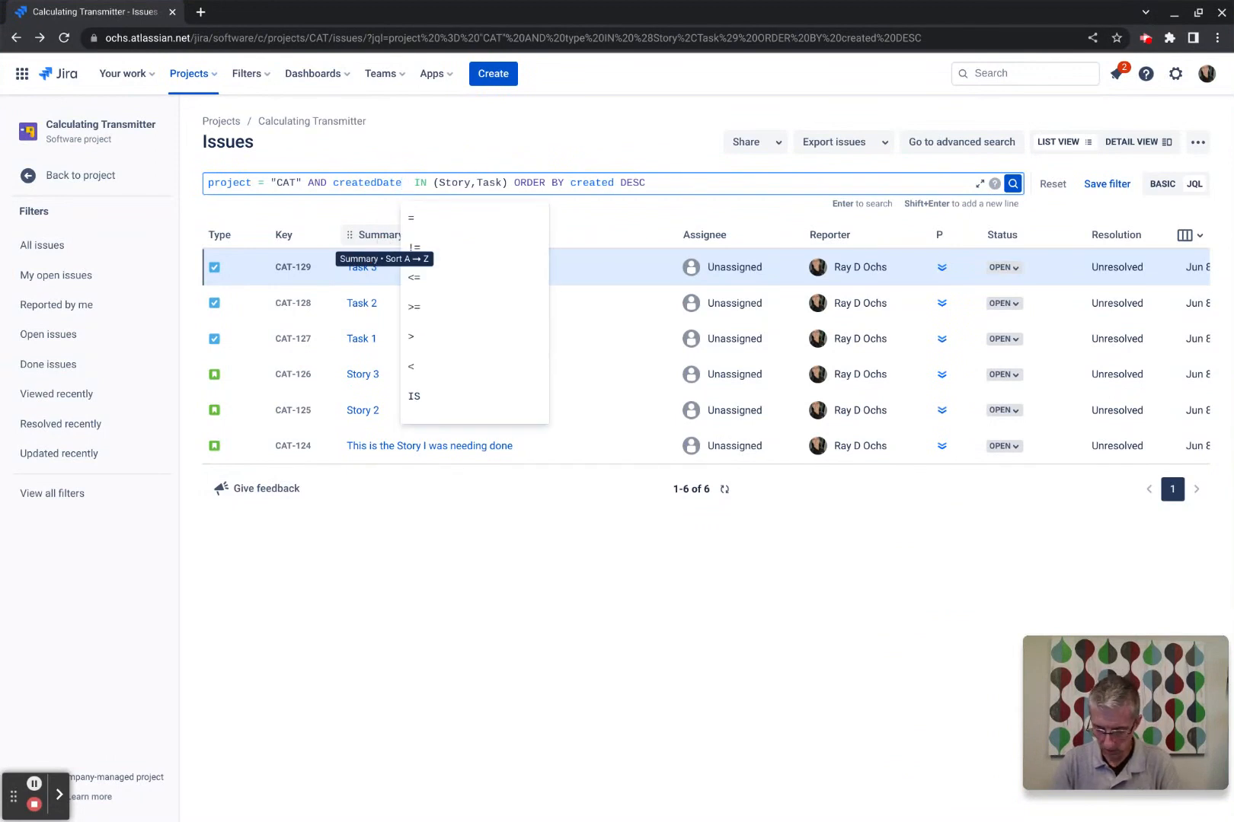
{"action": "type", "text": ">"}
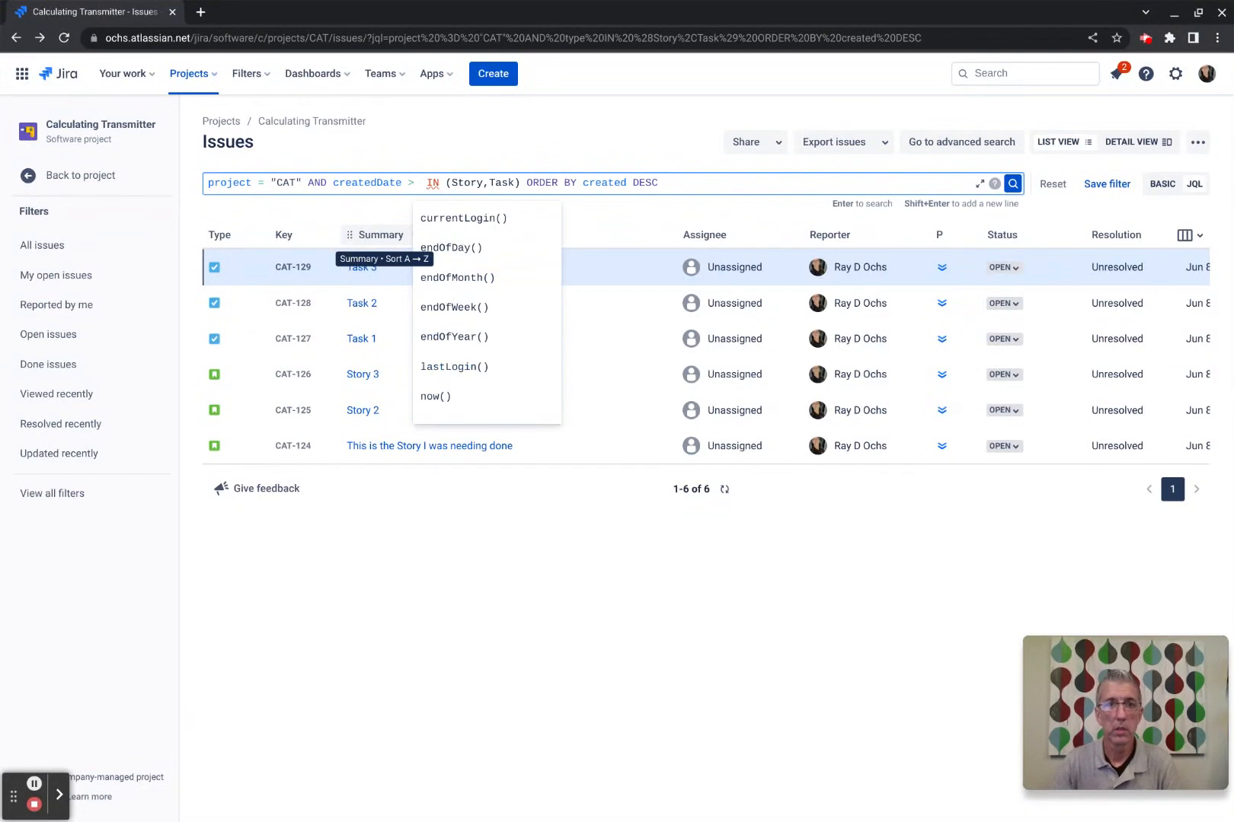
{"action": "type", "text": " s"}
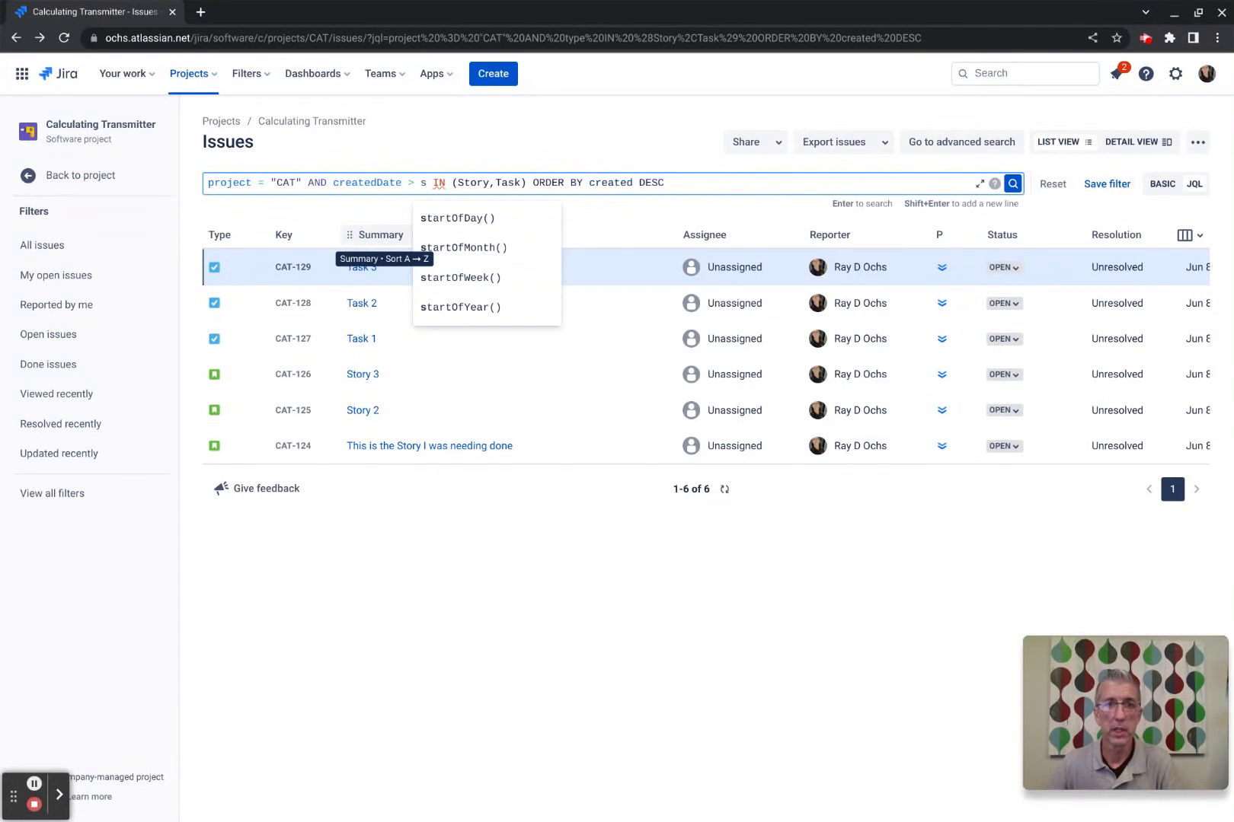
{"action": "left_click", "coordinate": [441, 218]}
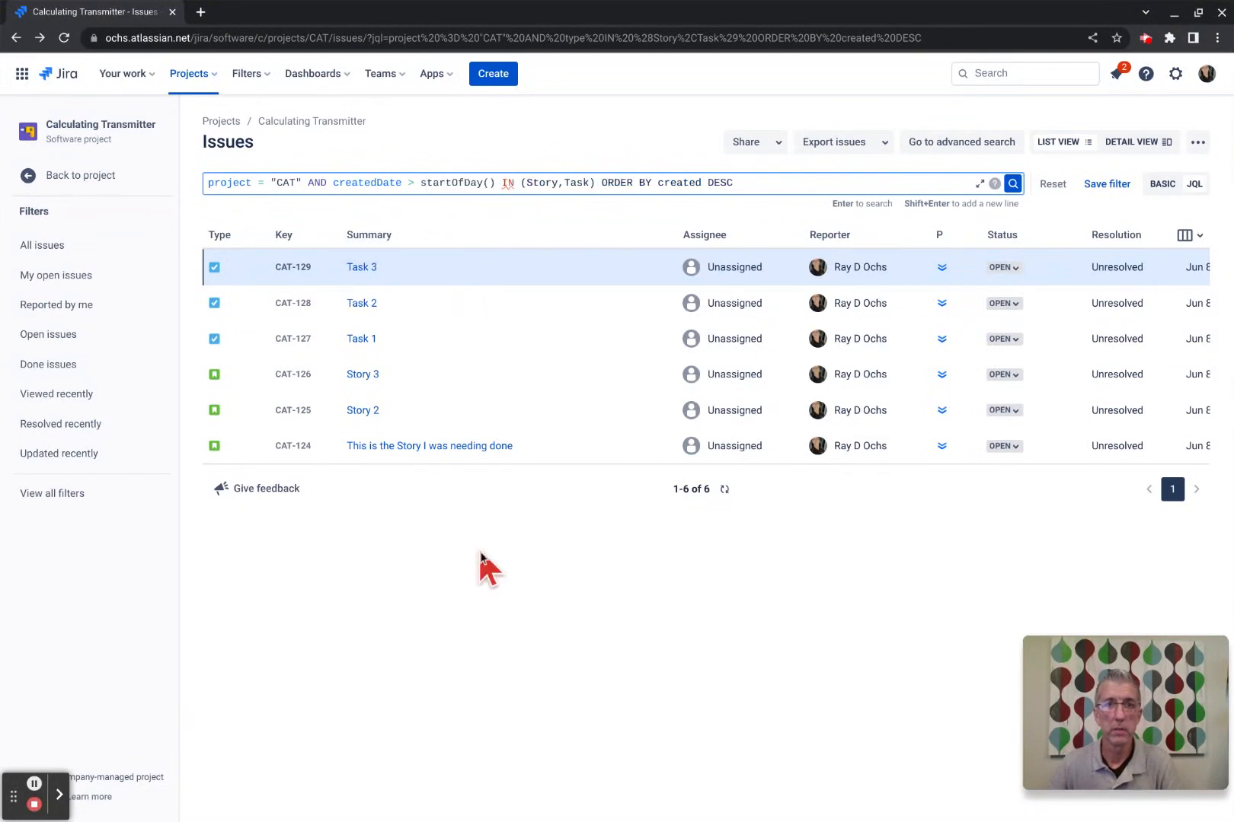
{"action": "type", "text": "and"}
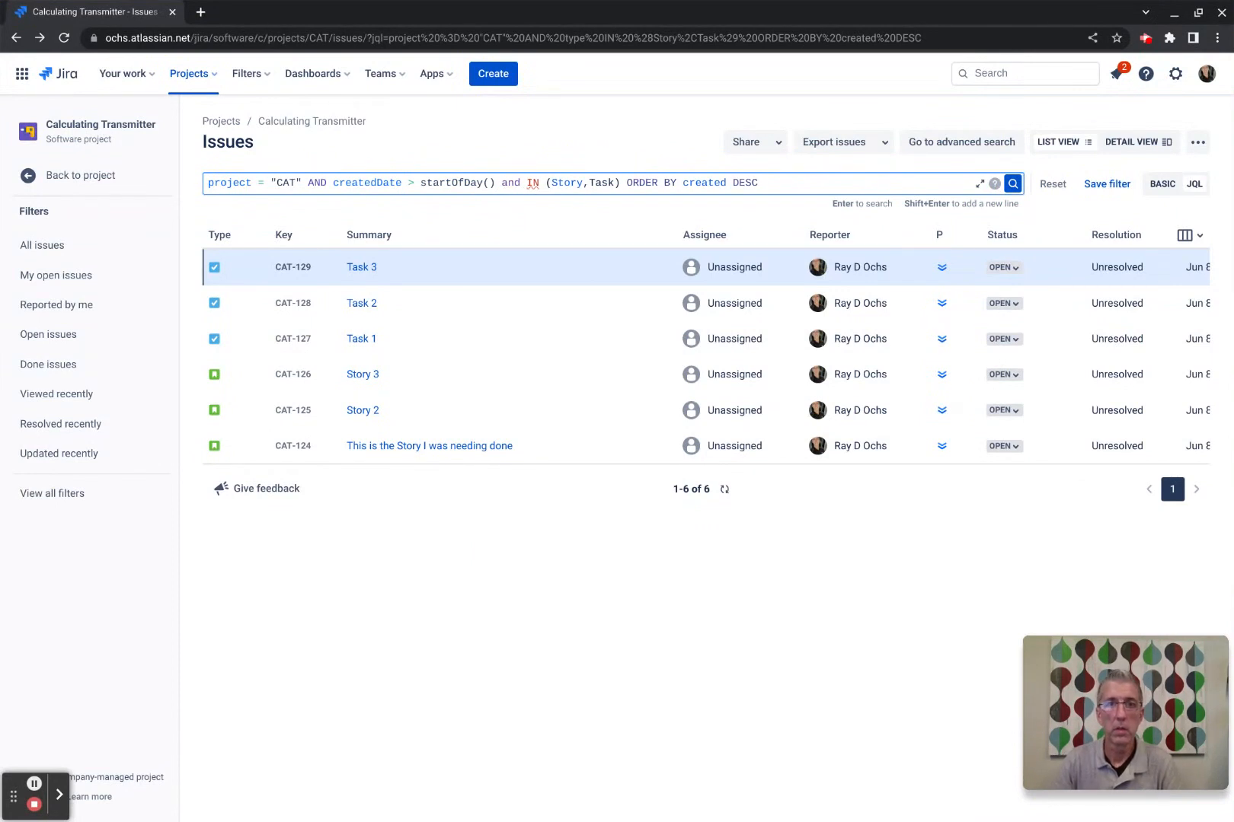
{"action": "type", "text": "type"}
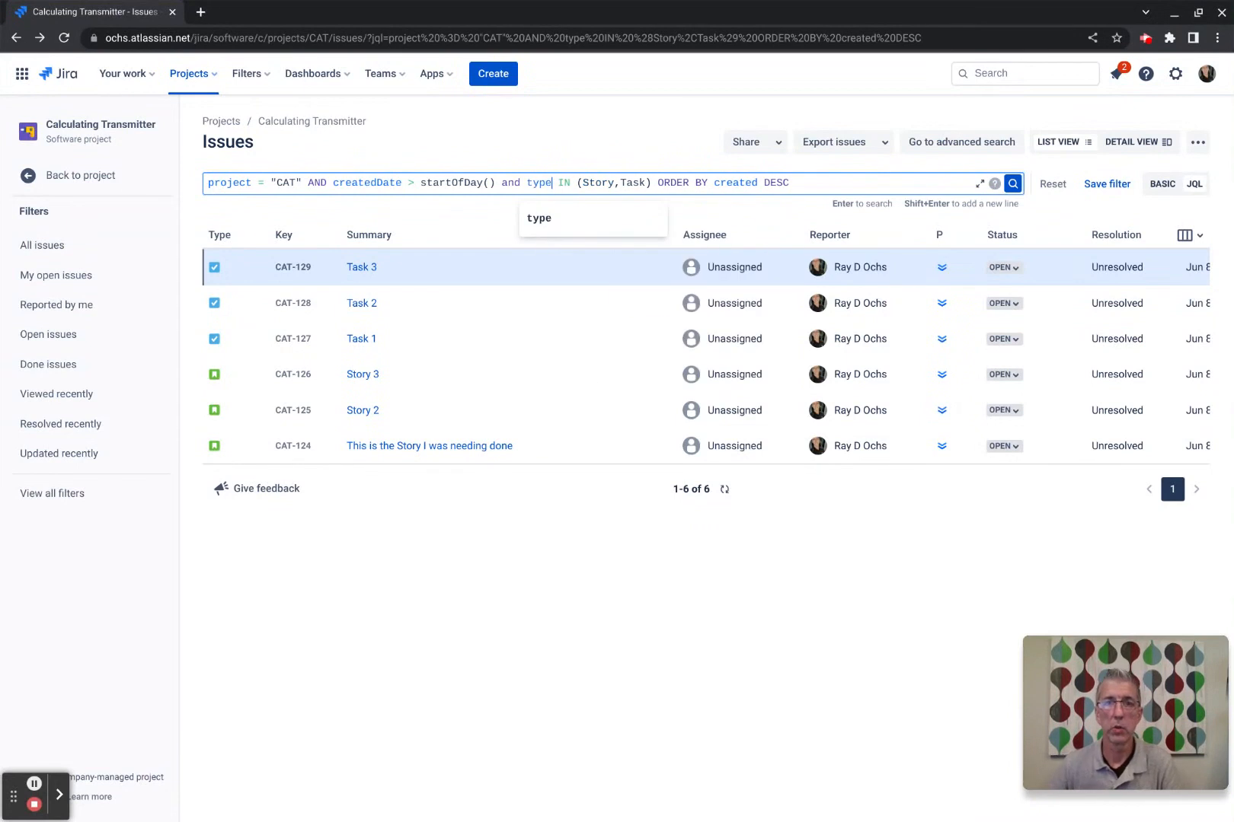
{"action": "left_click", "coordinate": [587, 654]}
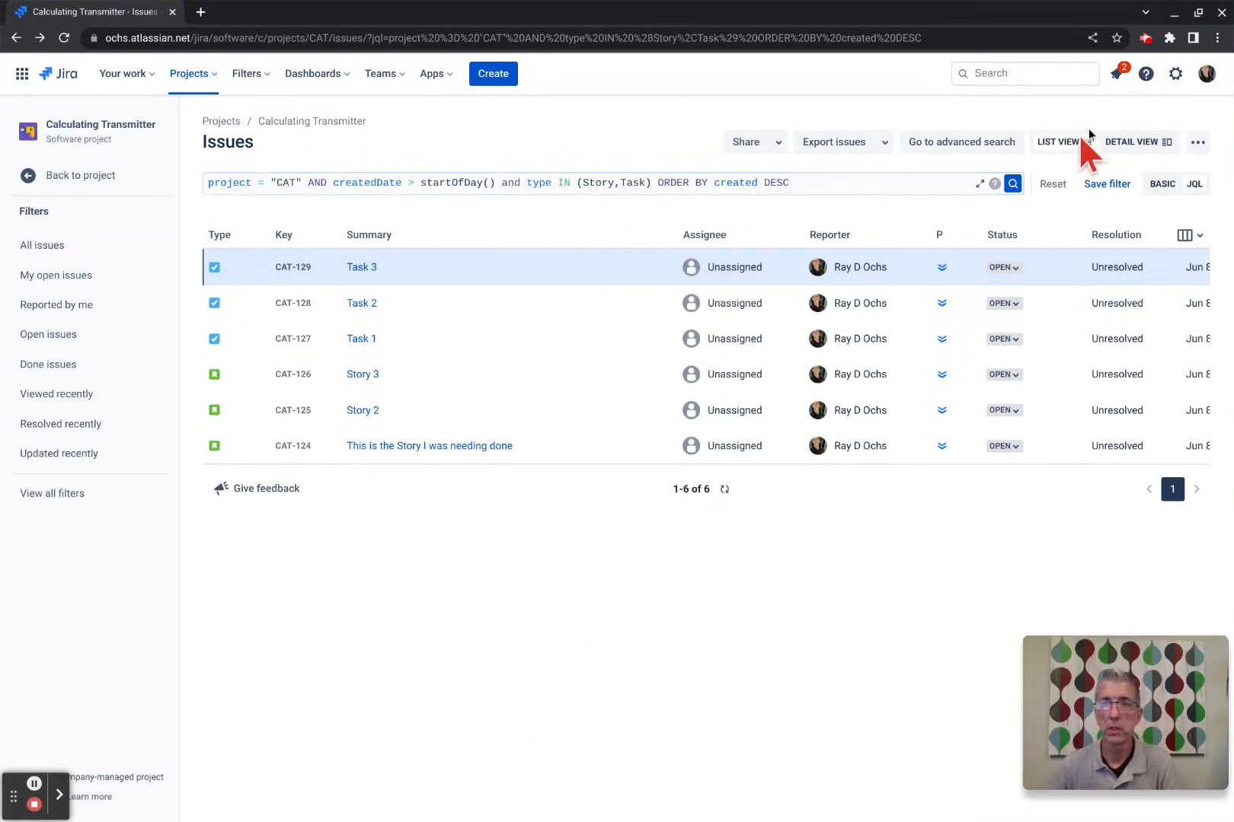
Run the createdDate > startOfDay() query, then reset it and return to basic filters.
{"action": "left_click", "coordinate": [1012, 184]}
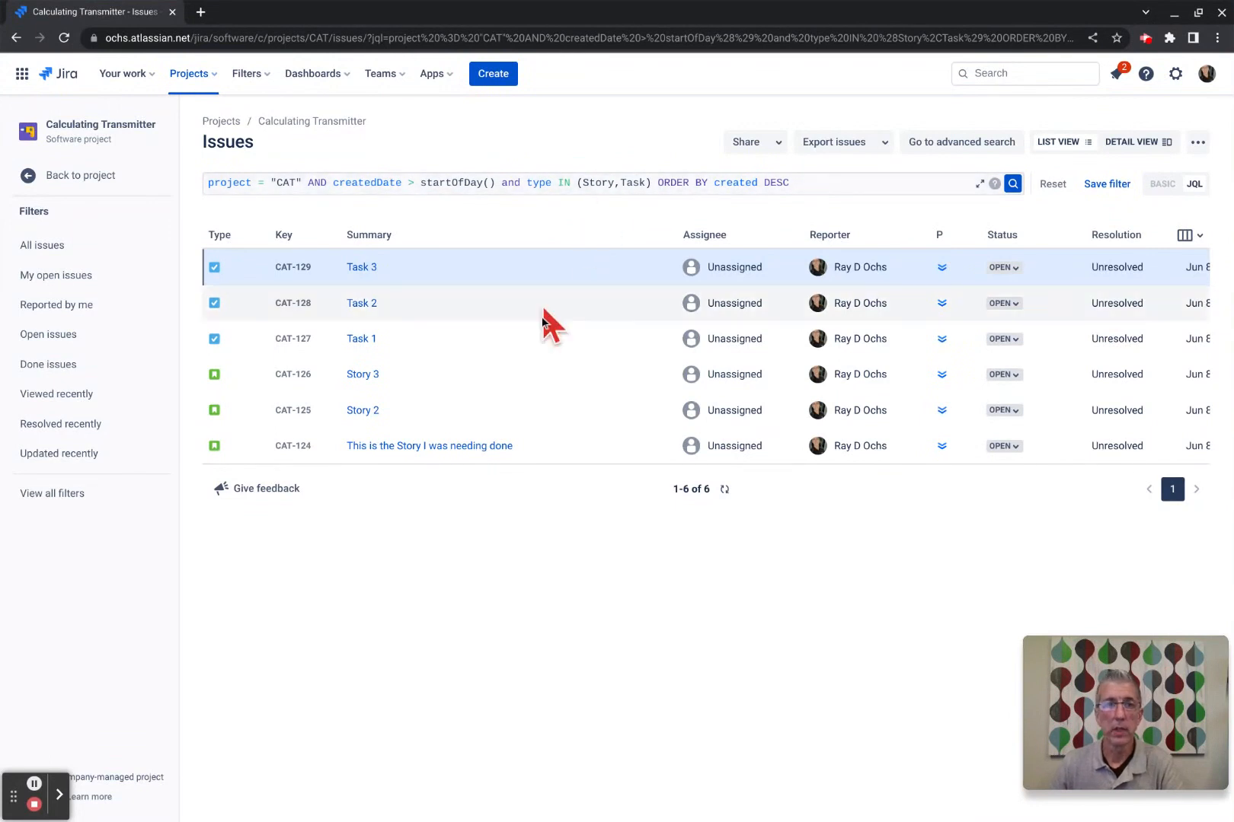
{"action": "left_click", "coordinate": [1043, 186]}
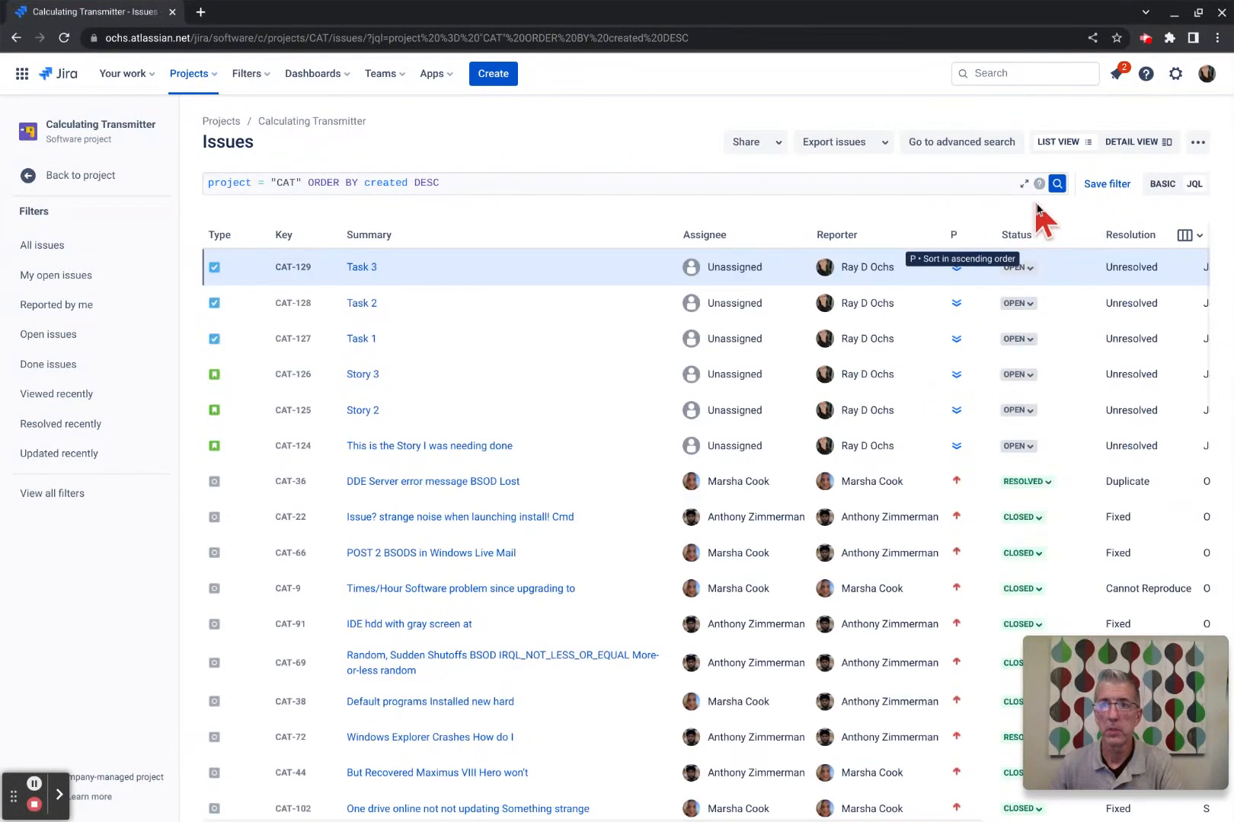
{"action": "left_click", "coordinate": [1161, 184]}
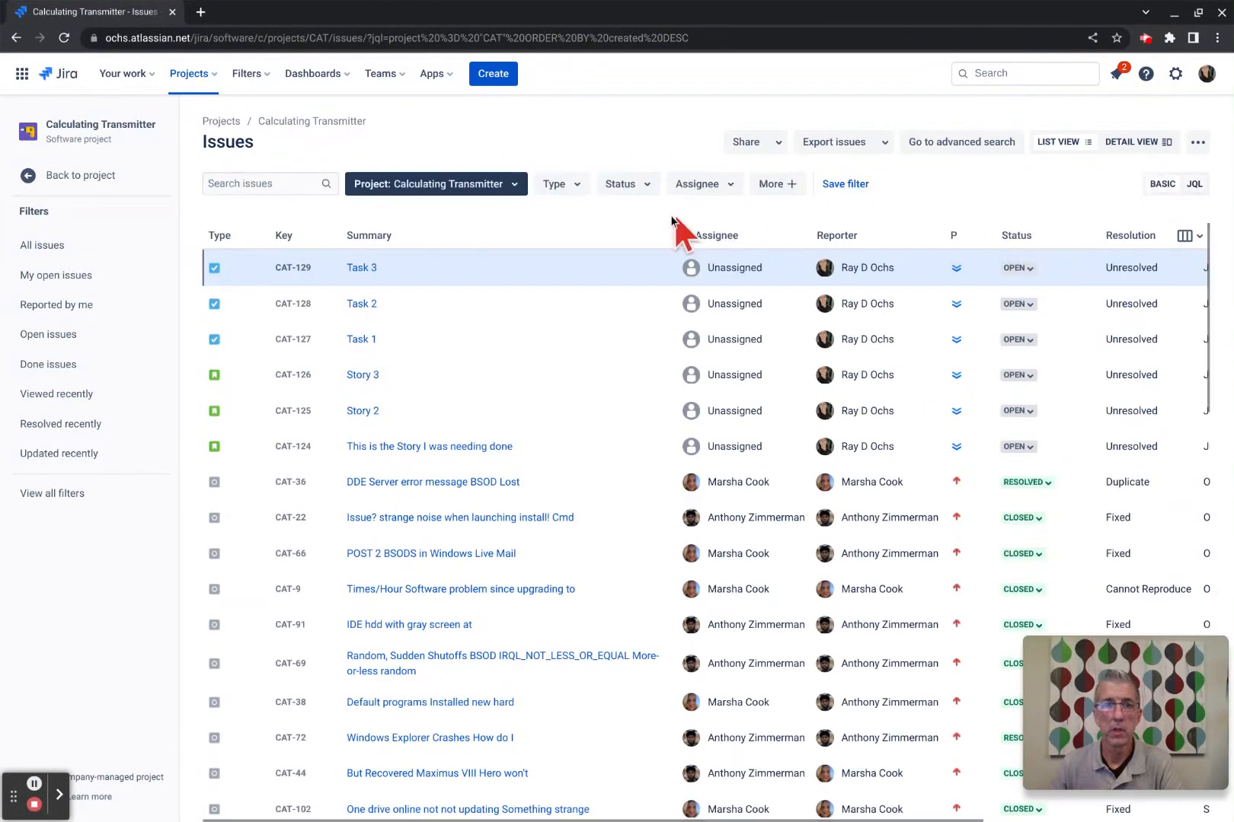
Expand the Type filter to its full list of issue types, including Ask a question.
{"action": "left_click", "coordinate": [572, 186]}
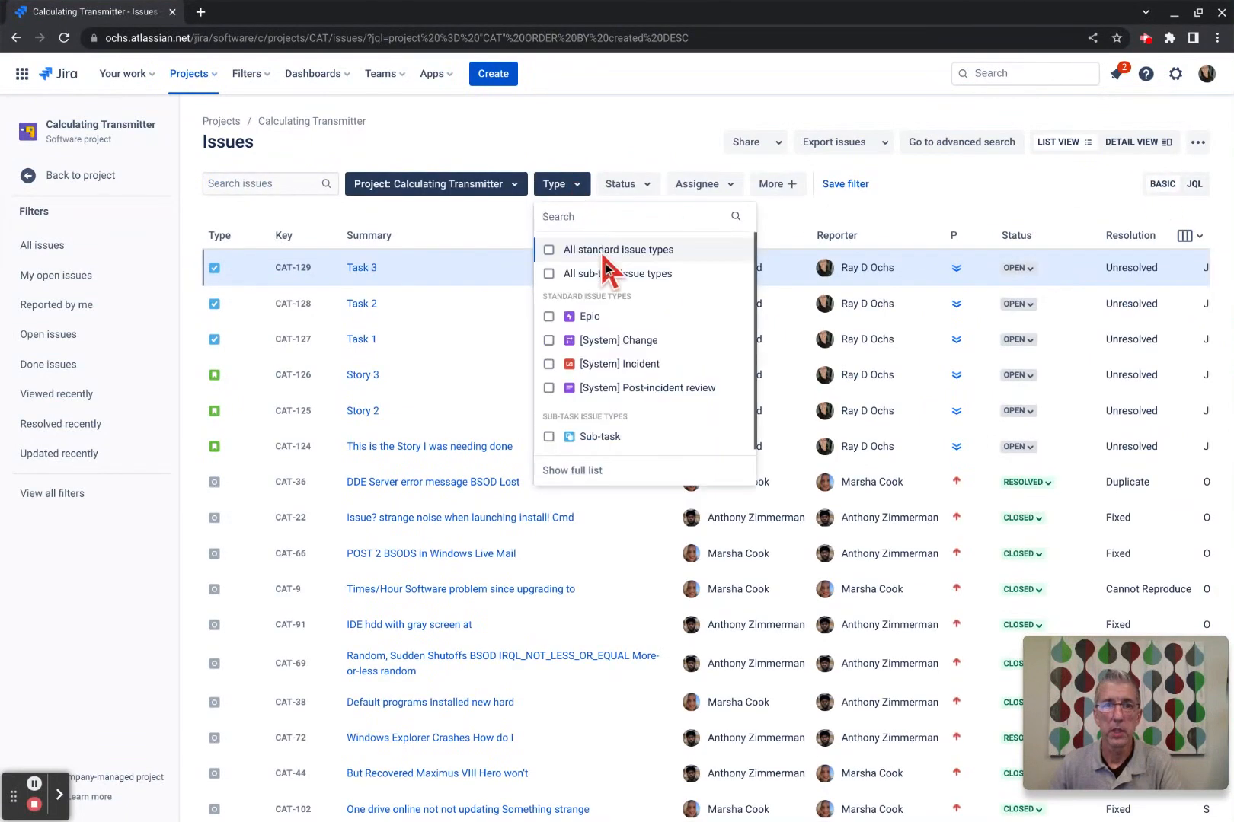
{"action": "scroll", "coordinate": [682, 370], "scroll_direction": "down", "scroll_amount": 1}
{"action": "left_click", "coordinate": [593, 472]}
{"action": "scroll", "coordinate": [689, 368], "scroll_direction": "down", "scroll_amount": 1}
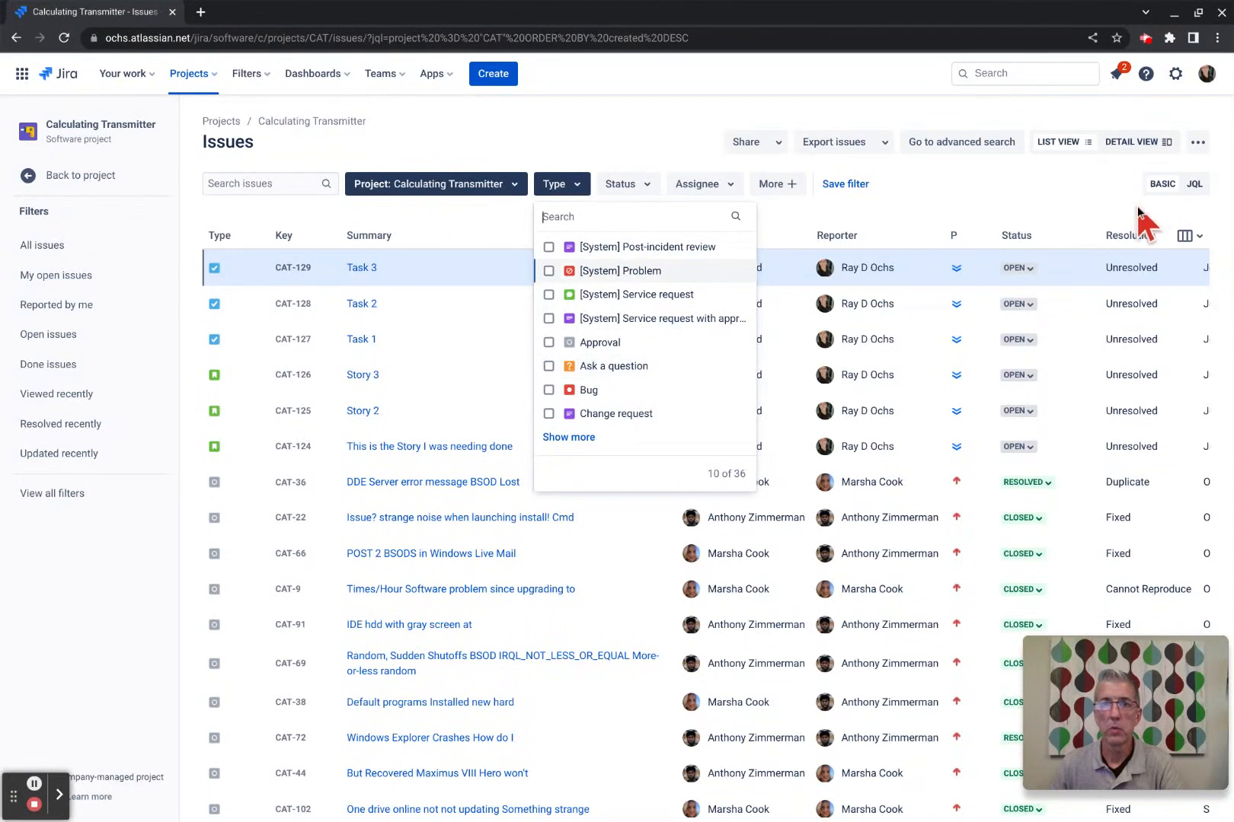
Filter CAT issues with JQL 'and type = "ask a question"' (no results), then start a new issue.
{"action": "left_click", "coordinate": [1193, 185]}
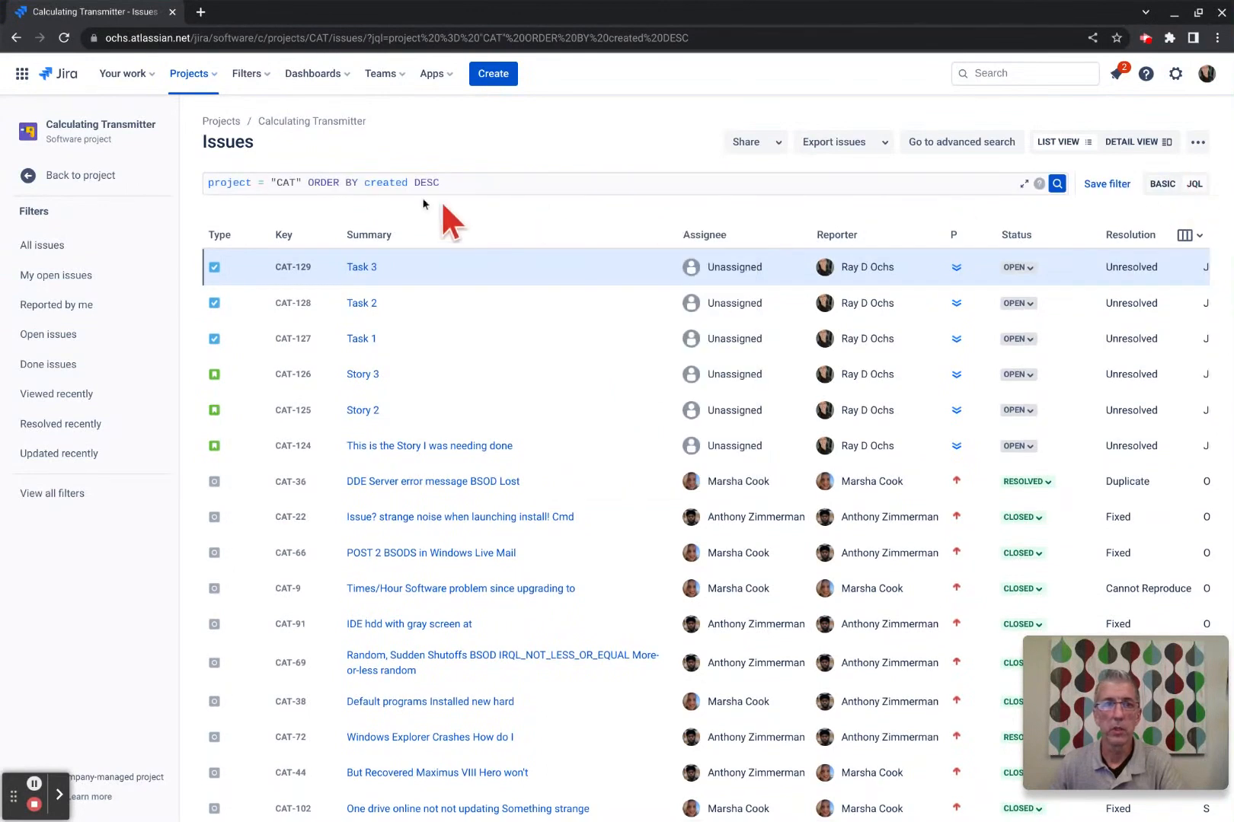
{"action": "left_click", "coordinate": [312, 186]}
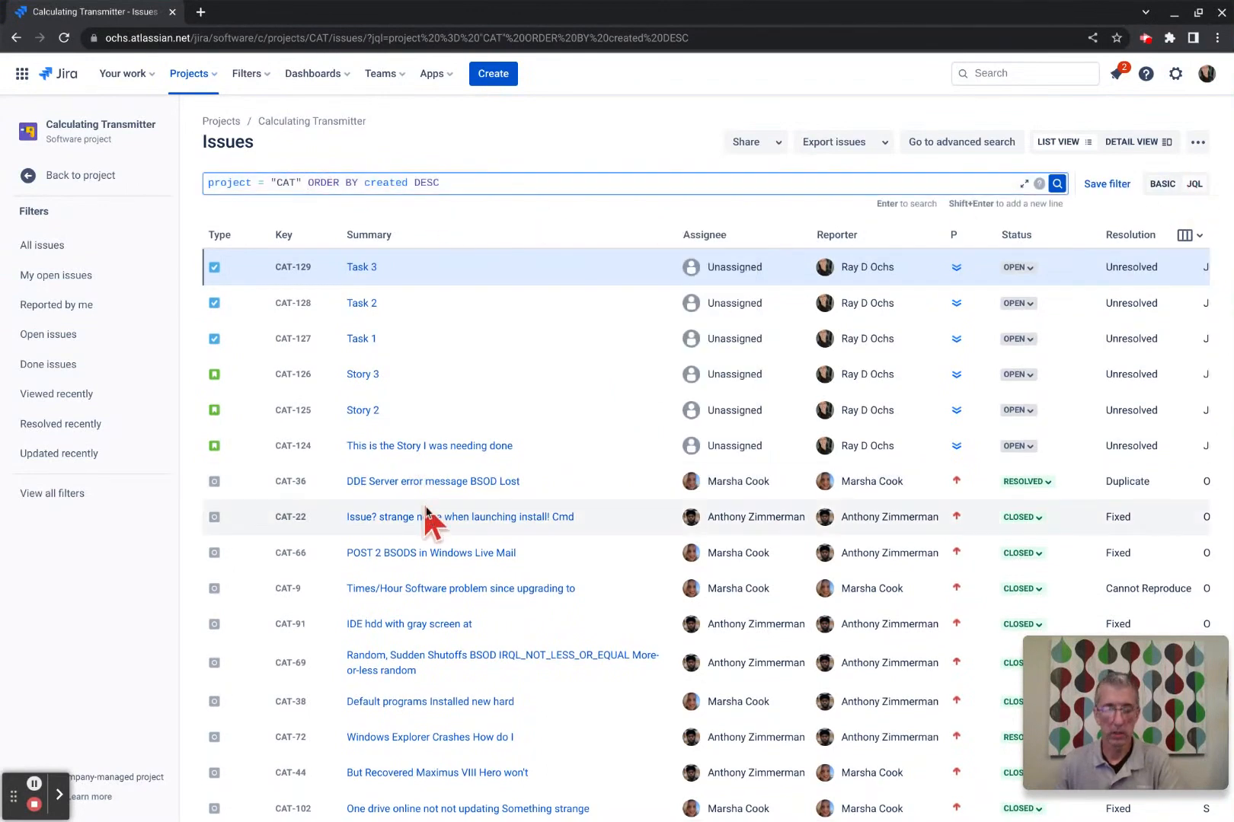
{"action": "type", "text": "and "}
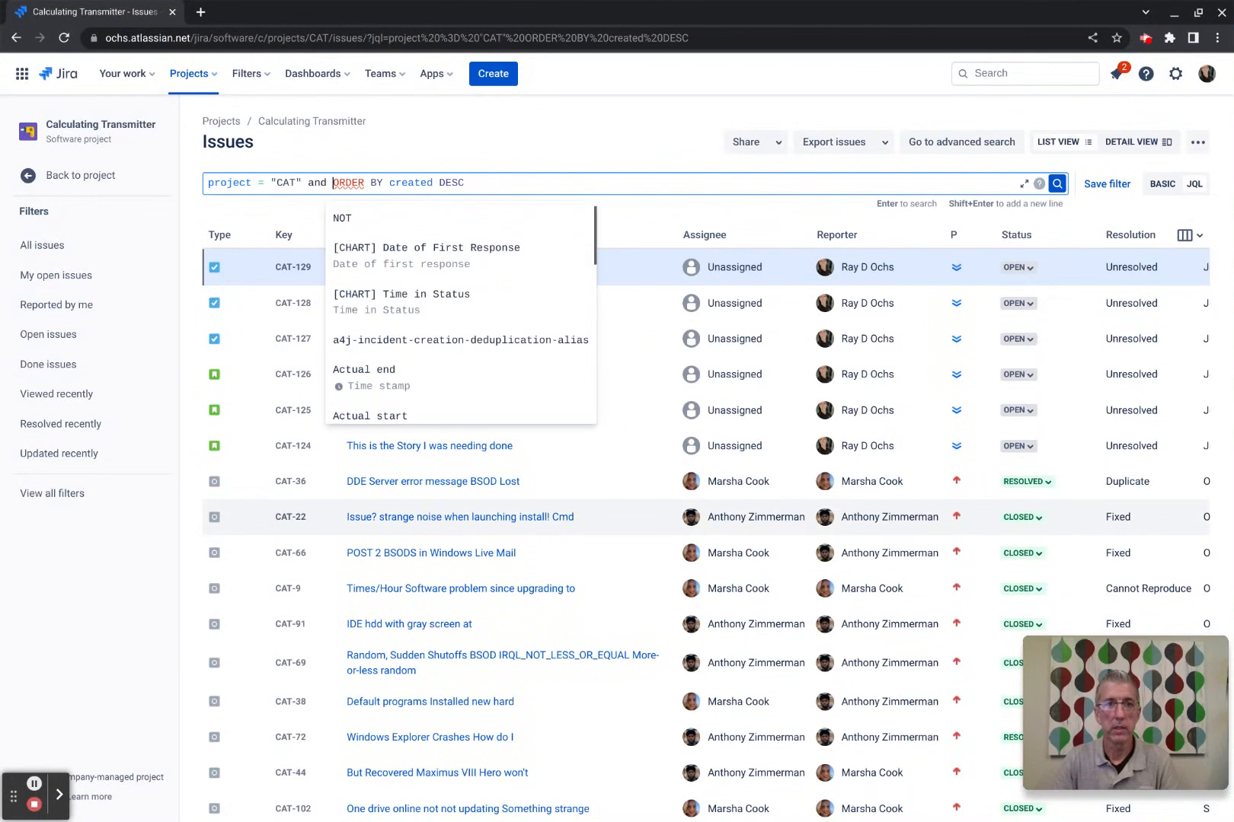
{"action": "type", "text": "type"}
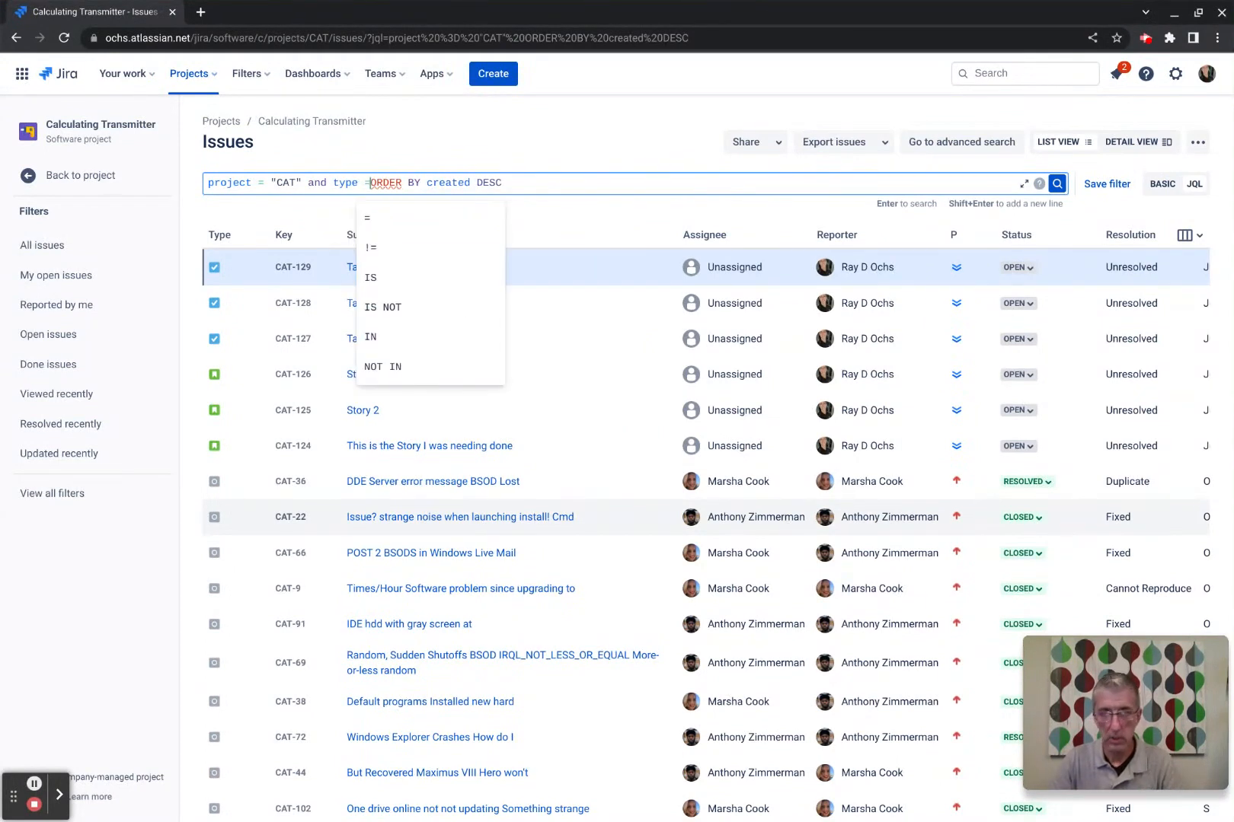
{"action": "type", "text": " ="}
{"action": "type", "text": " \"ask a "}
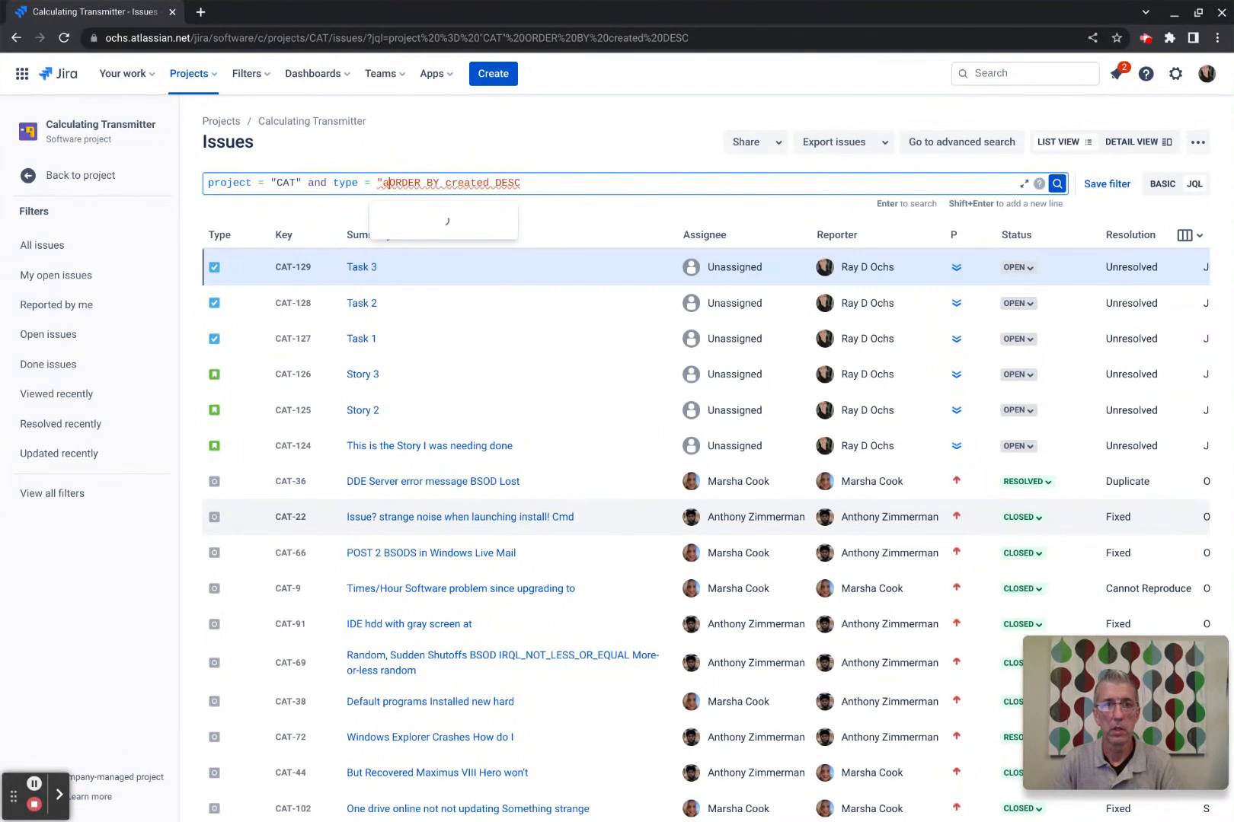
{"action": "type", "text": "question\""}
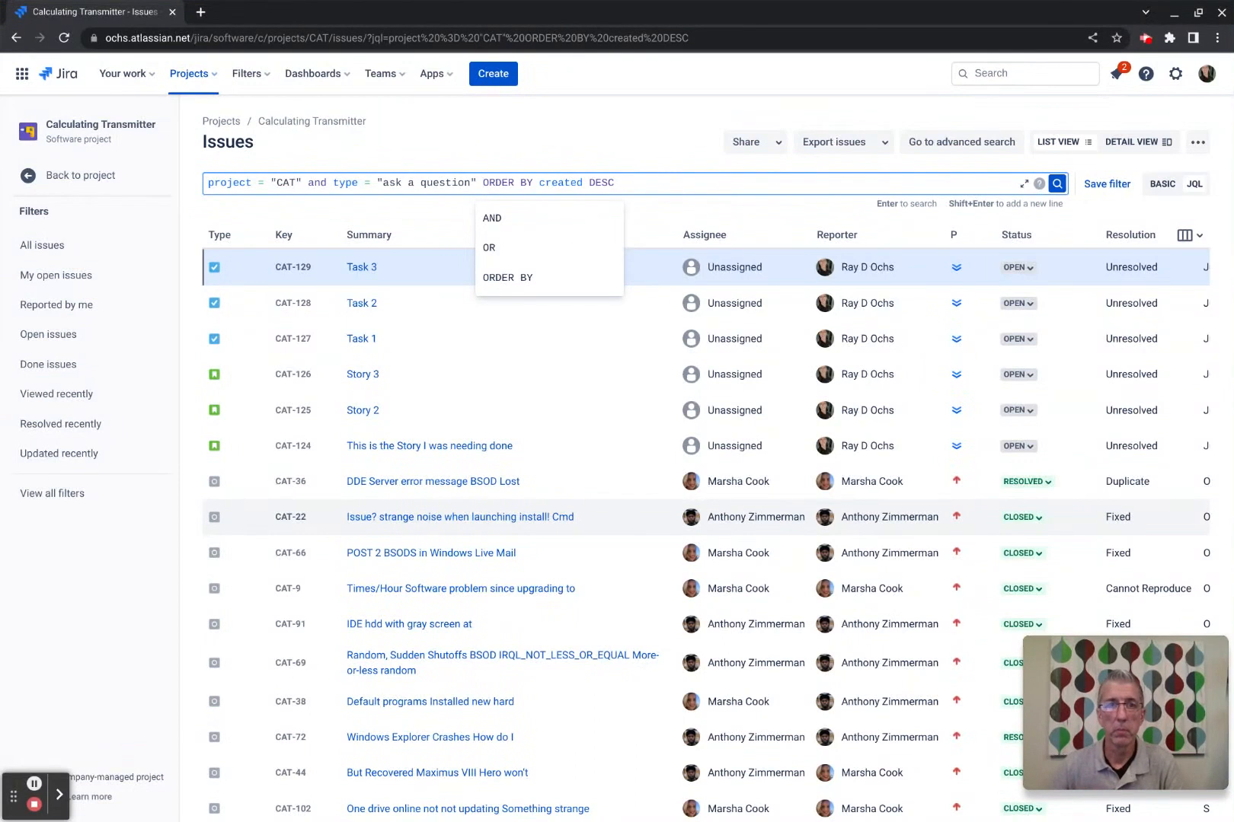
{"action": "left_click", "coordinate": [1056, 183]}
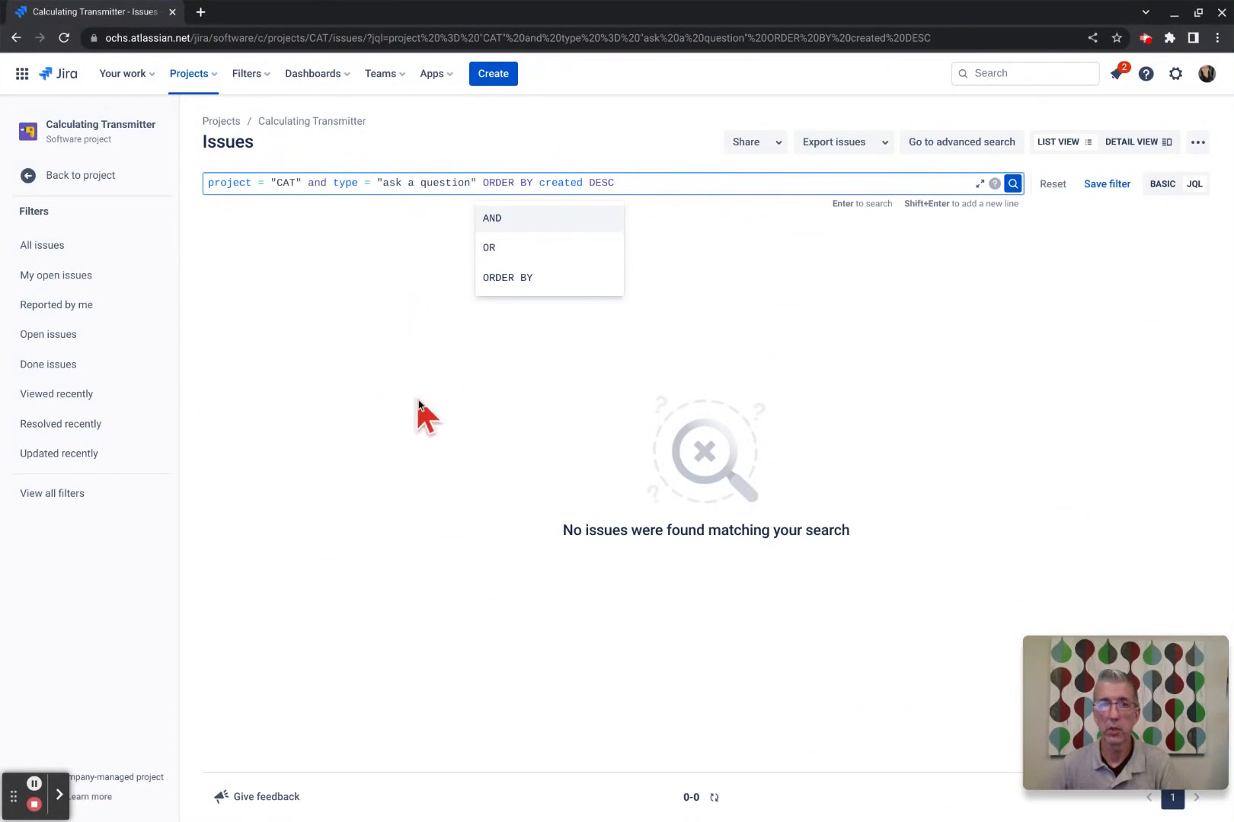
{"action": "left_click", "coordinate": [503, 74]}
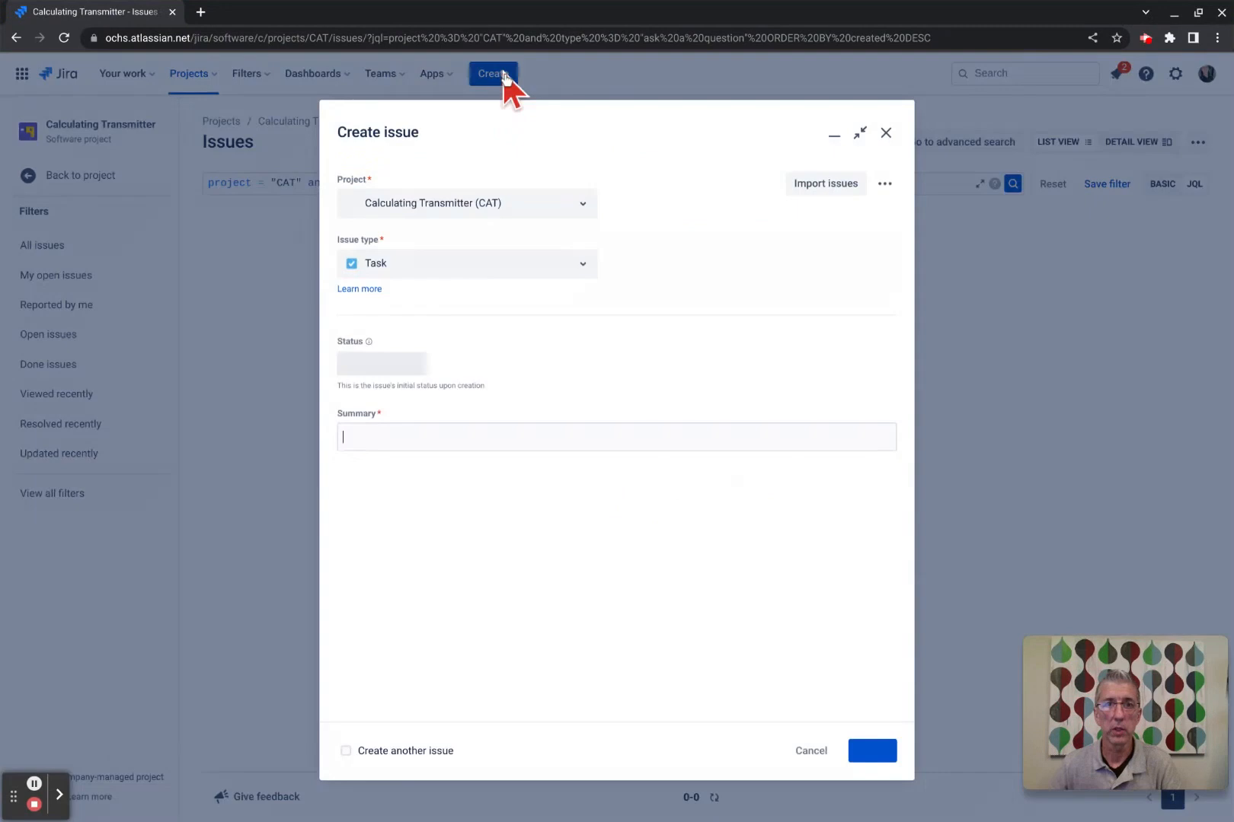
Create an Ask a question issue with summary 'Ask a question', producing CAT-130.
{"action": "left_click", "coordinate": [453, 263]}
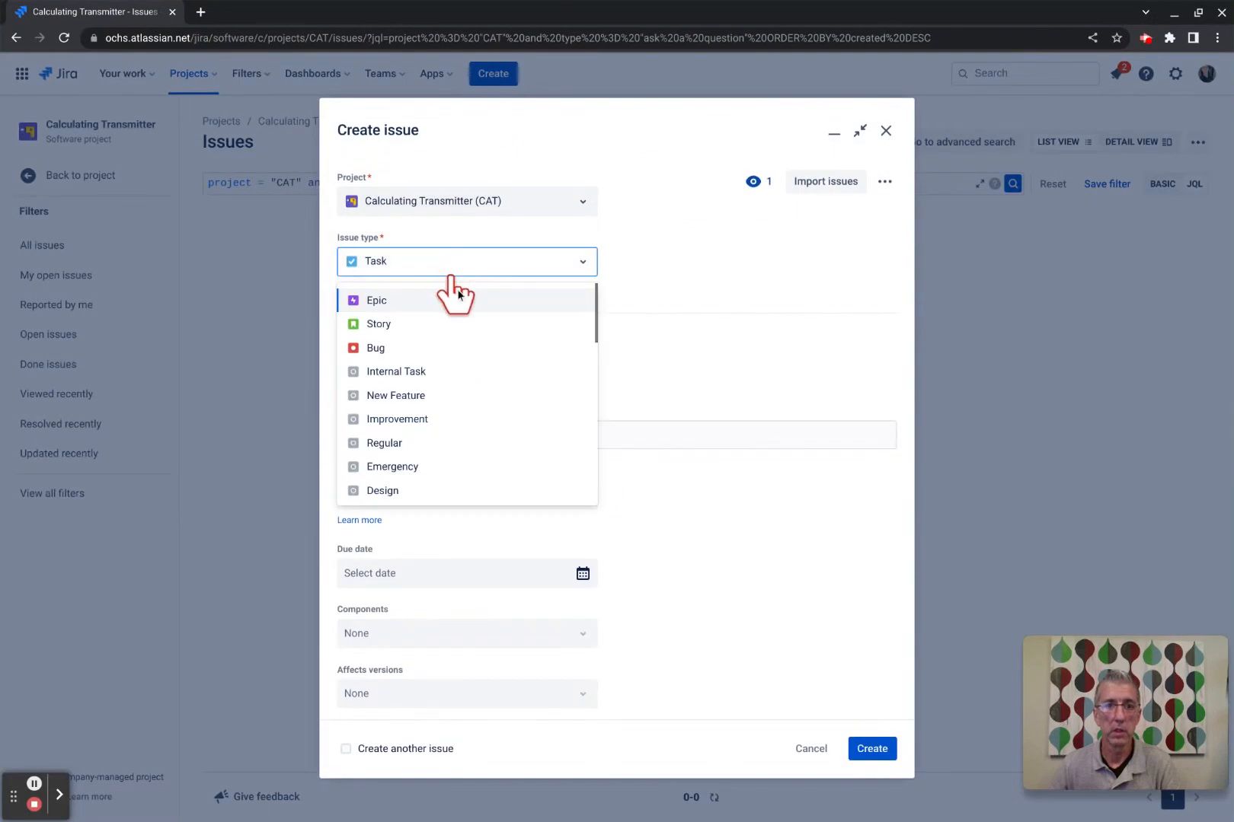
{"action": "scroll", "coordinate": [459, 412], "scroll_direction": "down", "scroll_amount": 5}
{"action": "scroll", "coordinate": [454, 411], "scroll_direction": "down", "scroll_amount": 6}
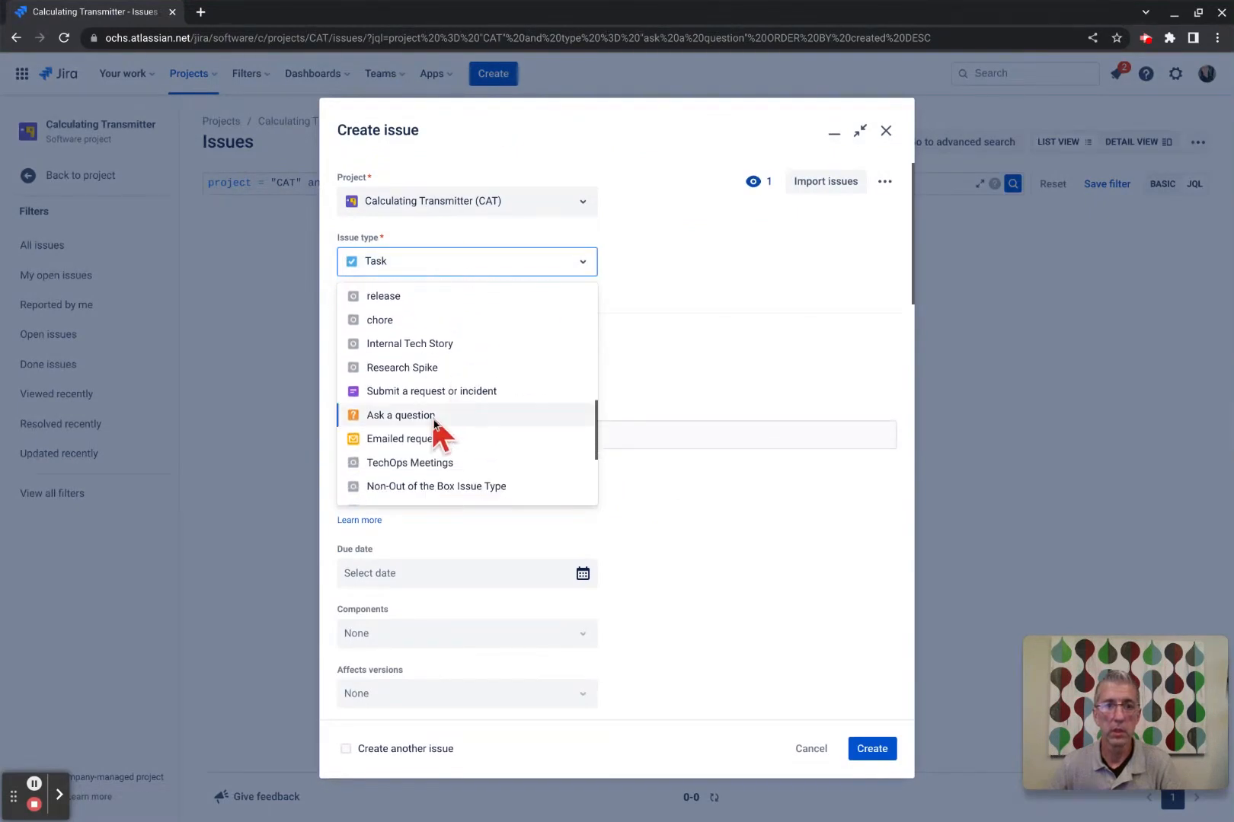
{"action": "left_click", "coordinate": [437, 418]}
{"action": "left_click", "coordinate": [472, 435]}
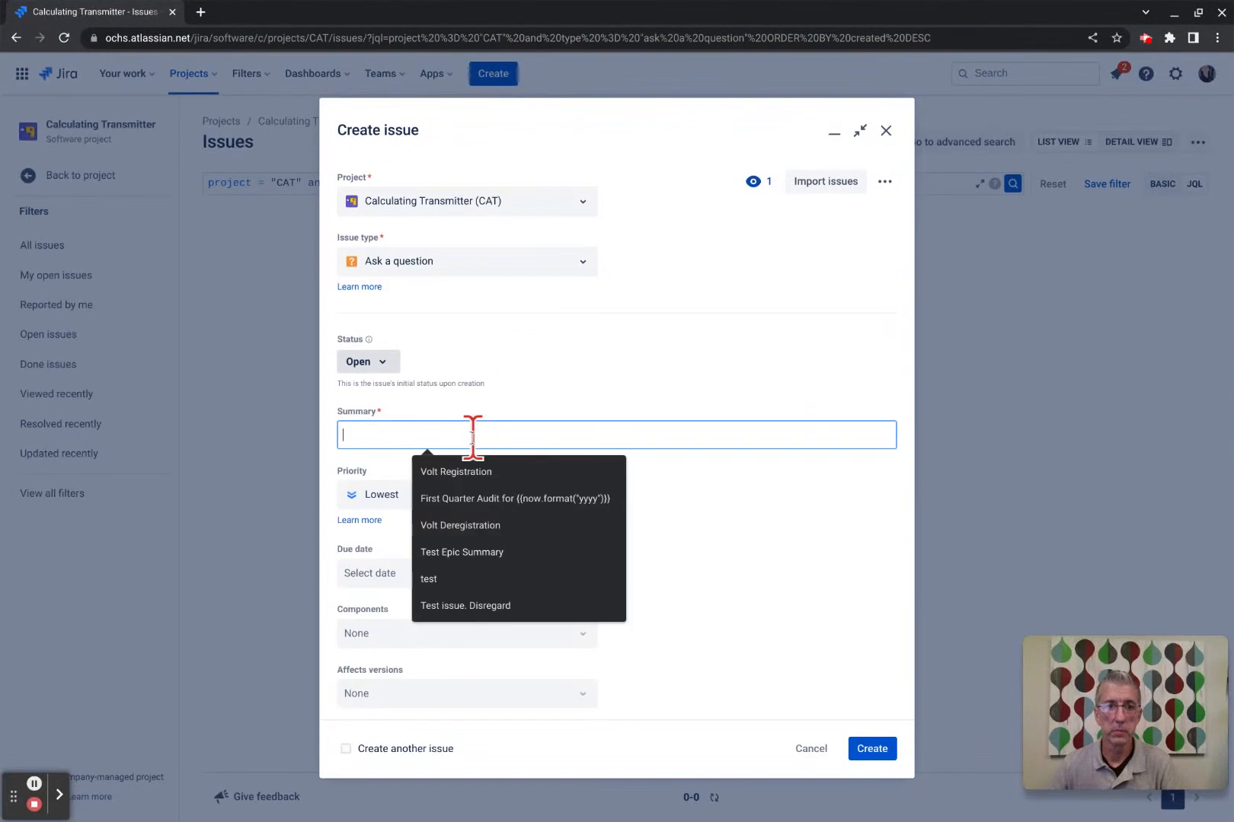
{"action": "type", "text": "Ask a "}
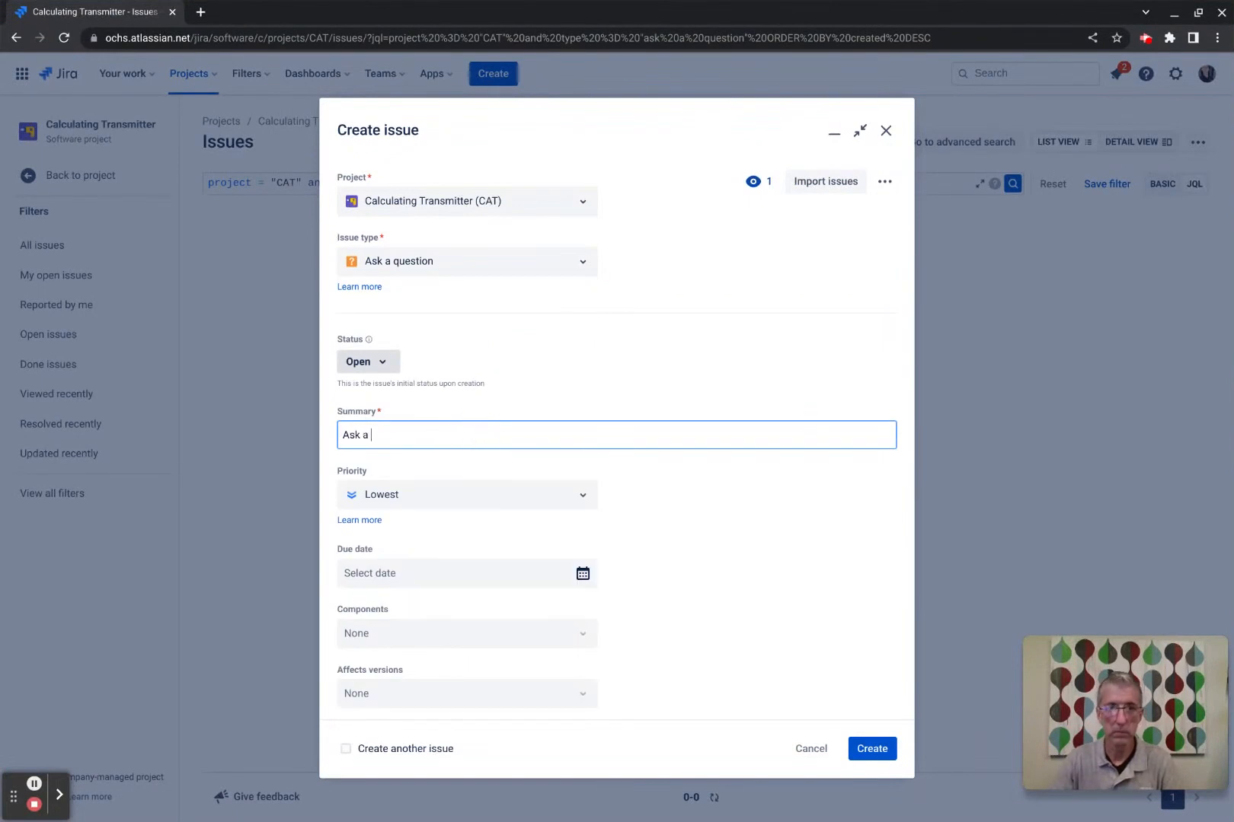
{"action": "type", "text": "question"}
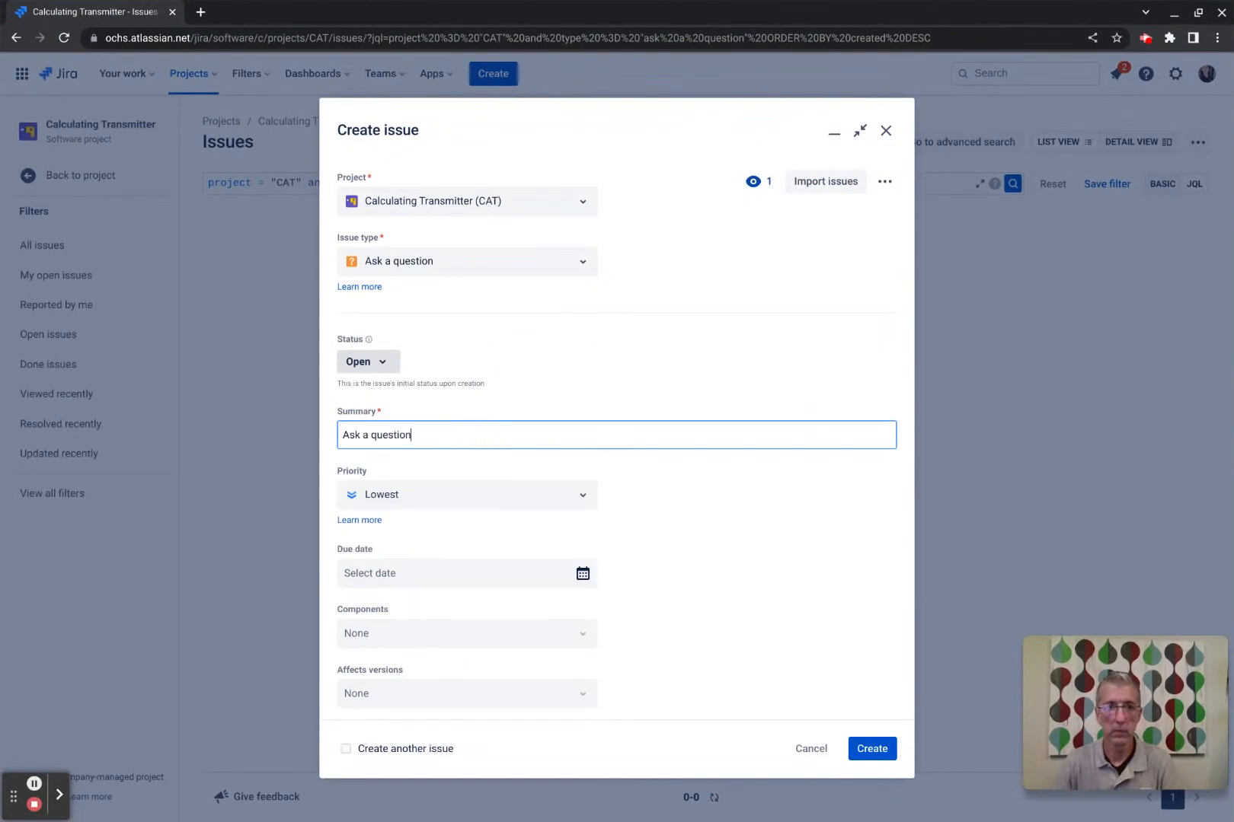
{"action": "left_click", "coordinate": [872, 748]}
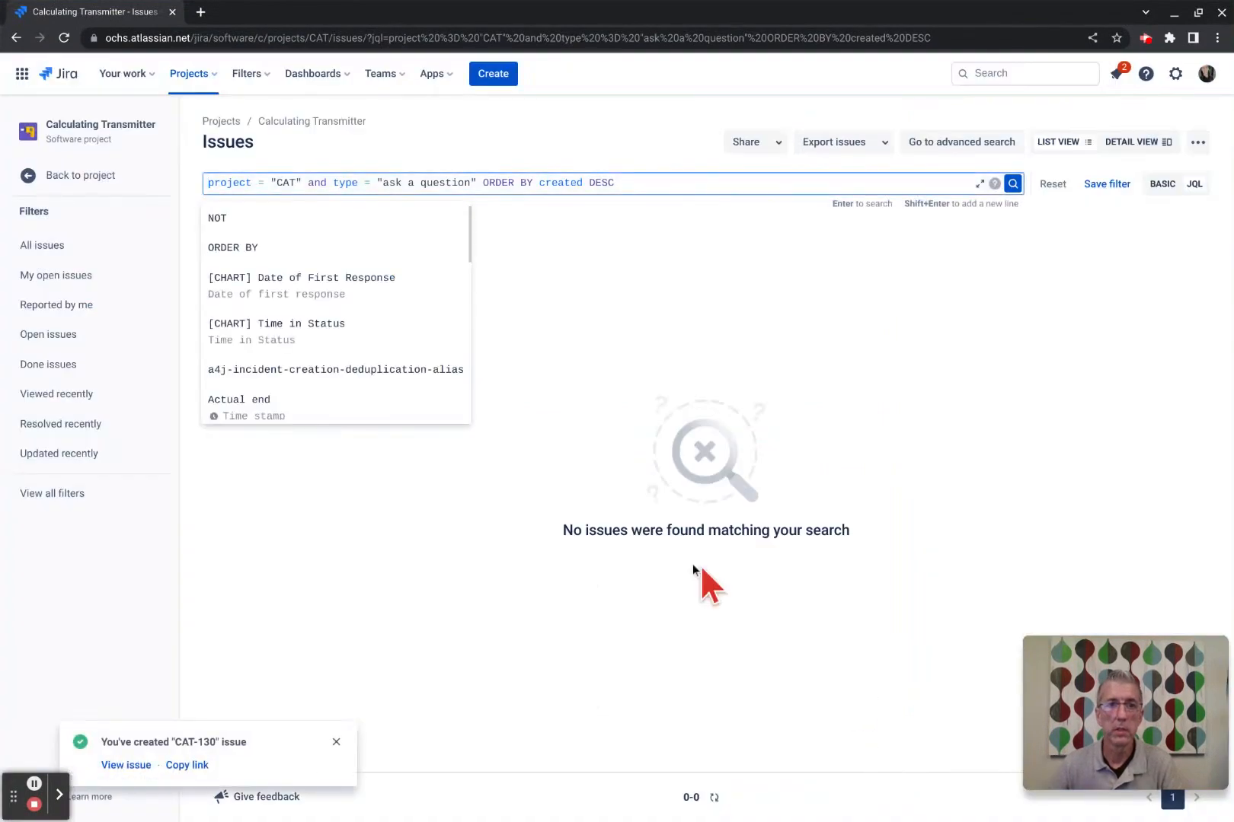
Run the quoted type = "ask a question" query, then retry it with the quotes removed.
{"action": "left_click", "coordinate": [470, 524]}
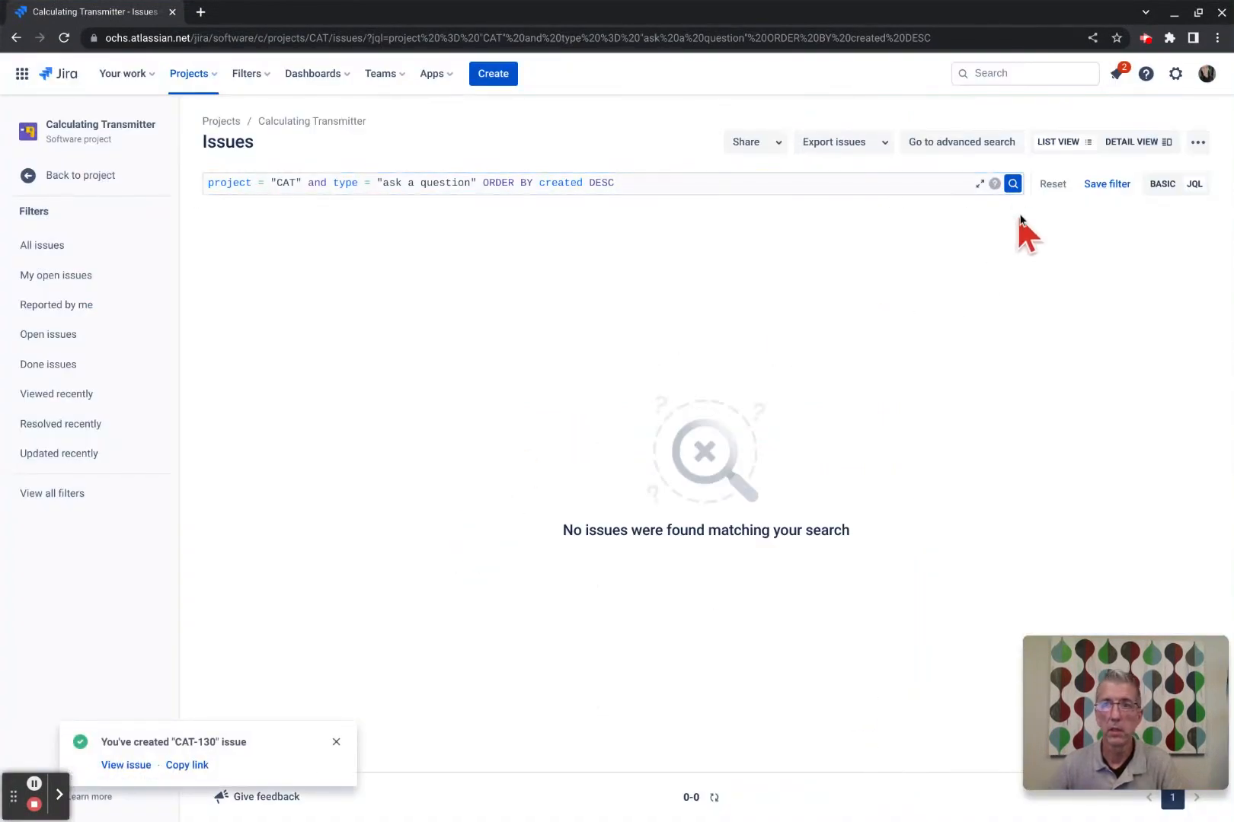
{"action": "left_click", "coordinate": [1012, 184]}
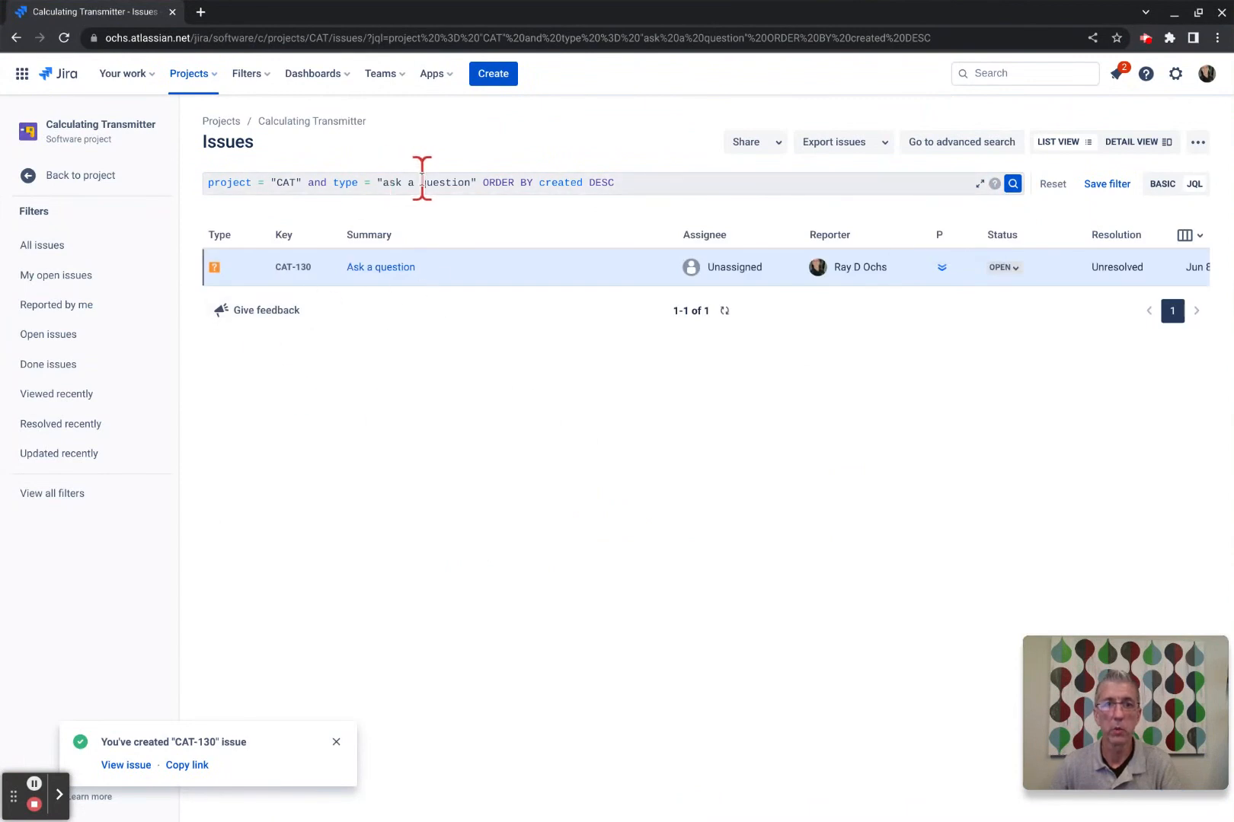
{"action": "left_click", "coordinate": [383, 182]}
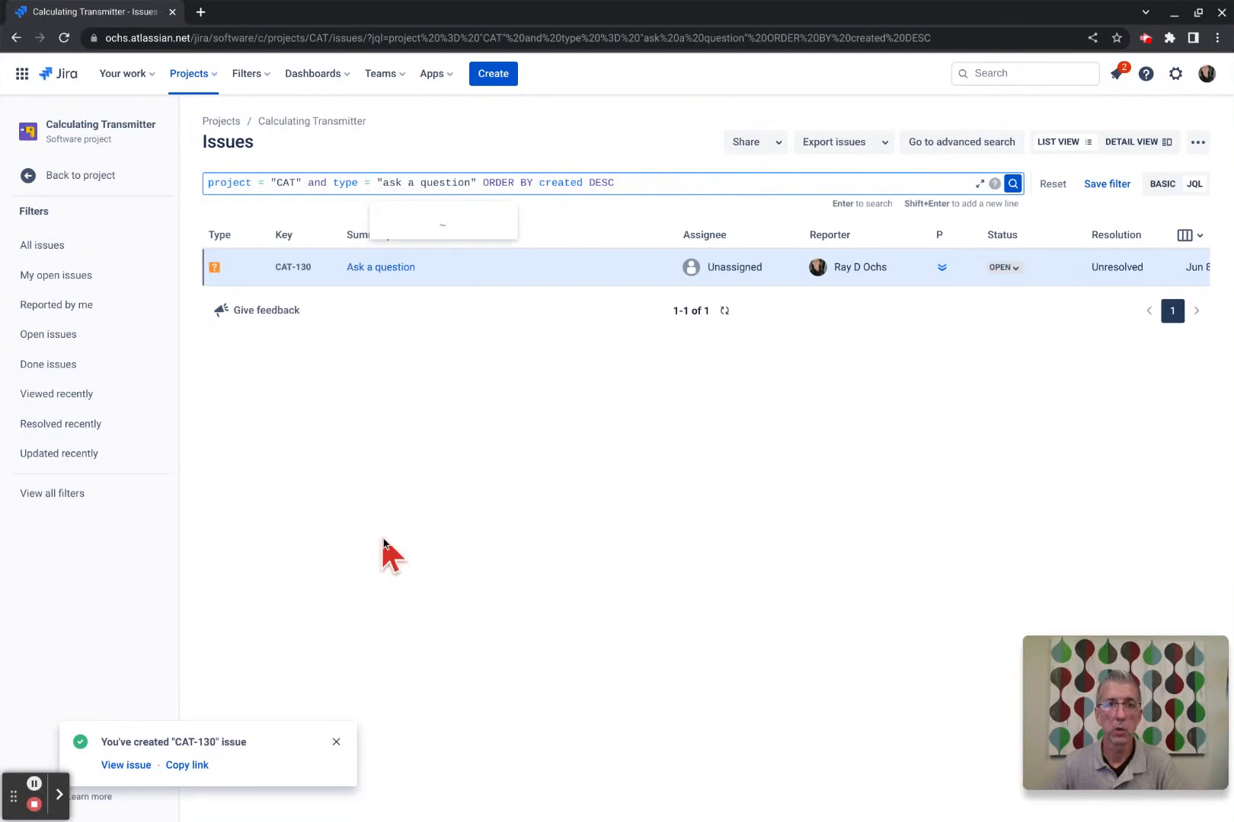
{"action": "key", "text": "BackSpace"}
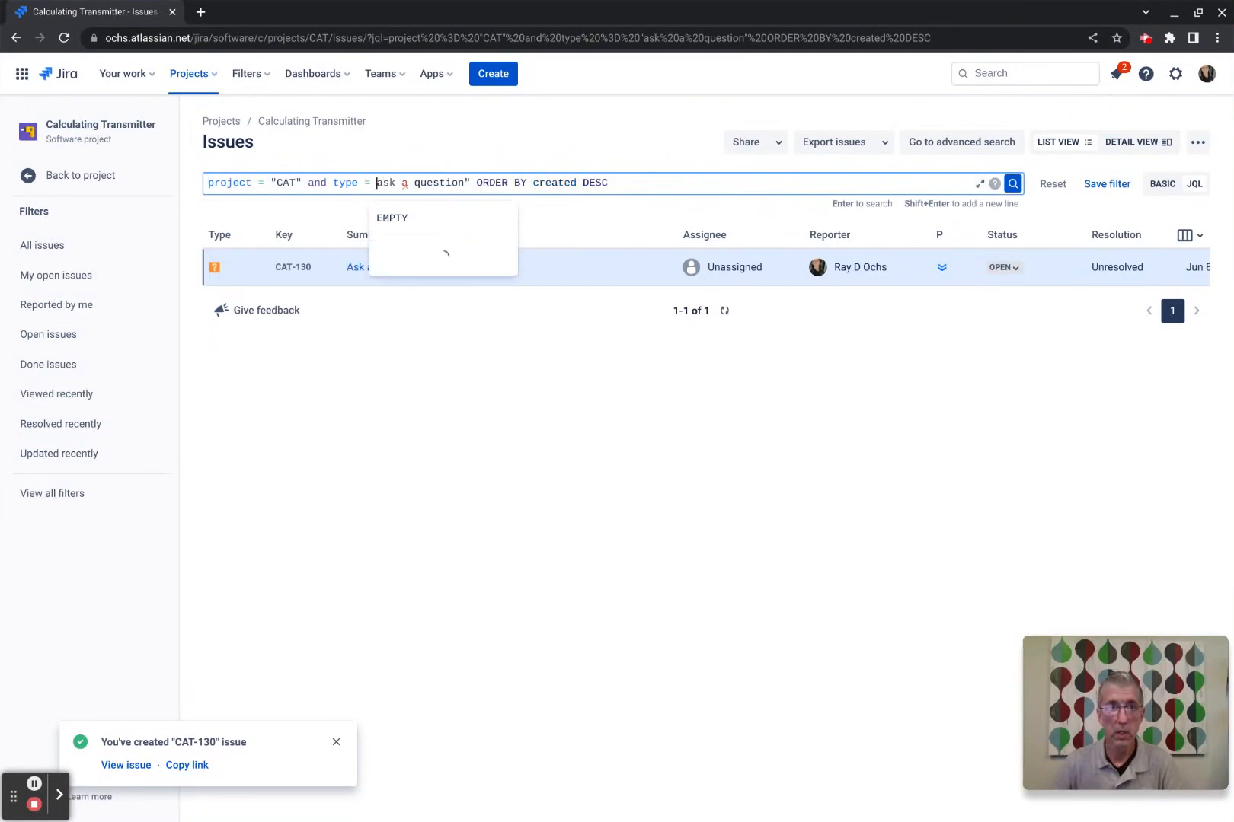
{"action": "key", "text": "Right"}
{"action": "key", "text": "Right"}
{"action": "key", "text": "Right"}
{"action": "key", "text": "Right"}
{"action": "key", "text": "Right"}
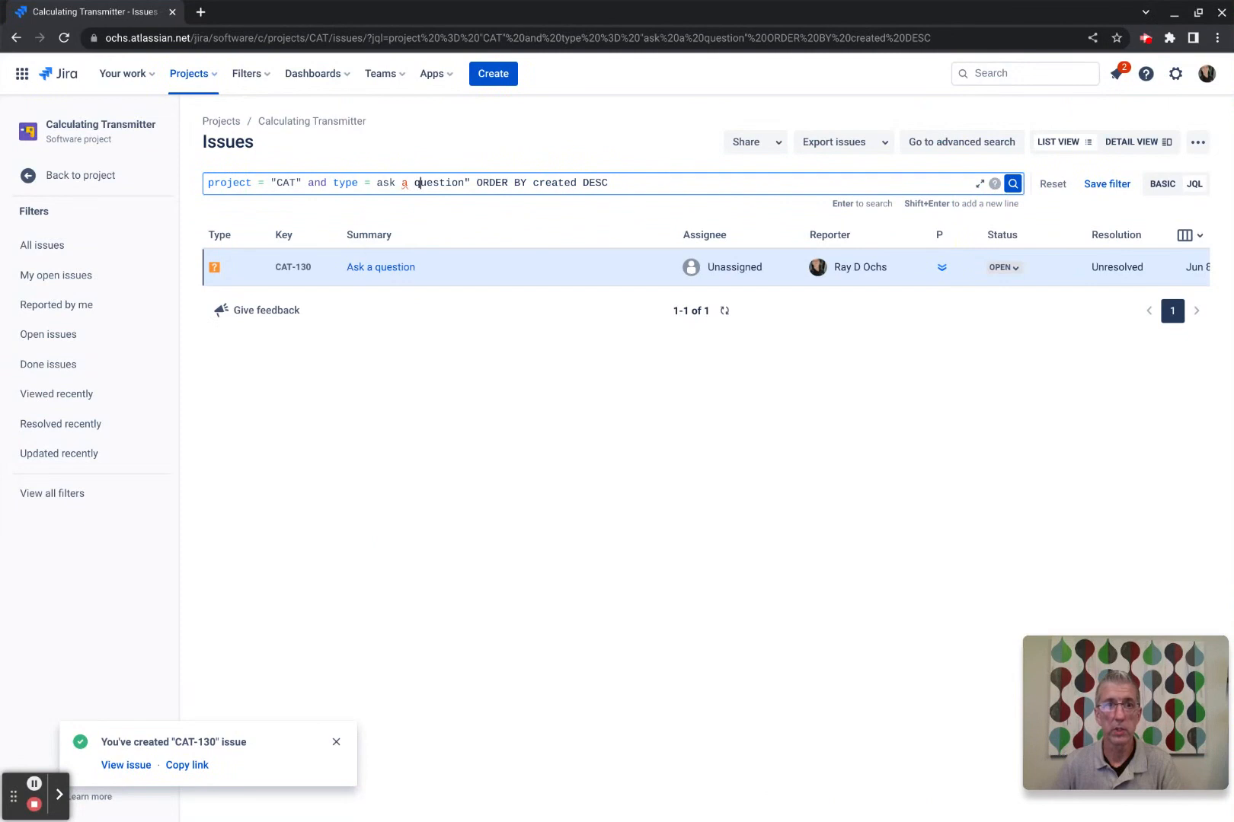
{"action": "key", "text": "BackSpace"}
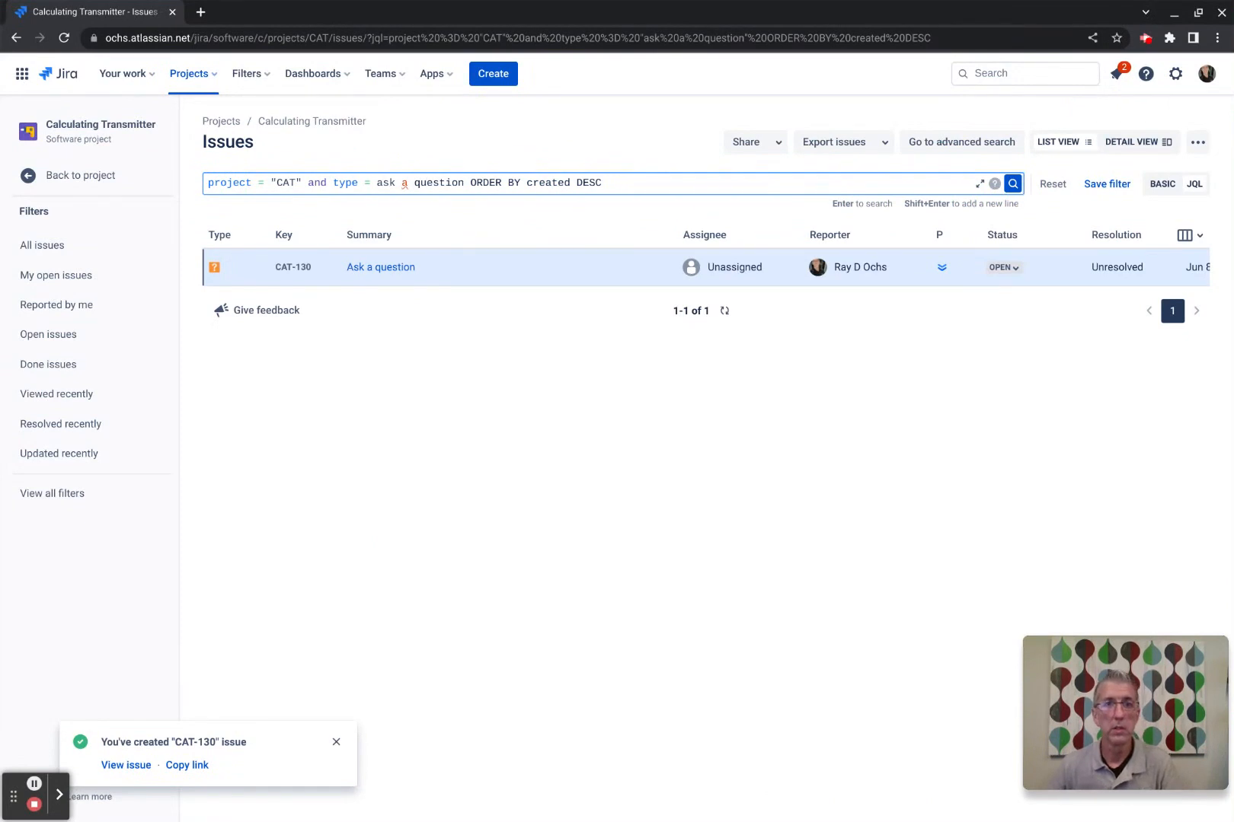
{"action": "left_click", "coordinate": [1012, 184]}
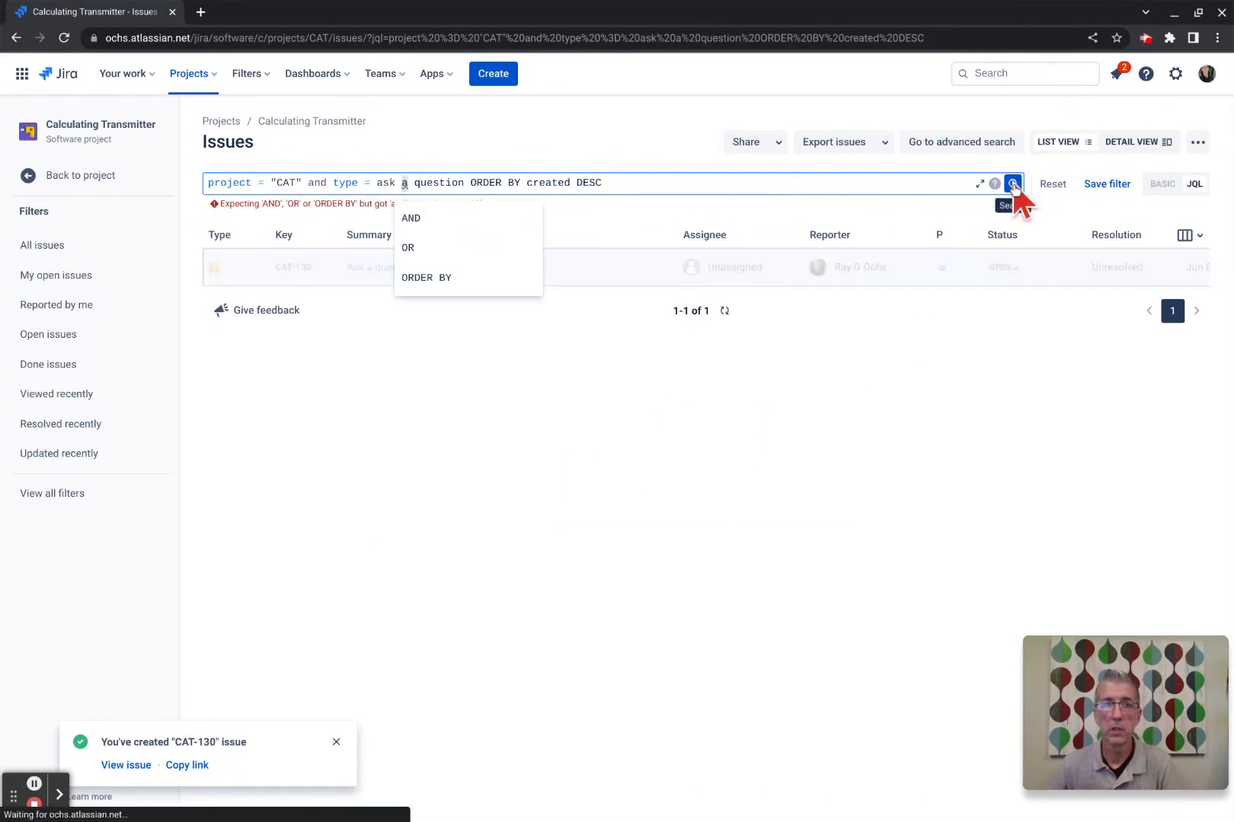
Restore the quotes, rerun to find CAT-130, then reset to project = "CAT" ORDER BY created DESC.
{"action": "left_click", "coordinate": [237, 310]}
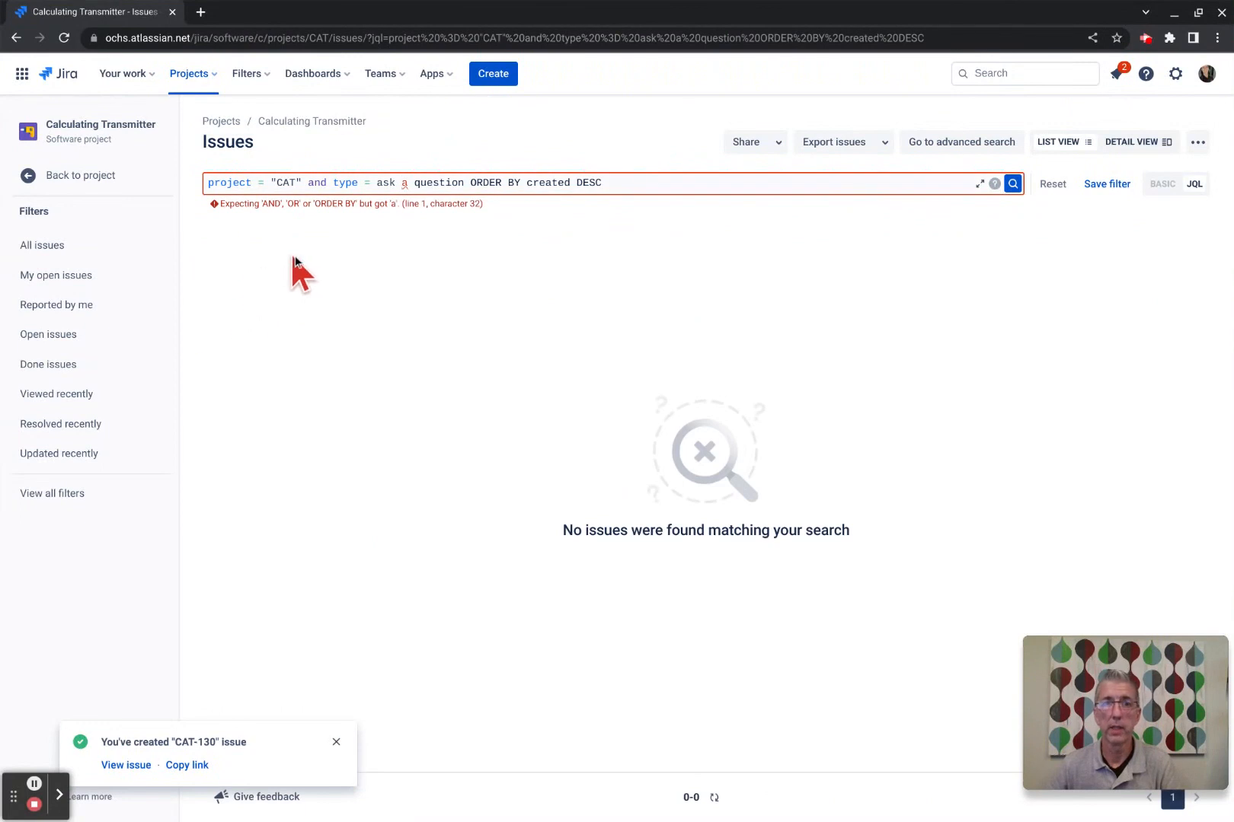
{"action": "left_click", "coordinate": [401, 184]}
{"action": "left_click", "coordinate": [377, 182]}
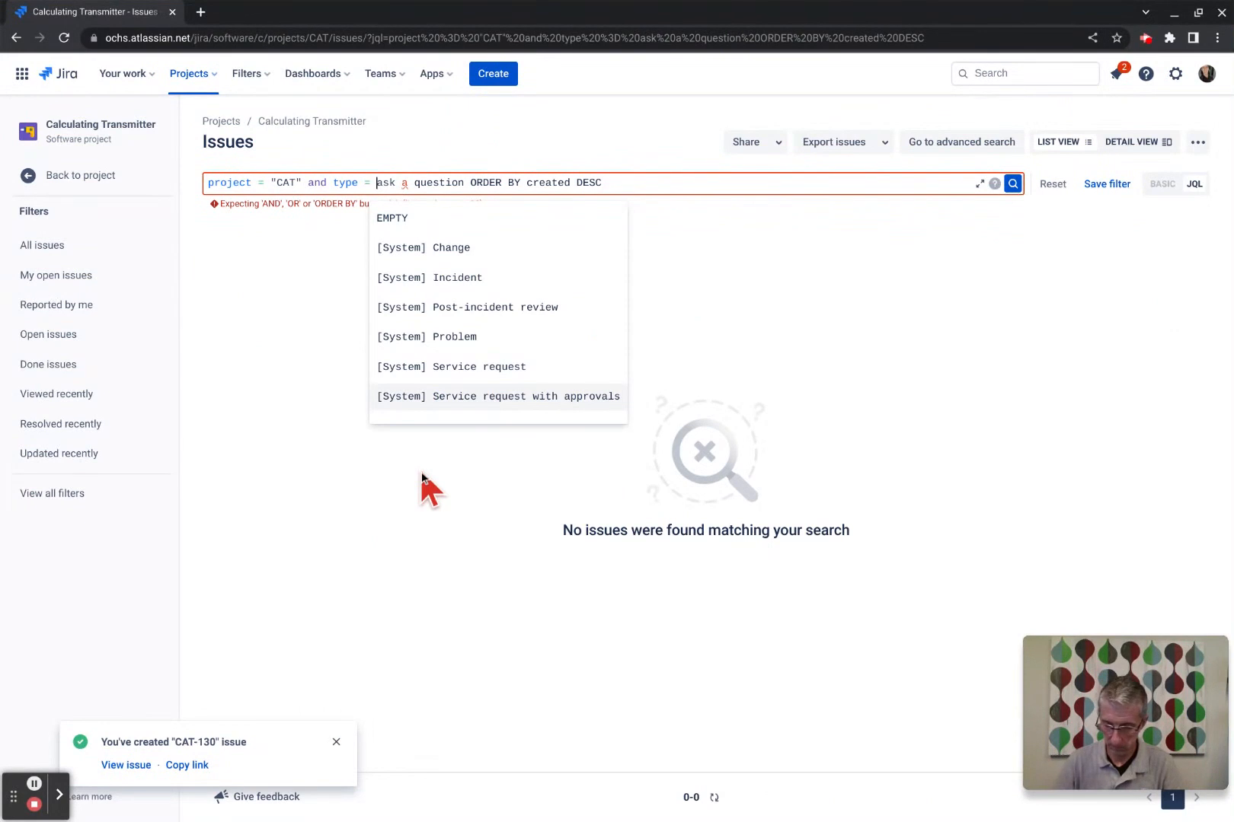
{"action": "type", "text": "\""}
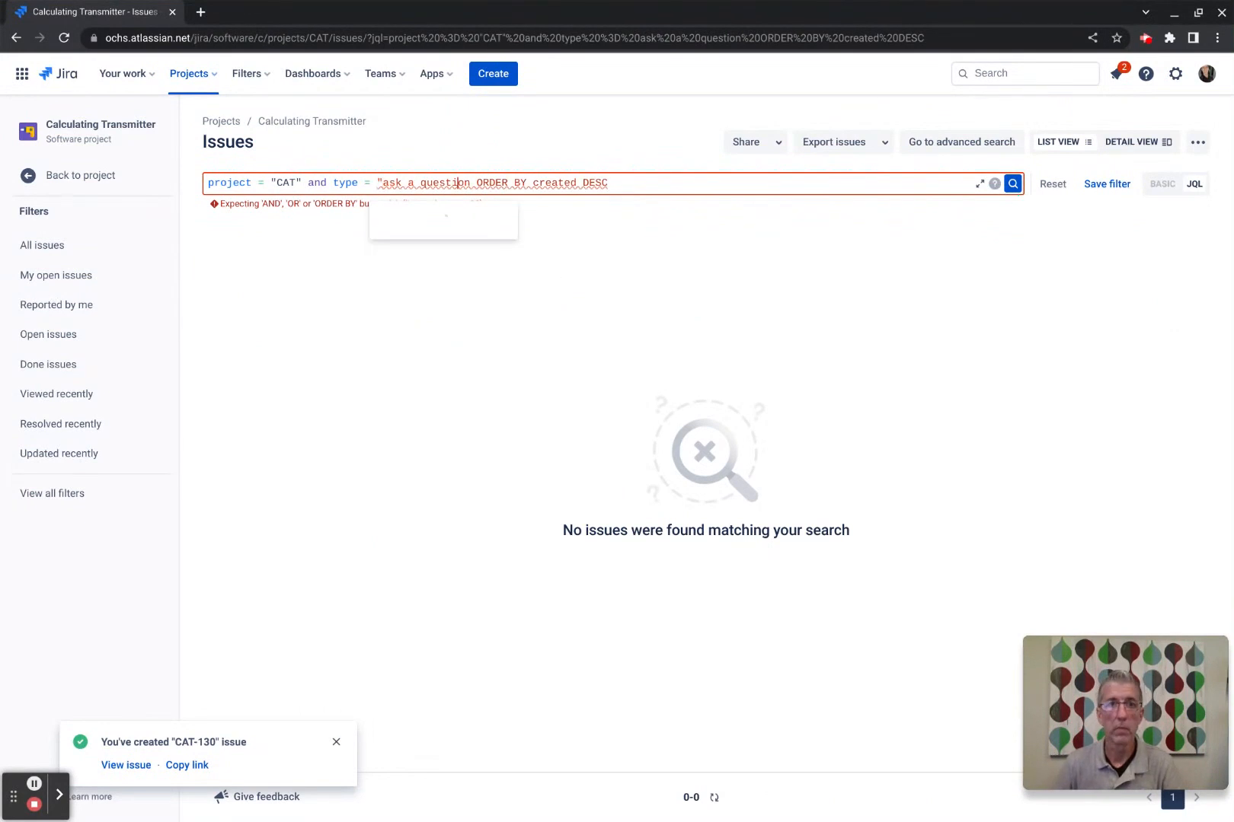
{"action": "left_click", "coordinate": [470, 183]}
{"action": "type", "text": "\""}
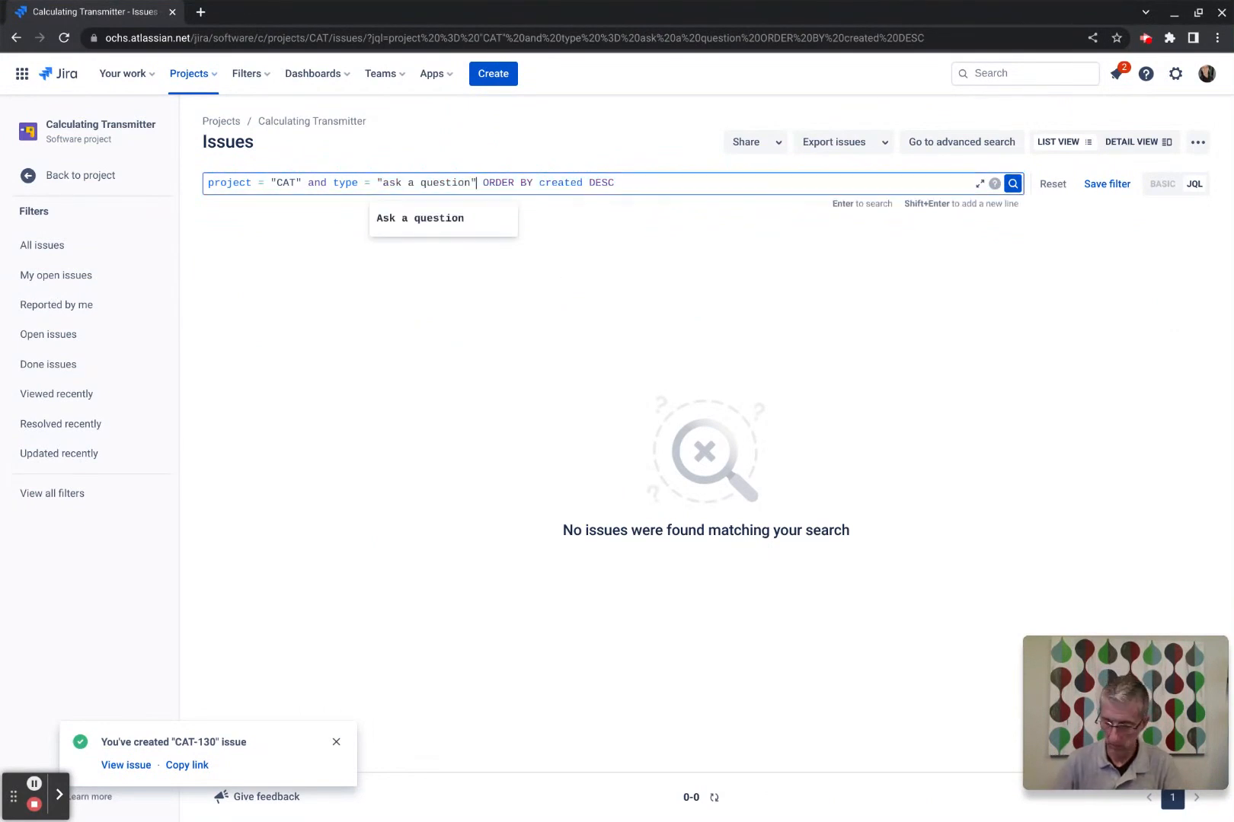
{"action": "left_click", "coordinate": [877, 340]}
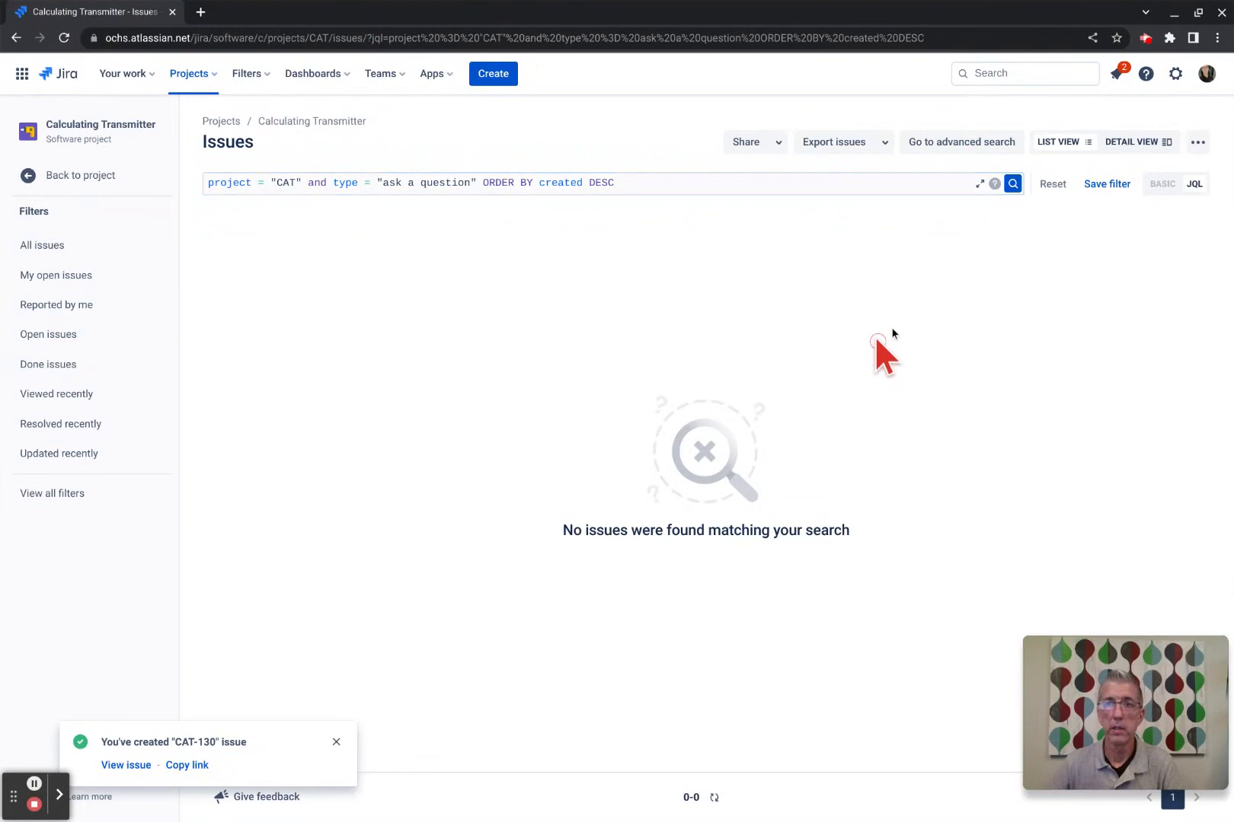
{"action": "left_click", "coordinate": [1012, 184]}
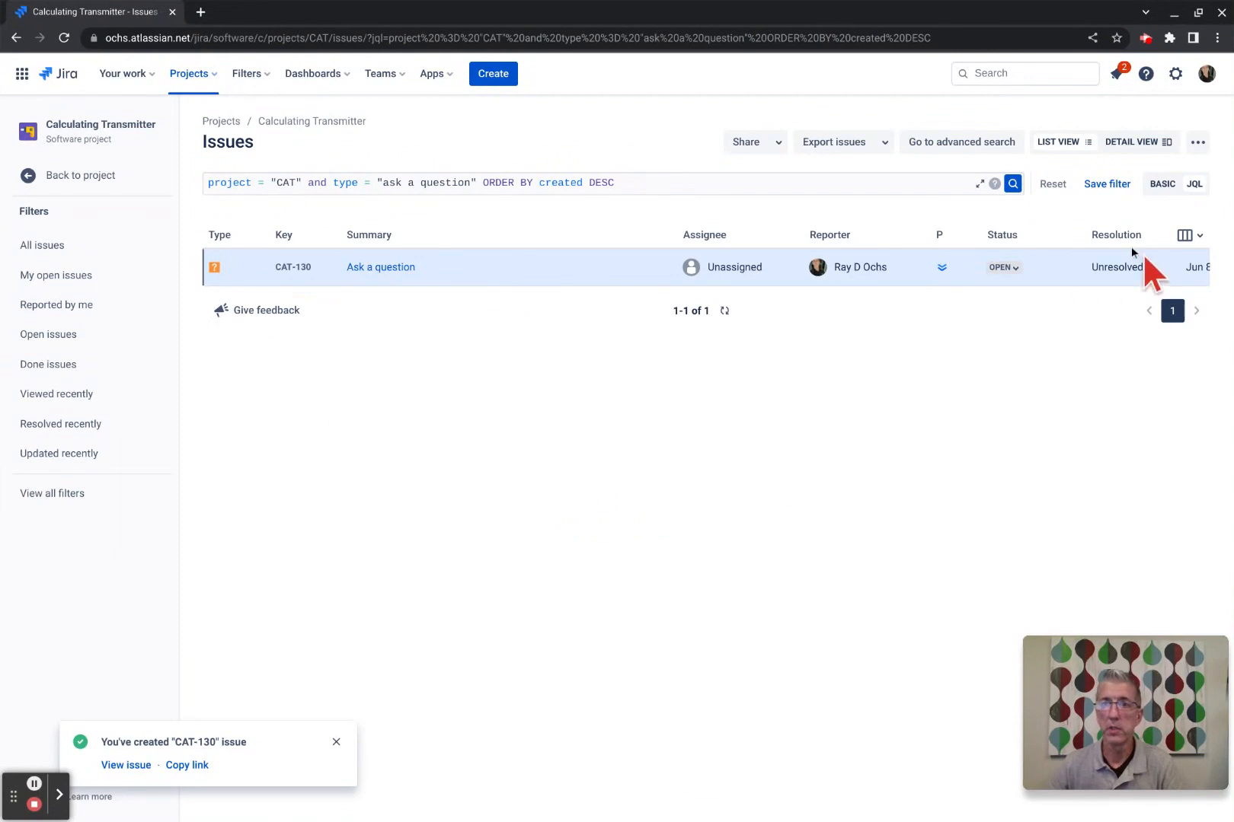
{"action": "left_click", "coordinate": [1055, 186]}
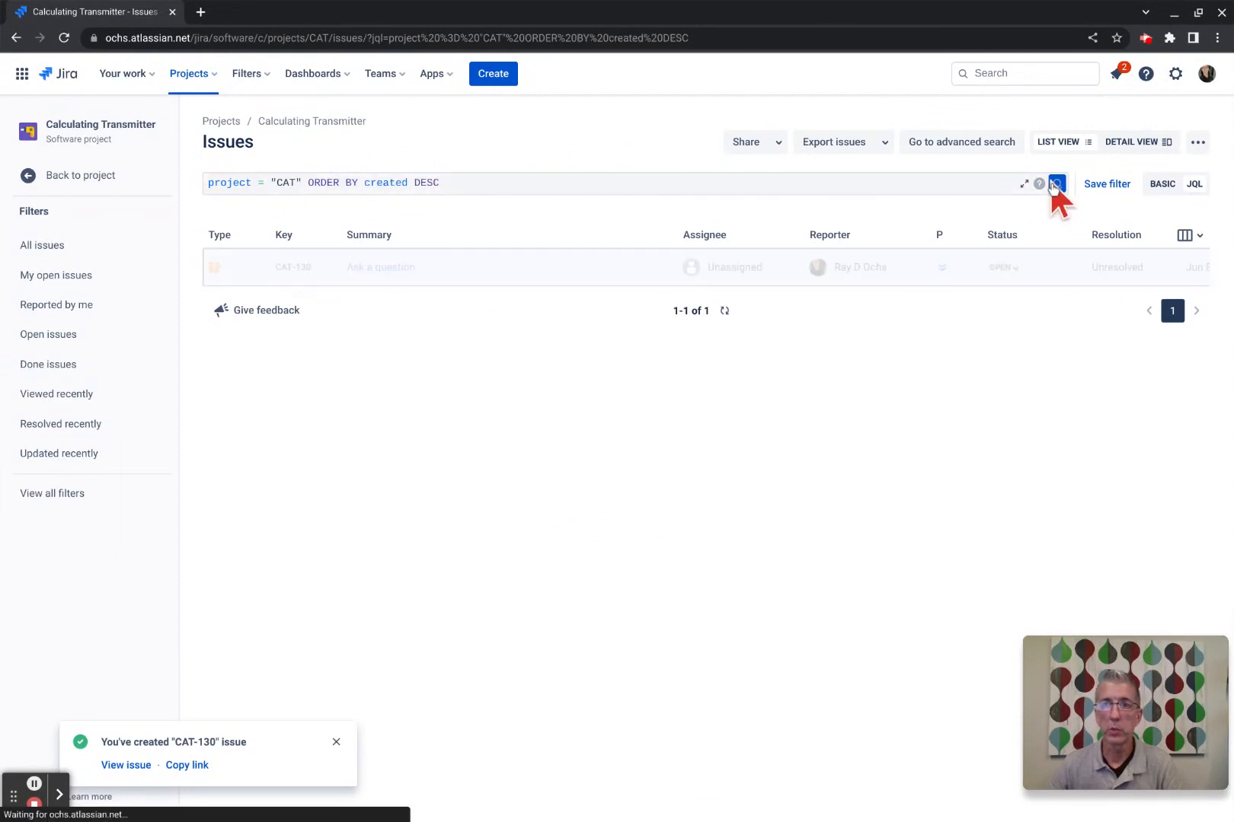
Switch to basic filters and briefly text-search the issues, then clear the search box.
{"action": "left_click", "coordinate": [1162, 184]}
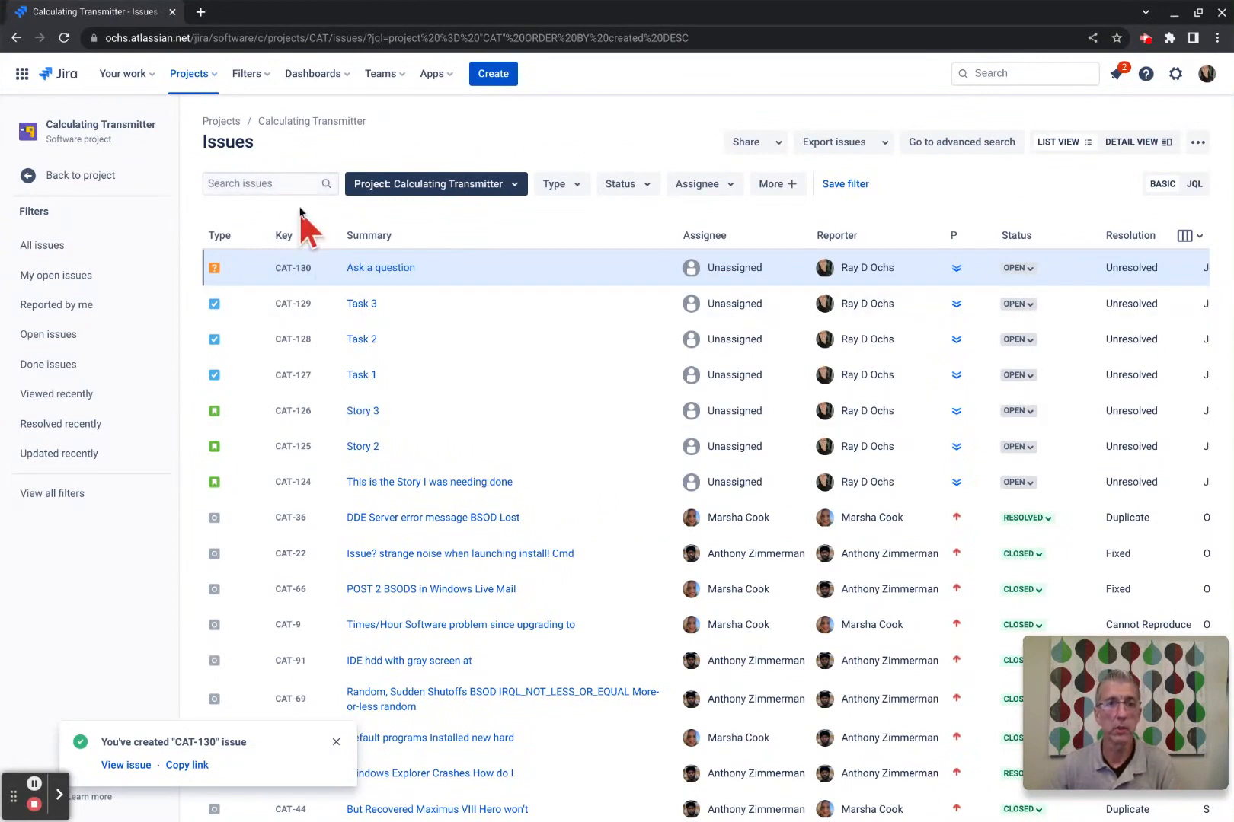
{"action": "left_click", "coordinate": [291, 184]}
{"action": "type", "text": "story"}
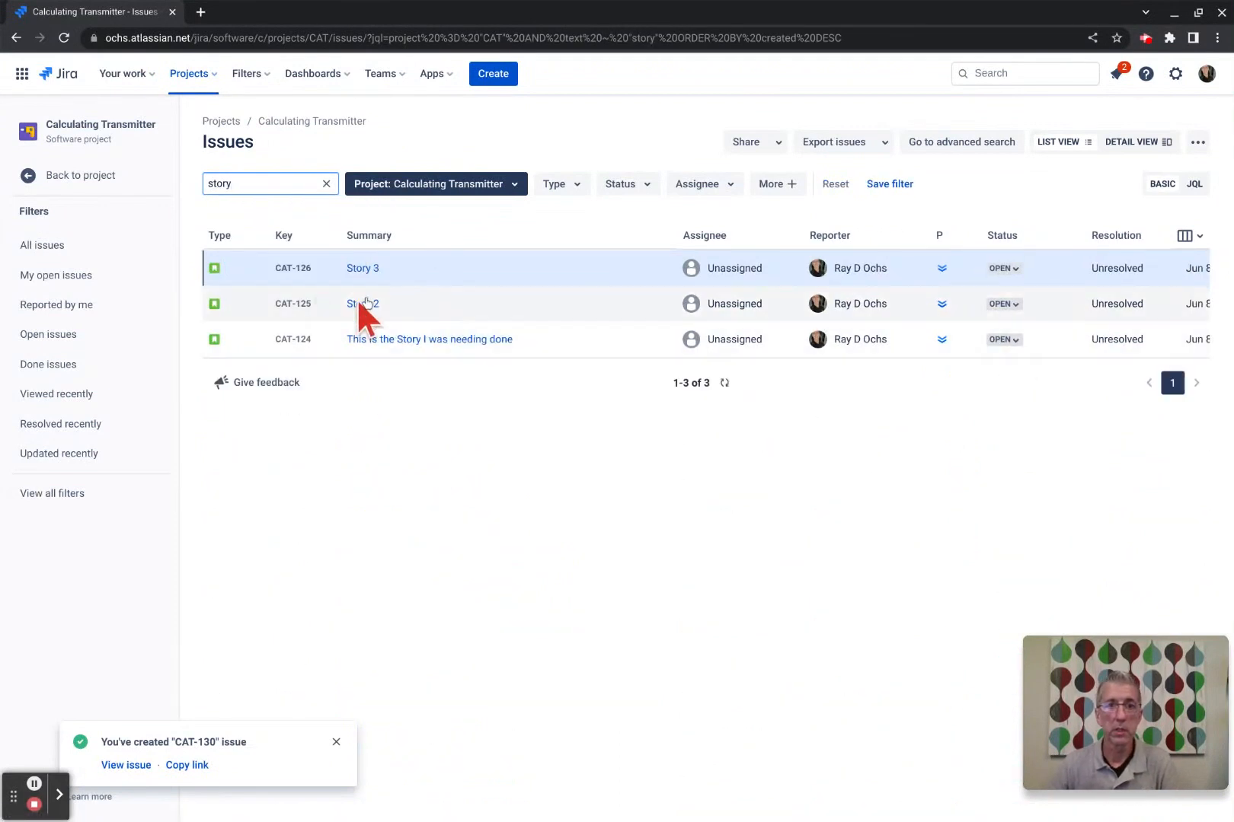
{"action": "key", "text": "BackSpace"}
{"action": "key", "text": "BackSpace"}
{"action": "key", "text": "BackSpace"}
{"action": "key", "text": "BackSpace"}
{"action": "key", "text": "BackSpace"}
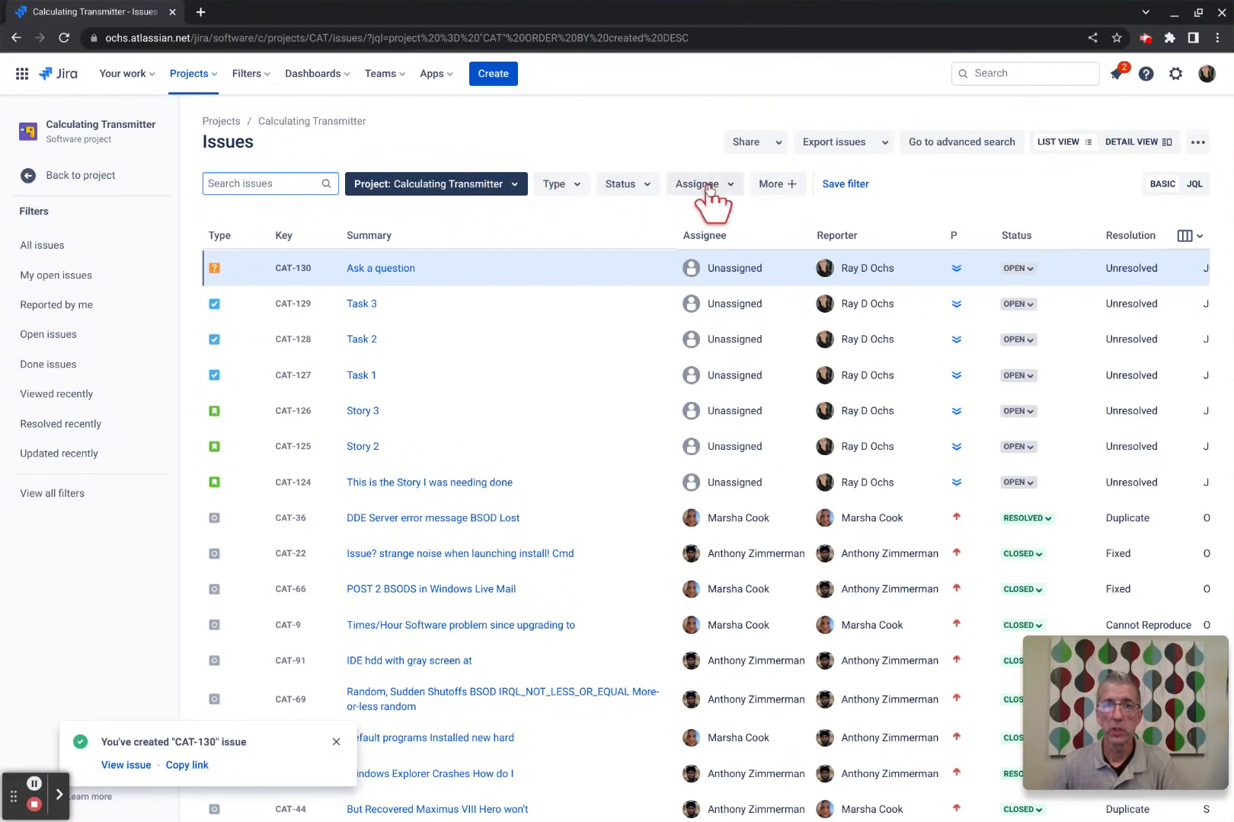
Check the Type filter, return to the JQL query, and dismiss the CAT-130 creation notice.
{"action": "left_click", "coordinate": [564, 188]}
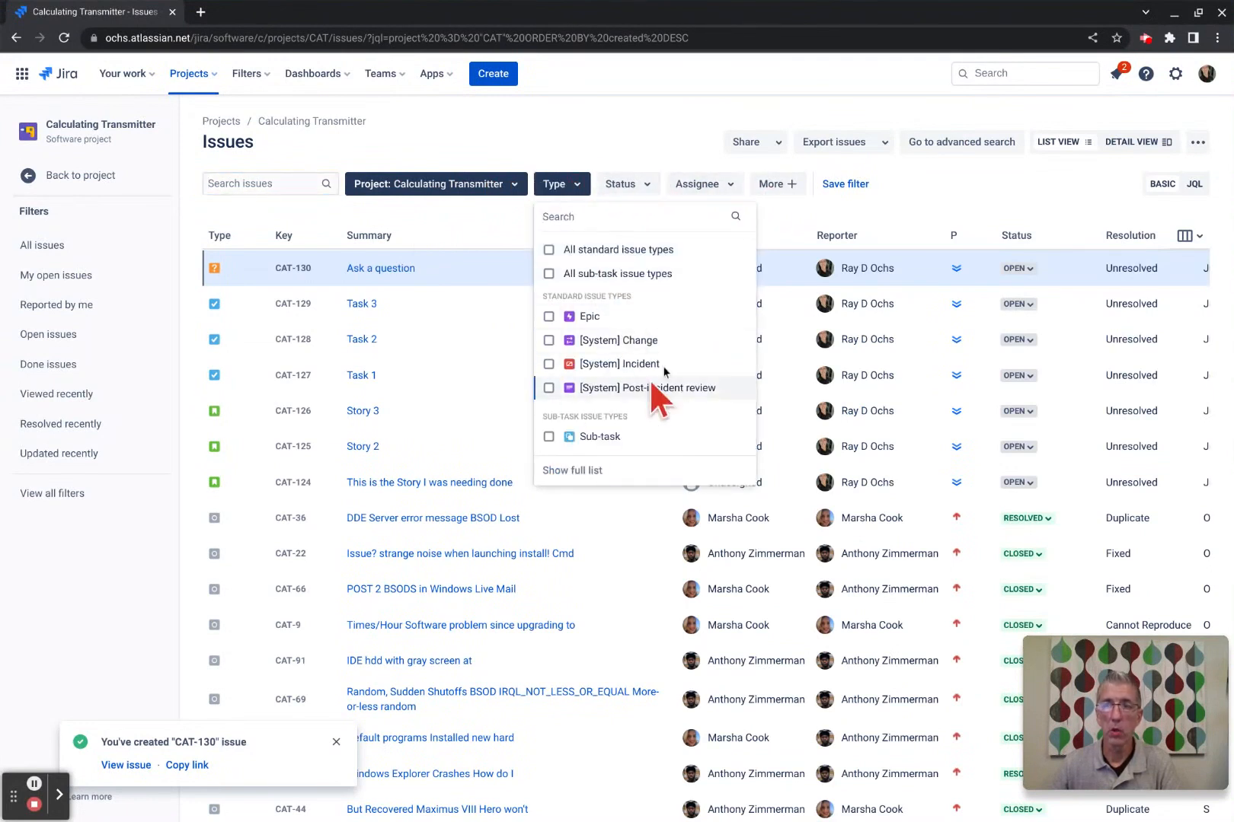
{"action": "left_click", "coordinate": [578, 188]}
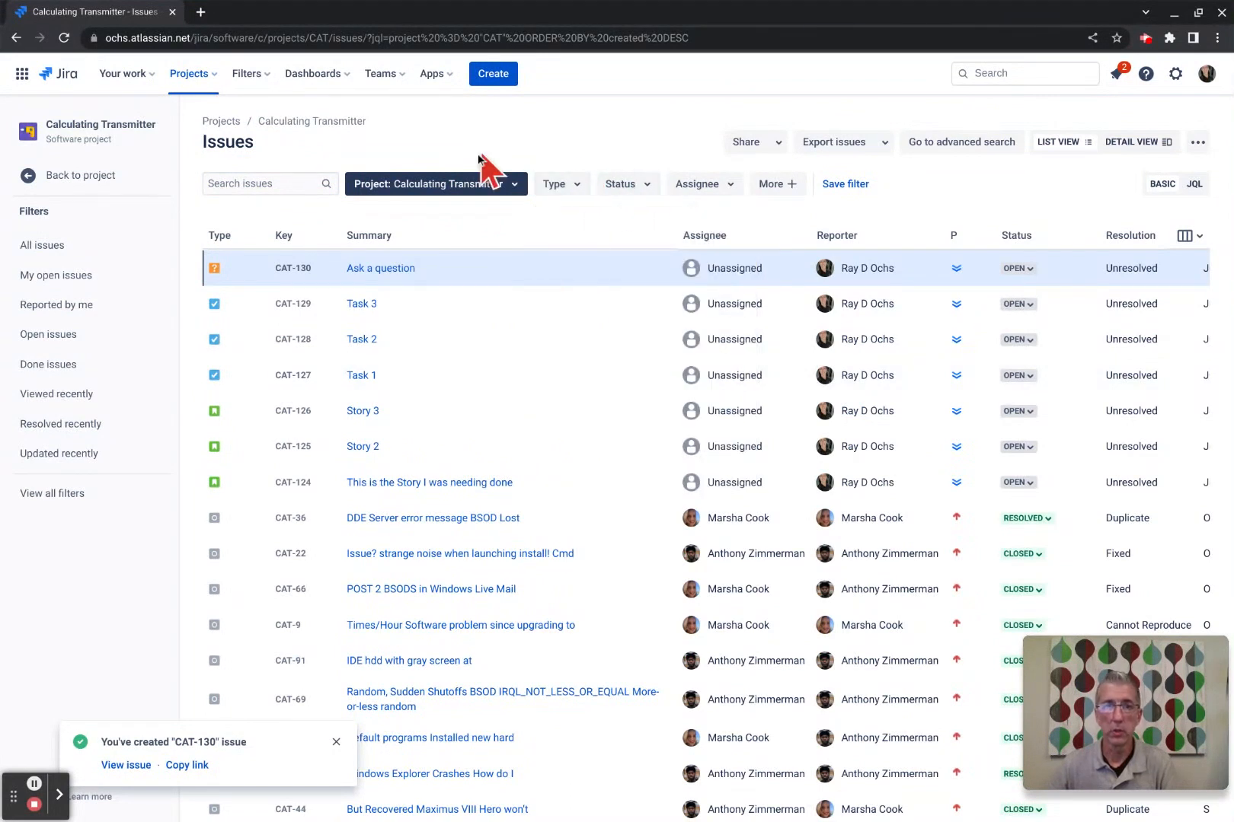
{"action": "left_click", "coordinate": [1194, 184]}
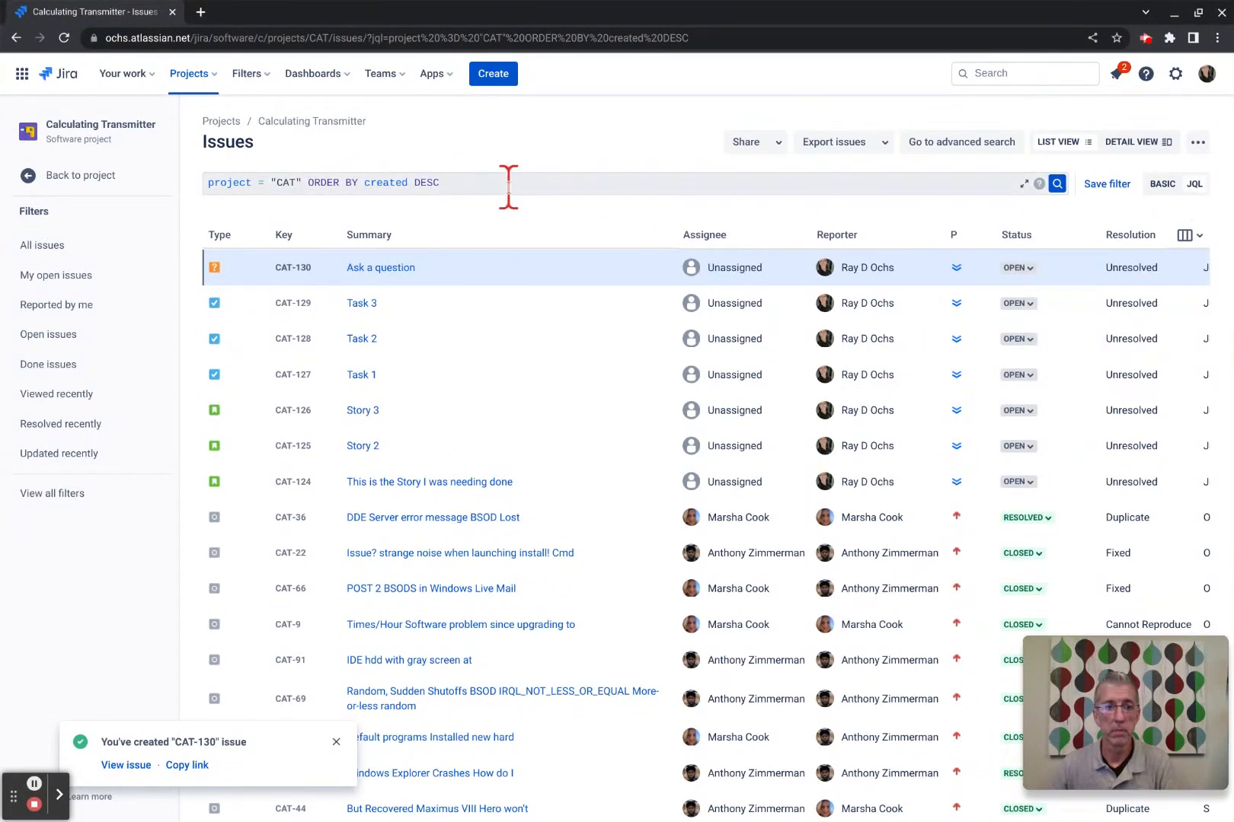
{"action": "left_click", "coordinate": [335, 737]}
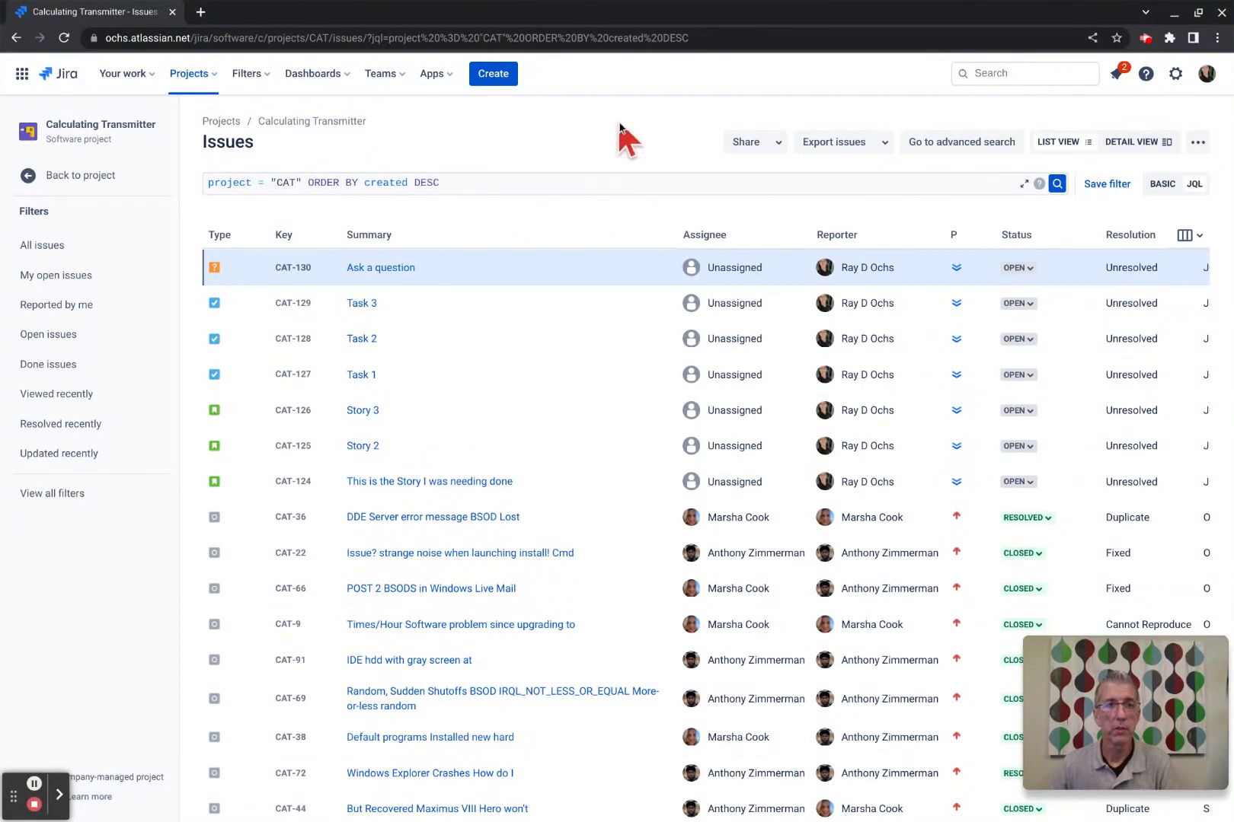